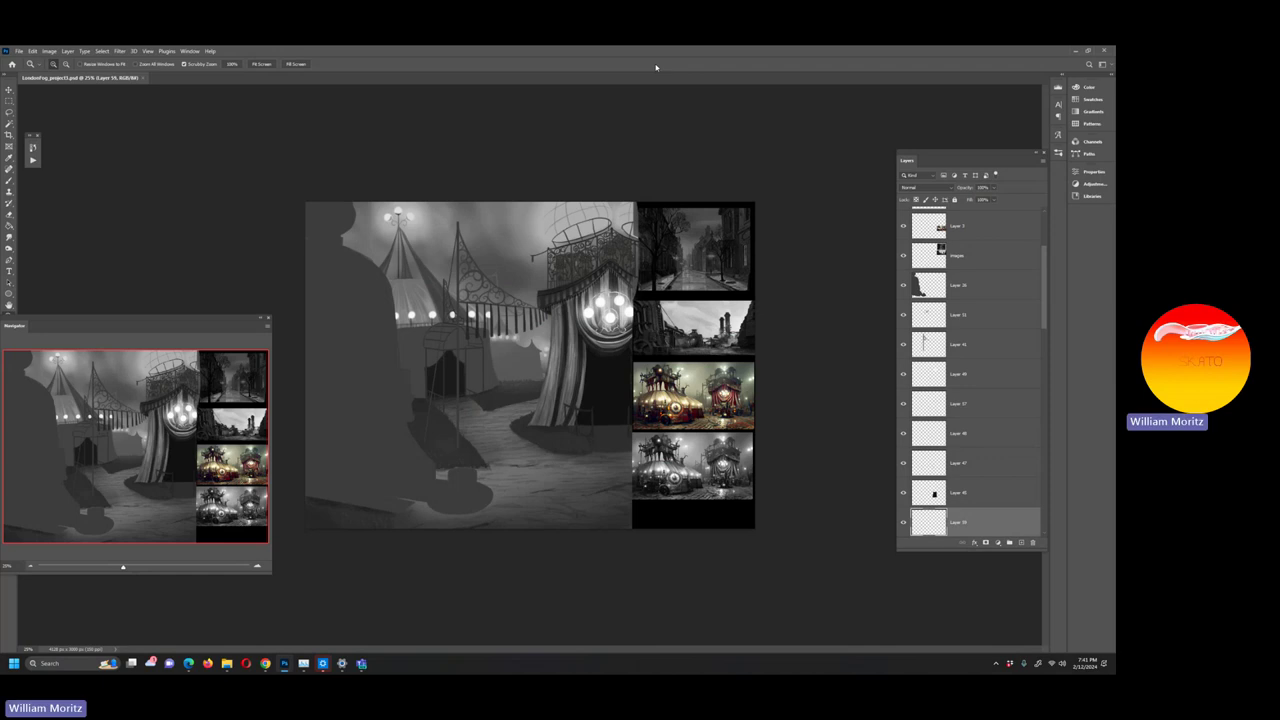
Select the layer holding the tower's globes and balcony backing, and move the Navigator away from the tools
key("v")
right_click(575, 225)
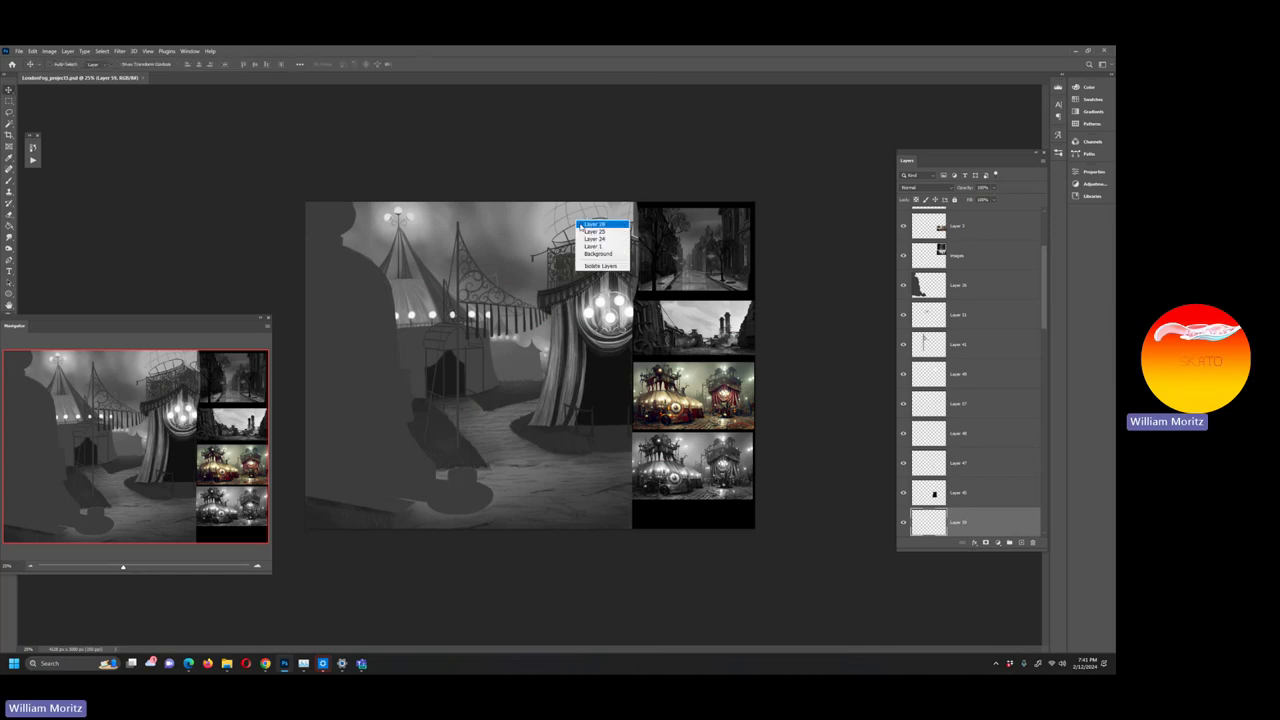
left_click(583, 228)
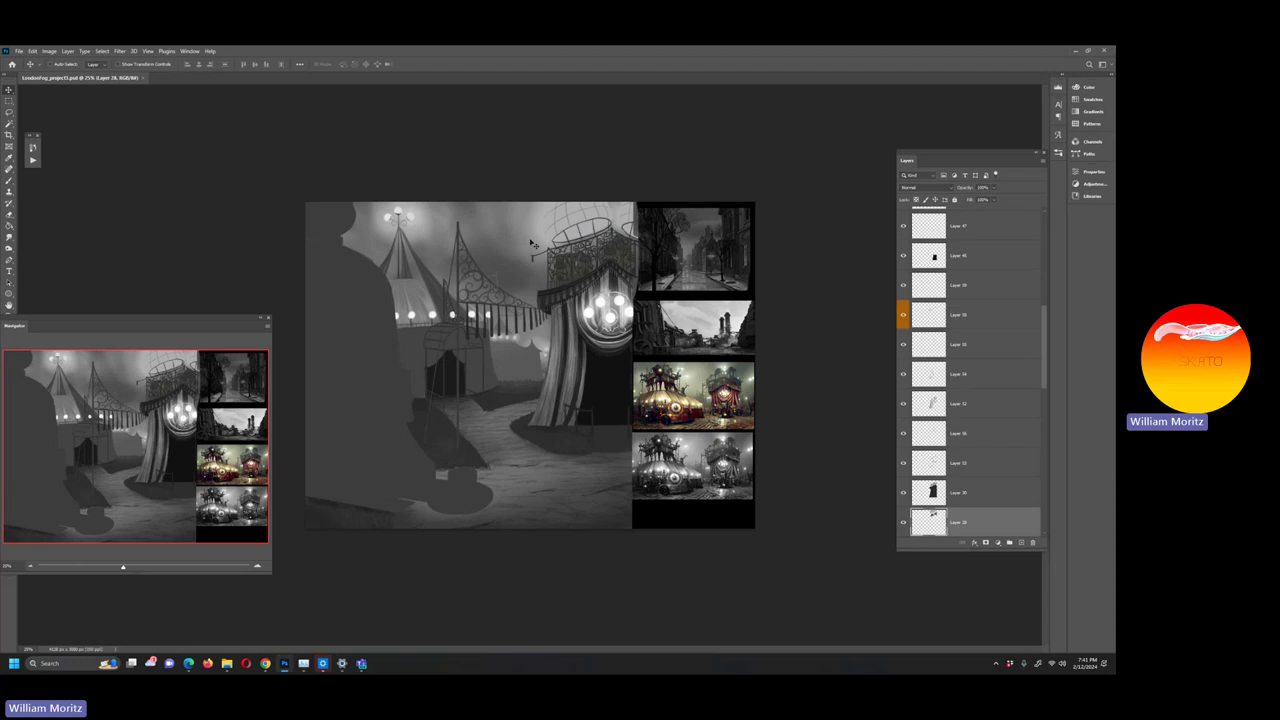
left_click_drag(58, 322, 130, 334)
Examine the tower globes and striped entrance up close, and compare them with the circus reference images
key("z")
left_click(535, 224)
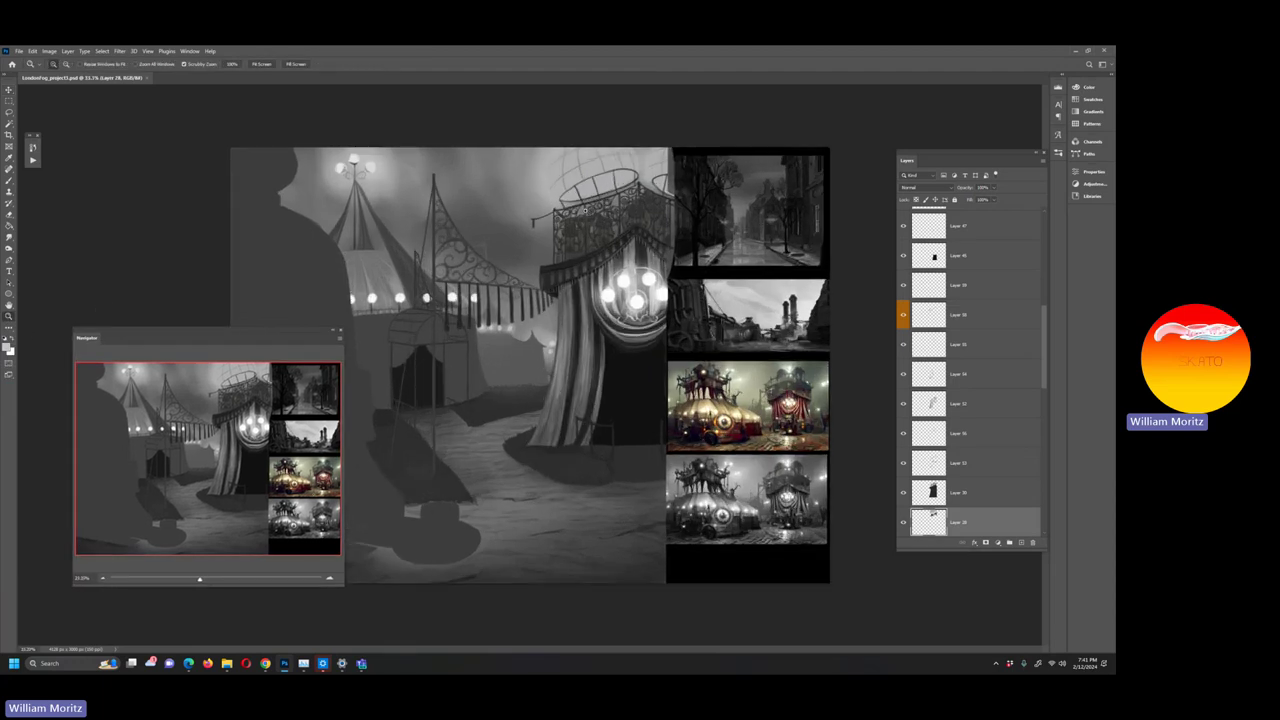
left_click(596, 262)
scroll(540, 230, "up", 1)
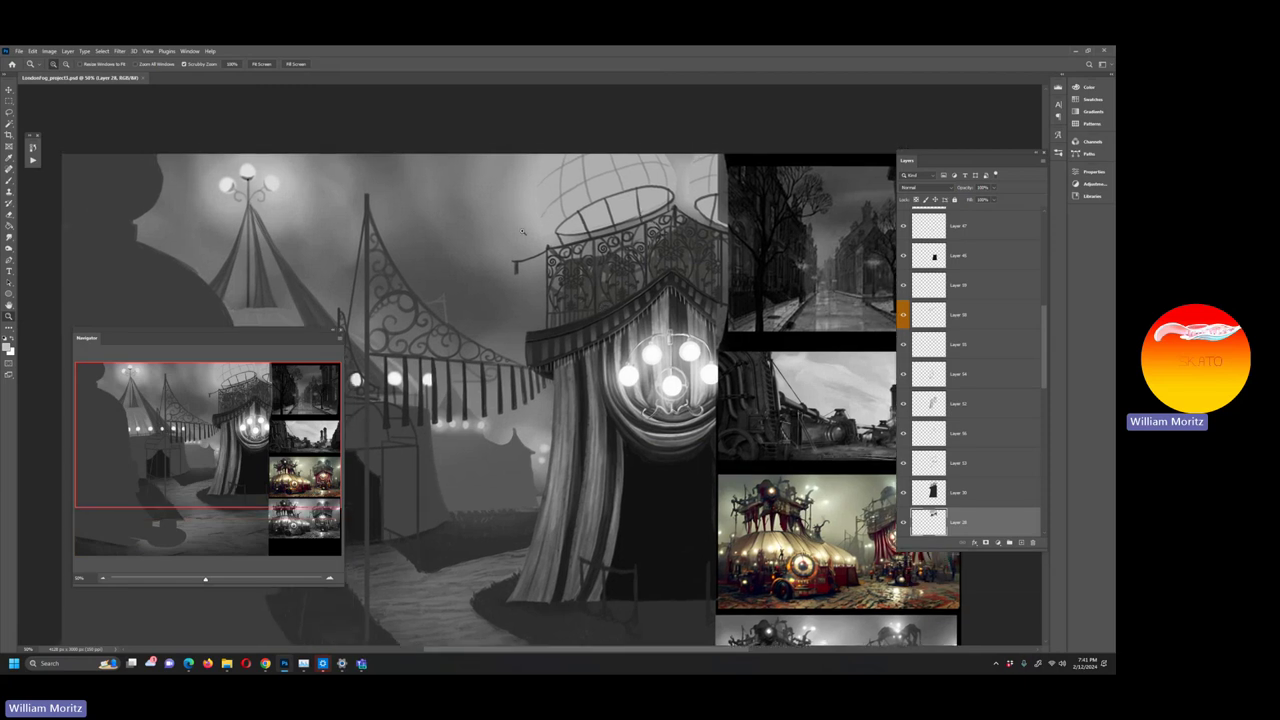
scroll(457, 302, "up", 3)
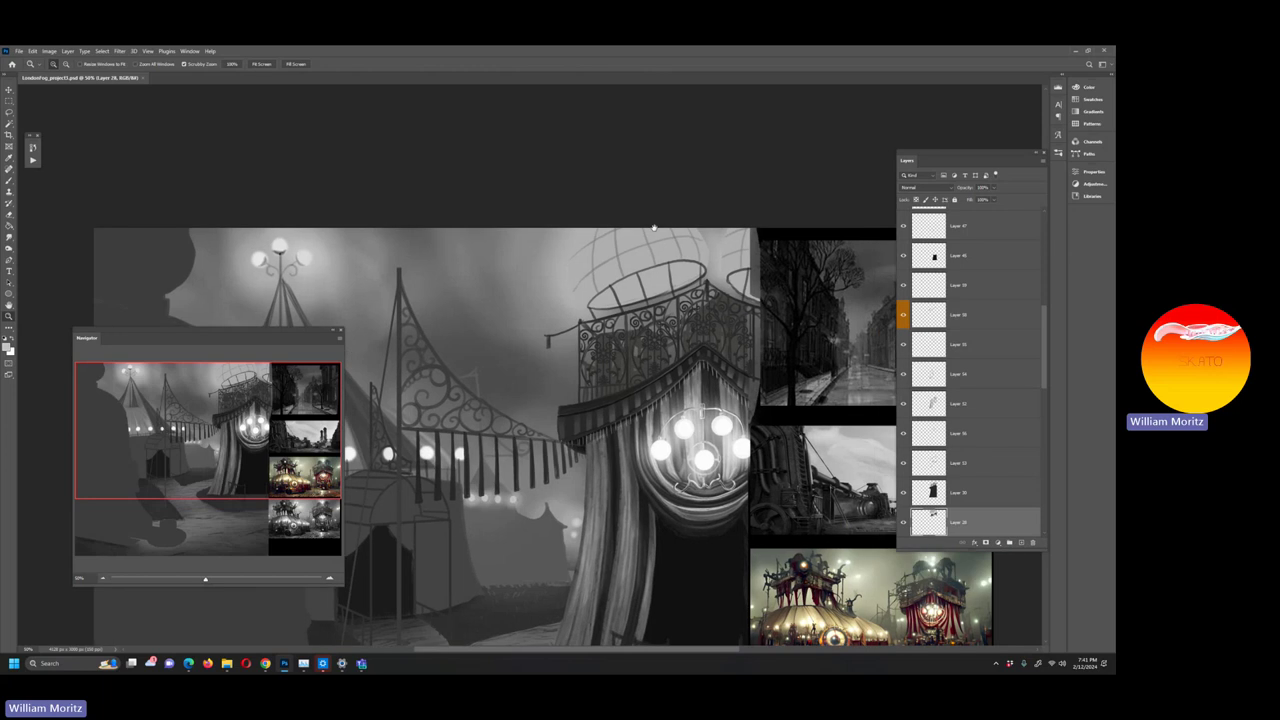
left_click(611, 290)
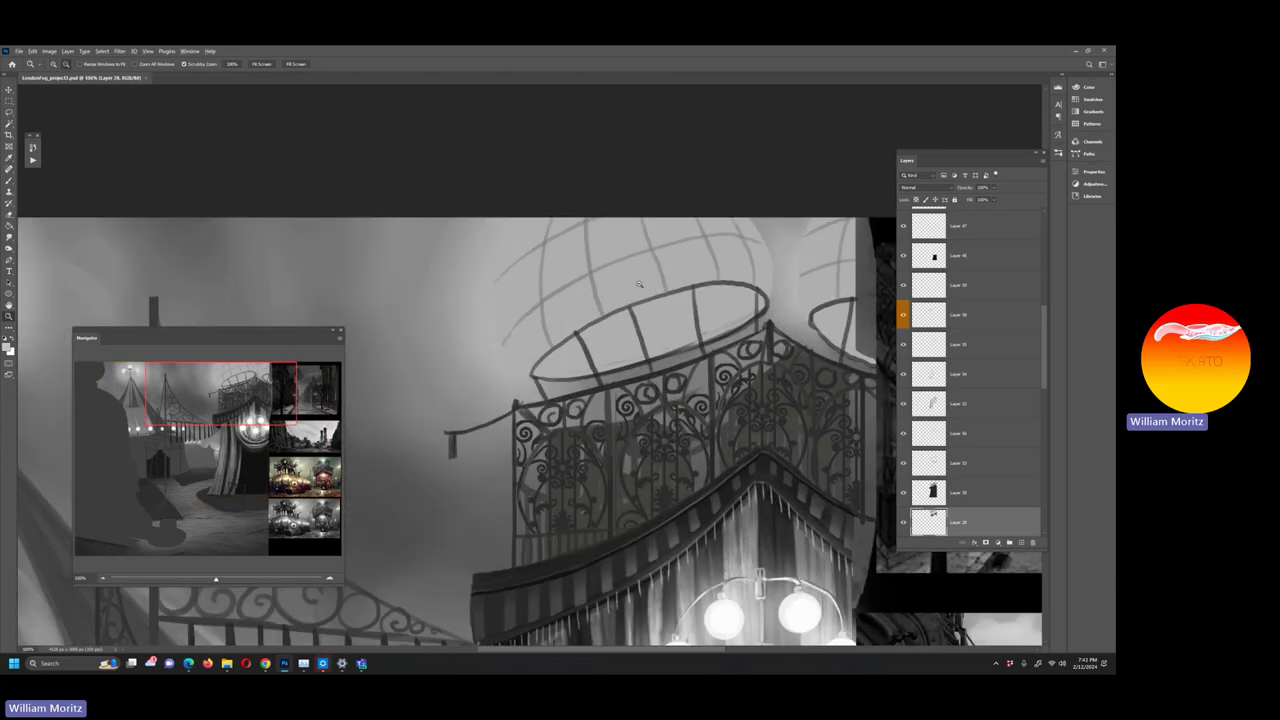
left_click(610, 337, "alt")
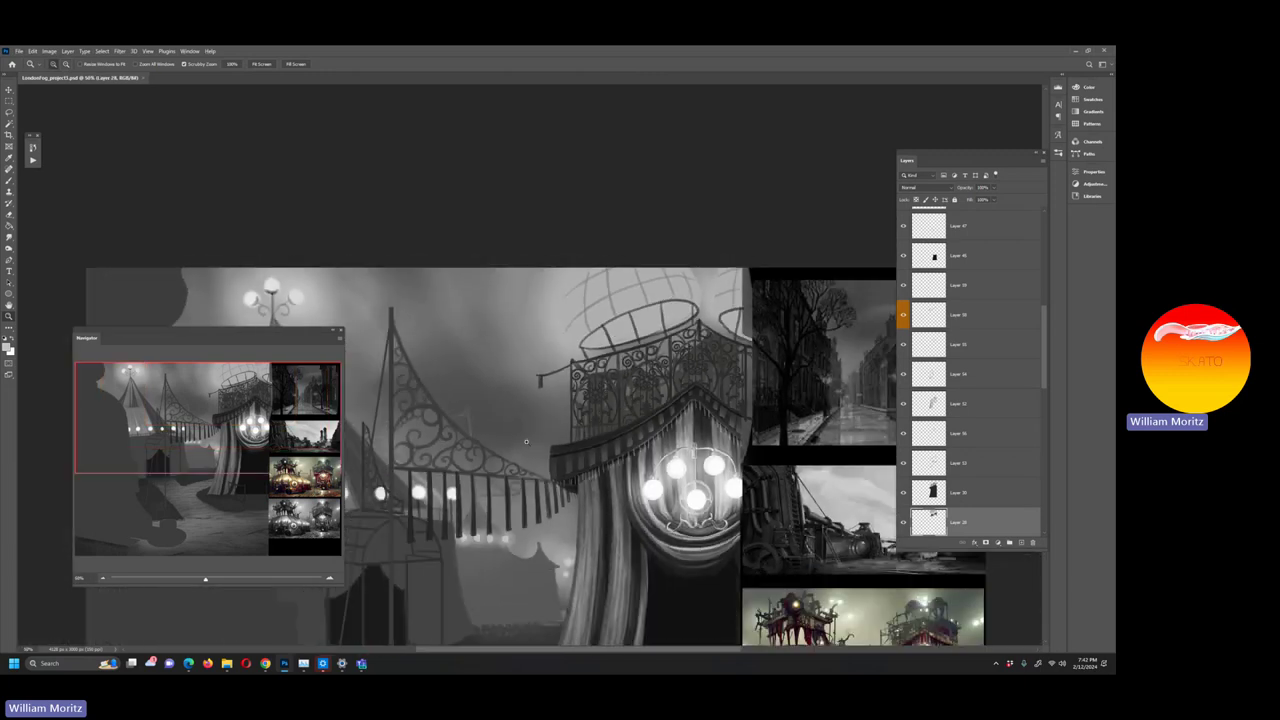
left_click(523, 360, "alt")
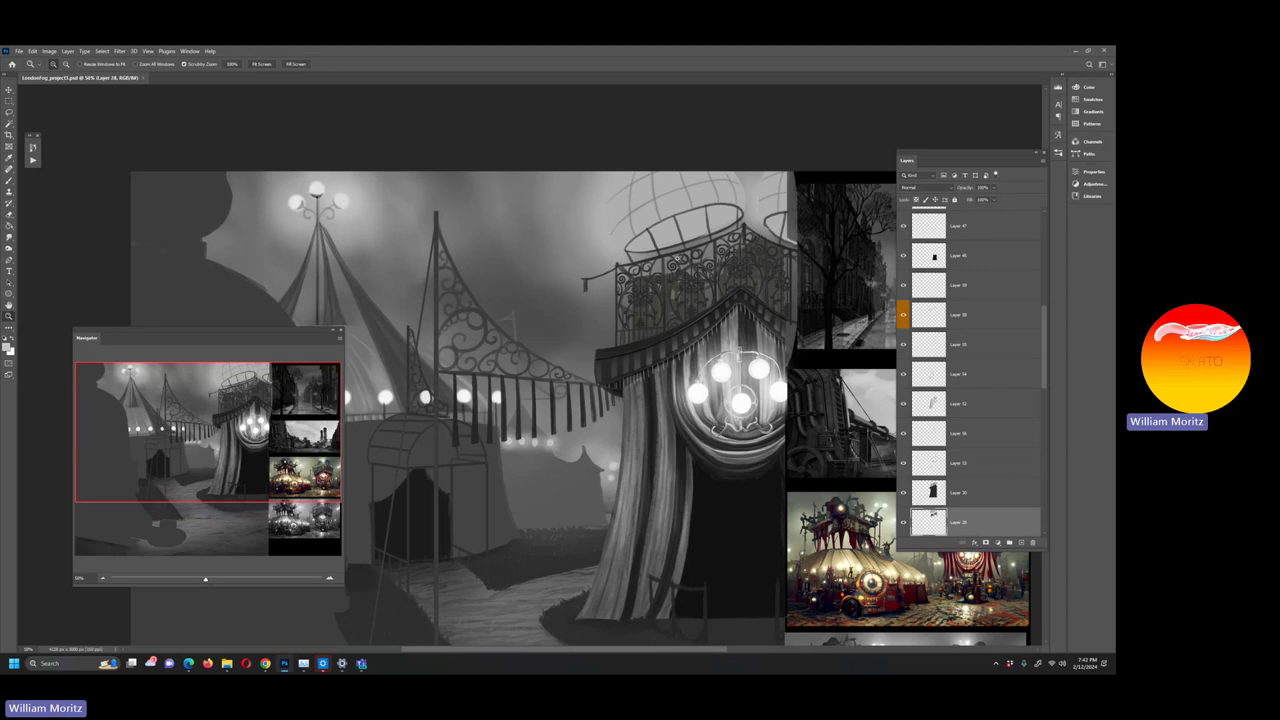
left_click_drag(712, 468, 647, 421)
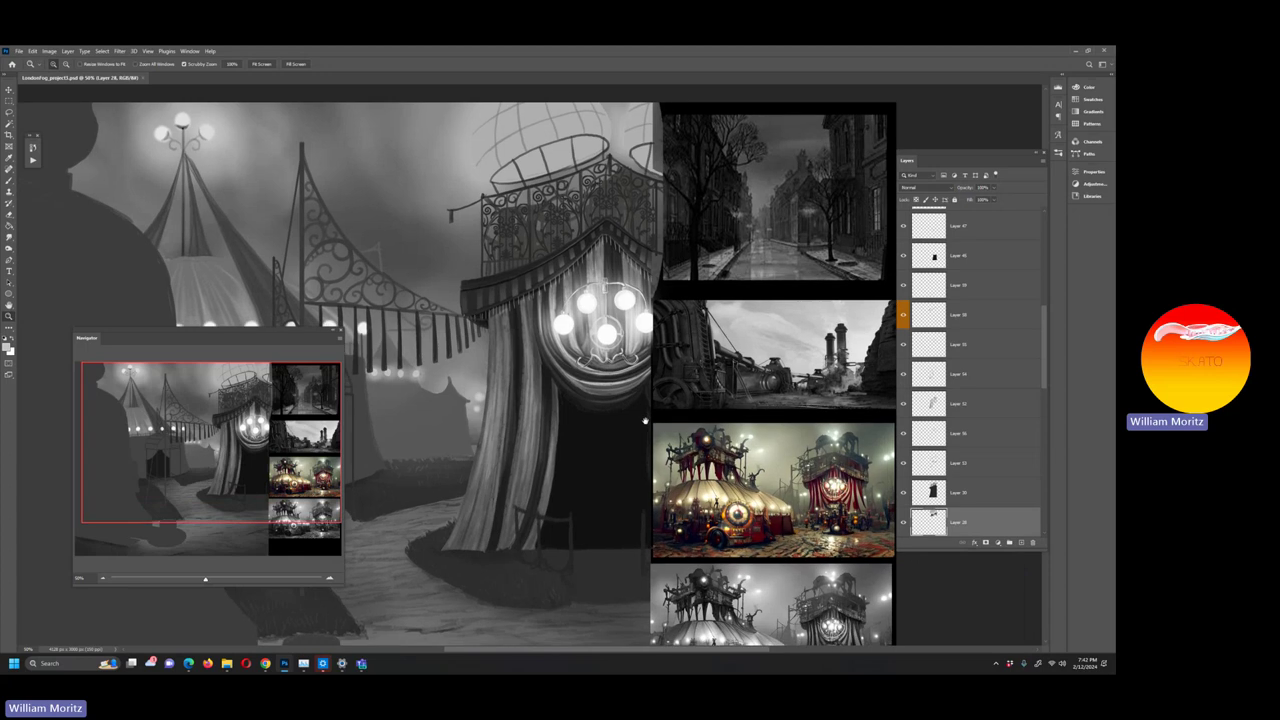
left_click_drag(670, 498, 639, 452)
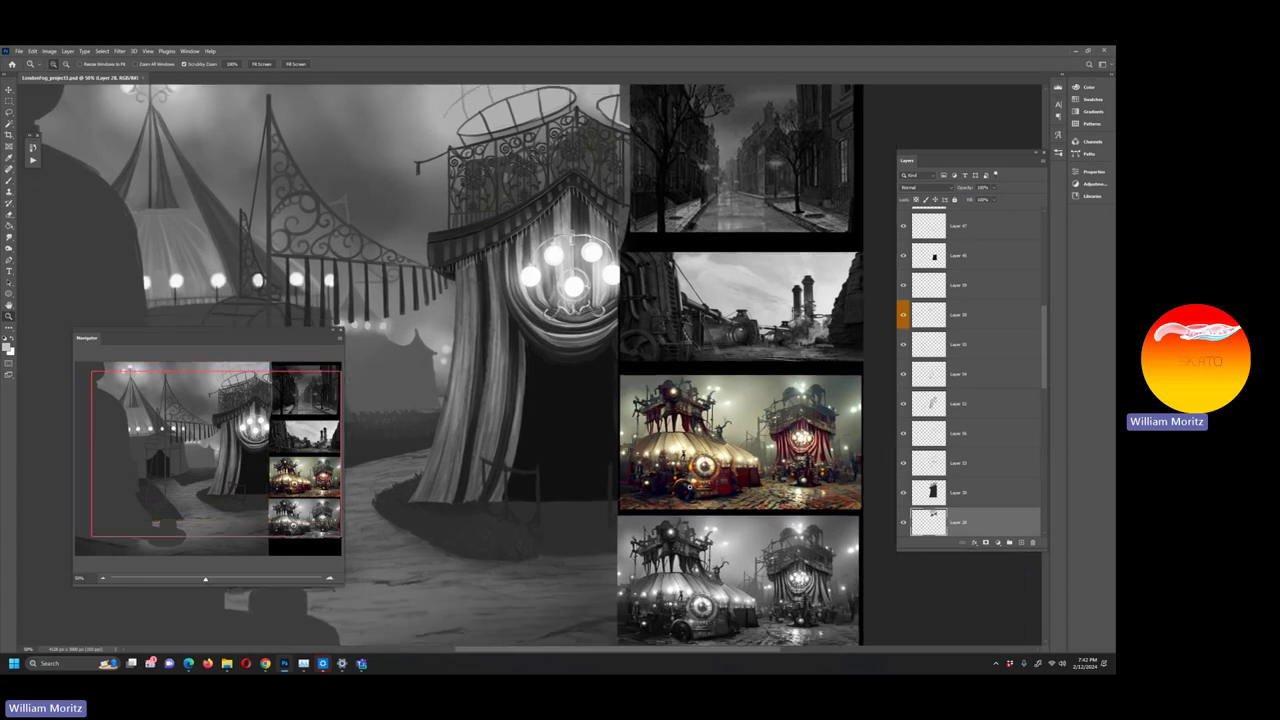
left_click_drag(673, 497, 676, 463)
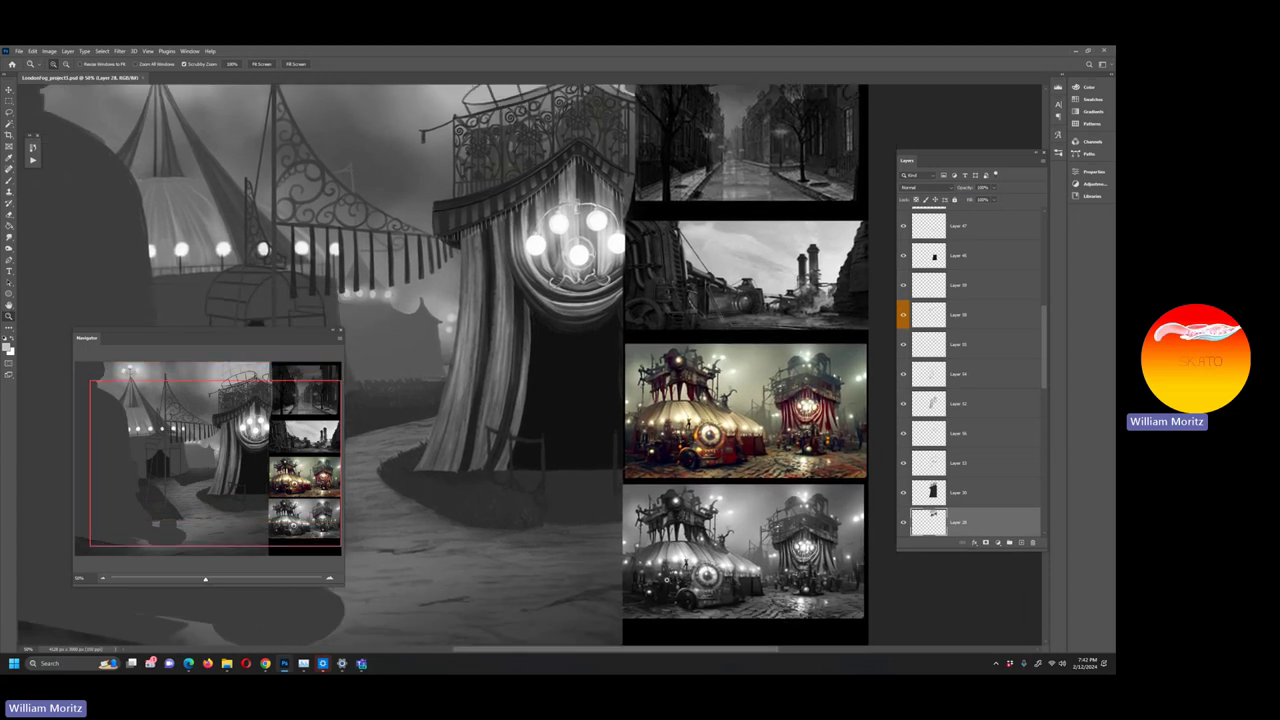
left_click_drag(662, 575, 676, 566)
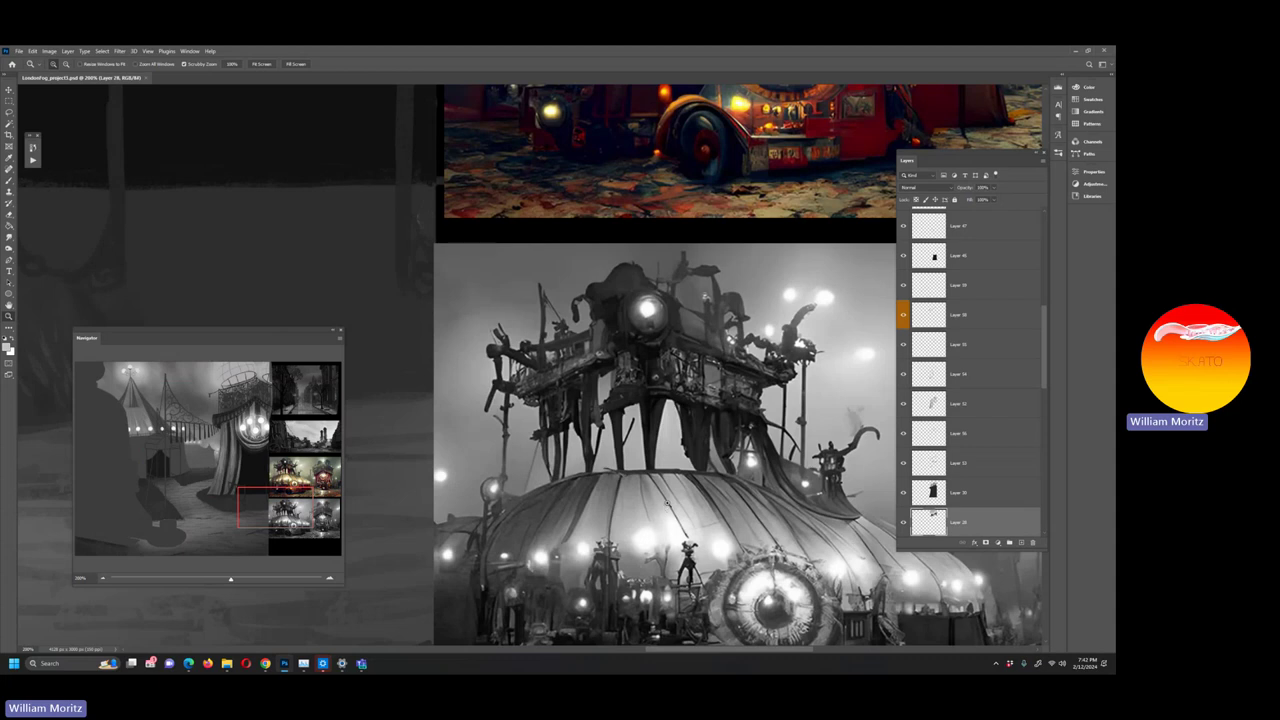
Set the foreground colour to a bright highlight tone sampled from the lit tent in the grayscale circus reference
key("i")
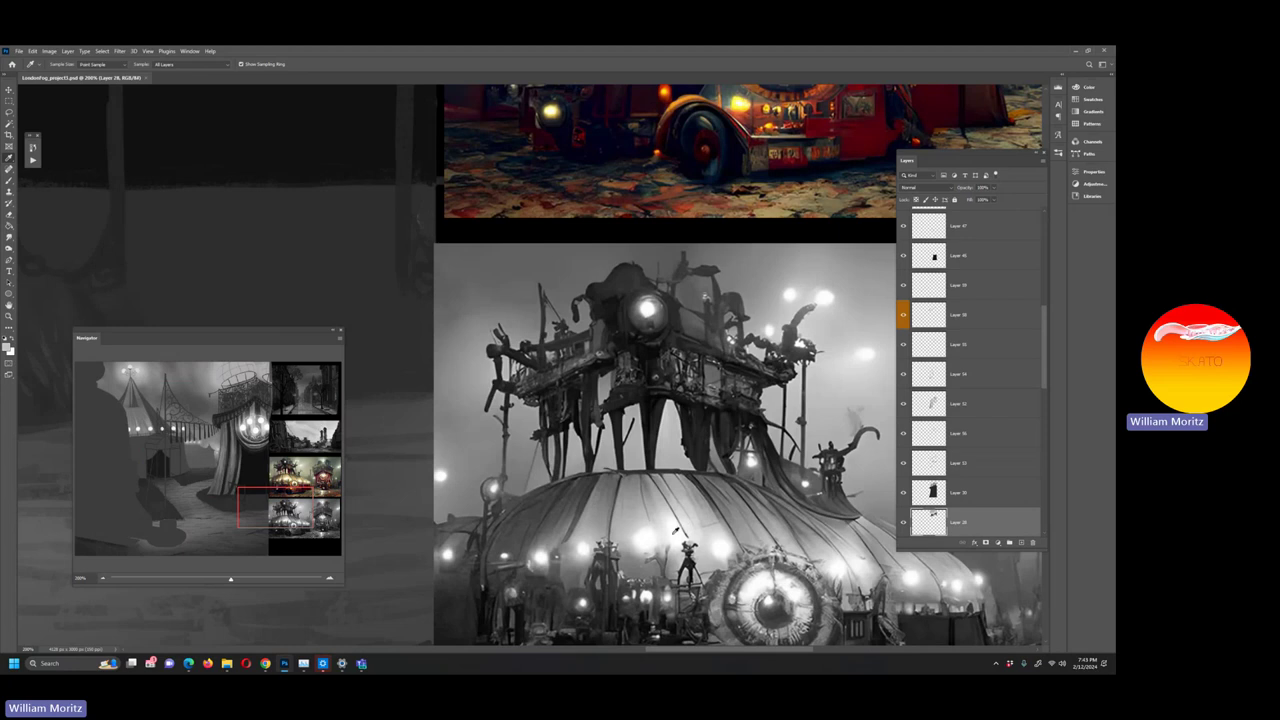
left_click(677, 528)
left_click(7, 346)
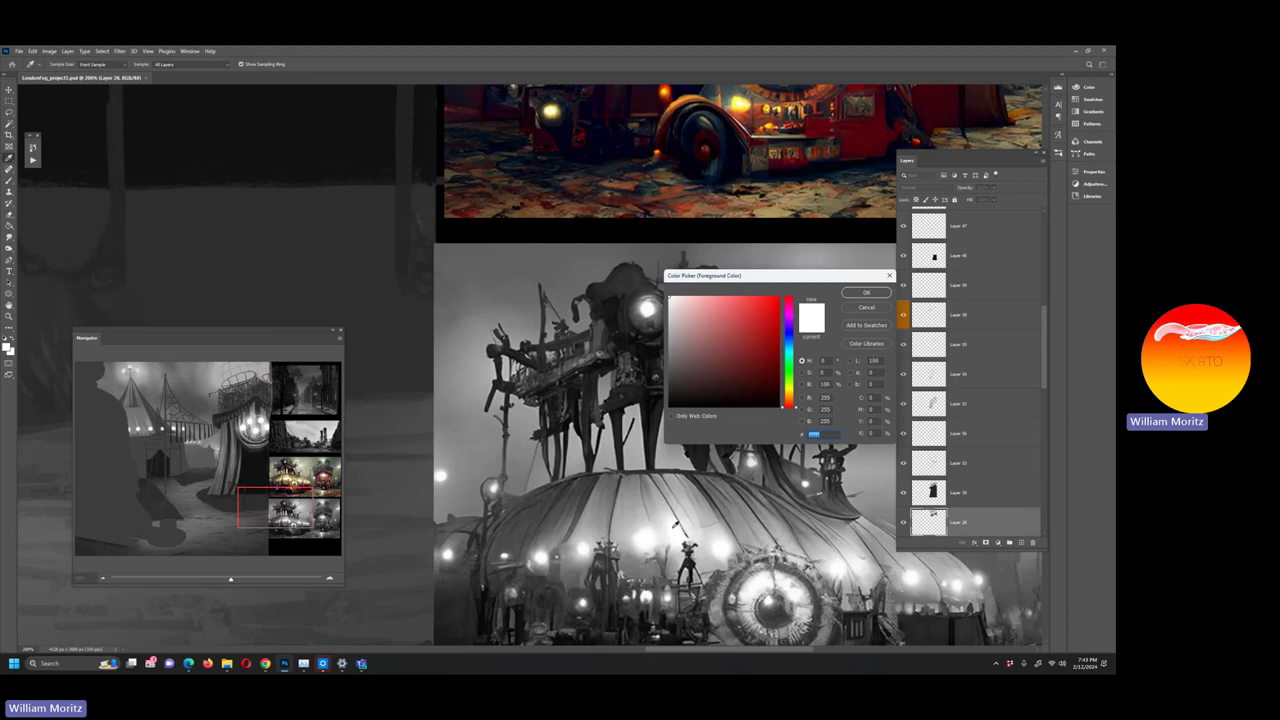
left_click(682, 508)
left_click(683, 515)
left_click(672, 519)
left_click(673, 514)
left_click(866, 292)
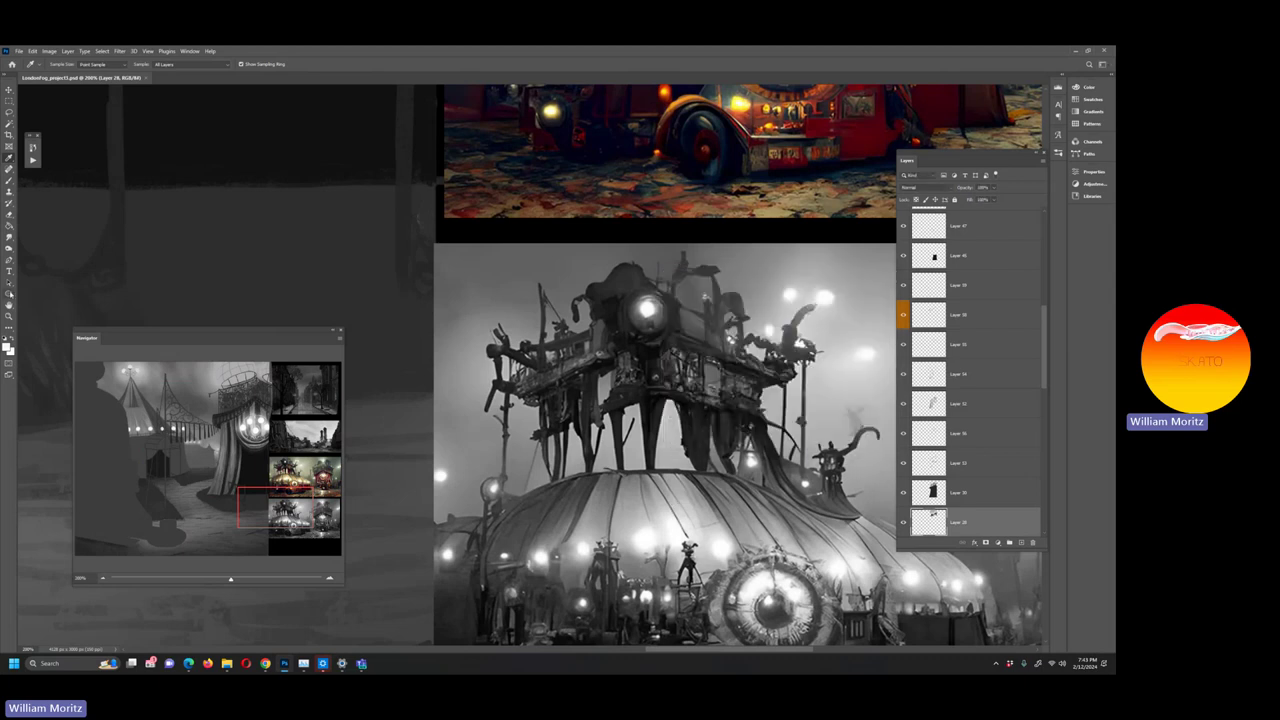
Check which parts of the tower belong to the globe layer by hiding and showing it
key("z")
mouse_move(489, 318)
left_mouse_down()
mouse_move(420, 316)
mouse_move(456, 313)
mouse_move(526, 510)
left_mouse_up()
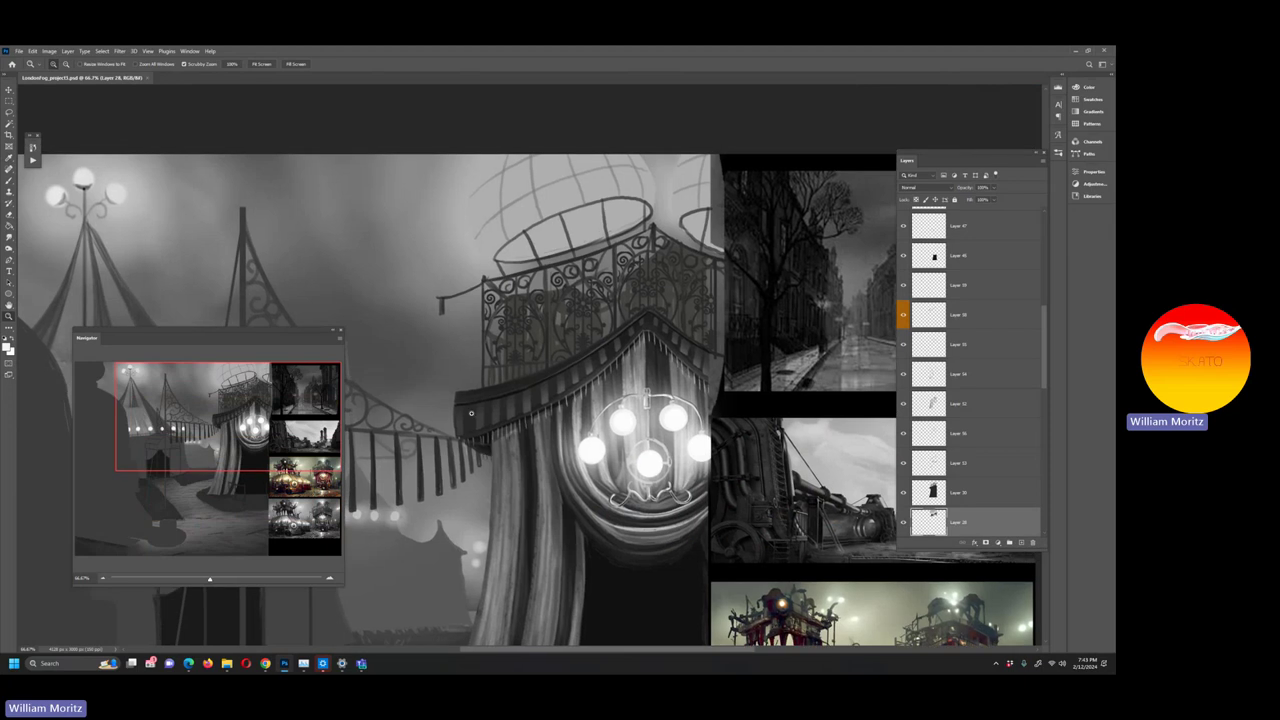
key("b")
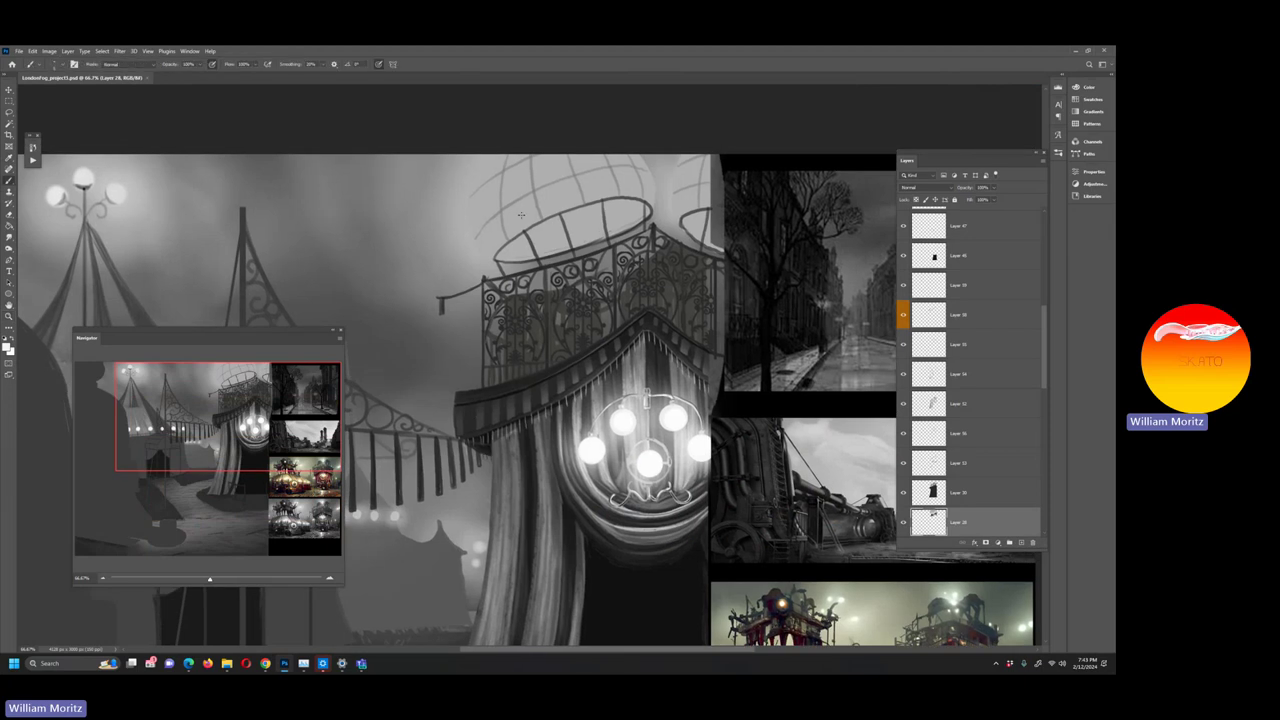
key("v")
right_click(519, 217)
key("Escape")
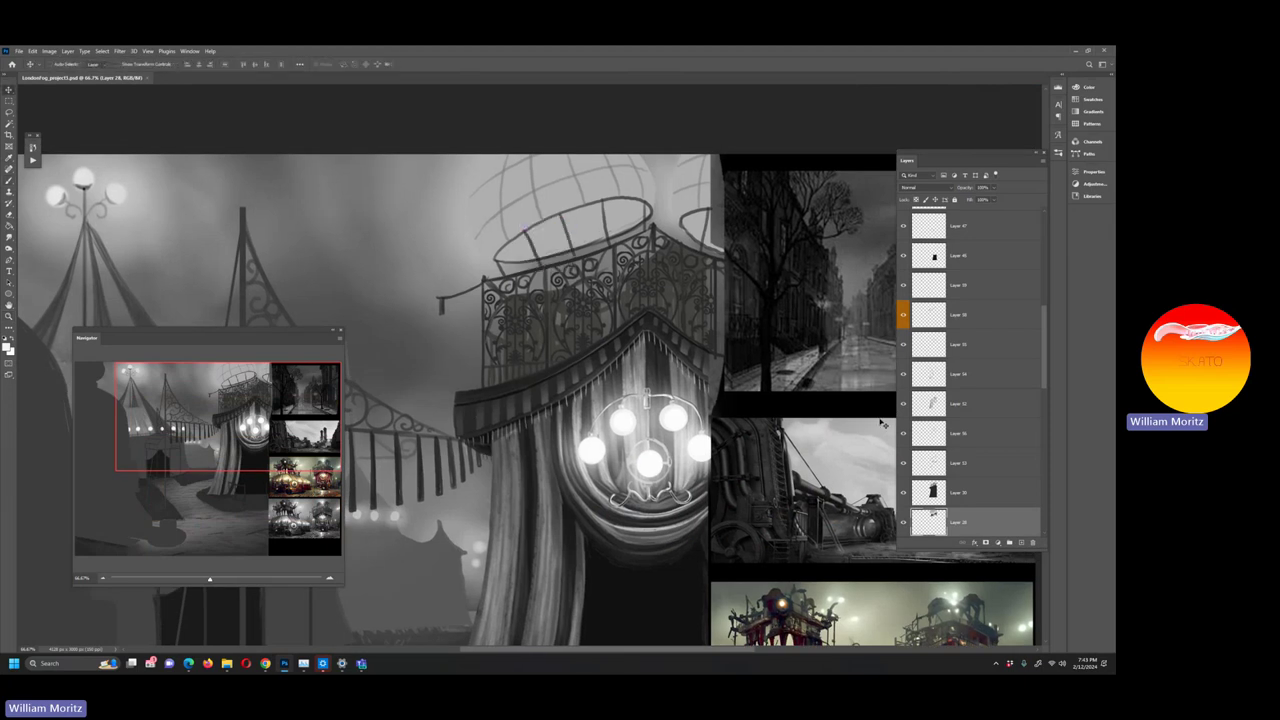
left_click(904, 523)
left_click(904, 523)
left_click(904, 523)
left_click(904, 523)
Load the globe layer's outline as a selection and paint bright glass highlights in the globes on a new layer at reduced brush opacity
left_click(928, 522, "ctrl")
key("ctrl+shift+alt+n")
key("b")
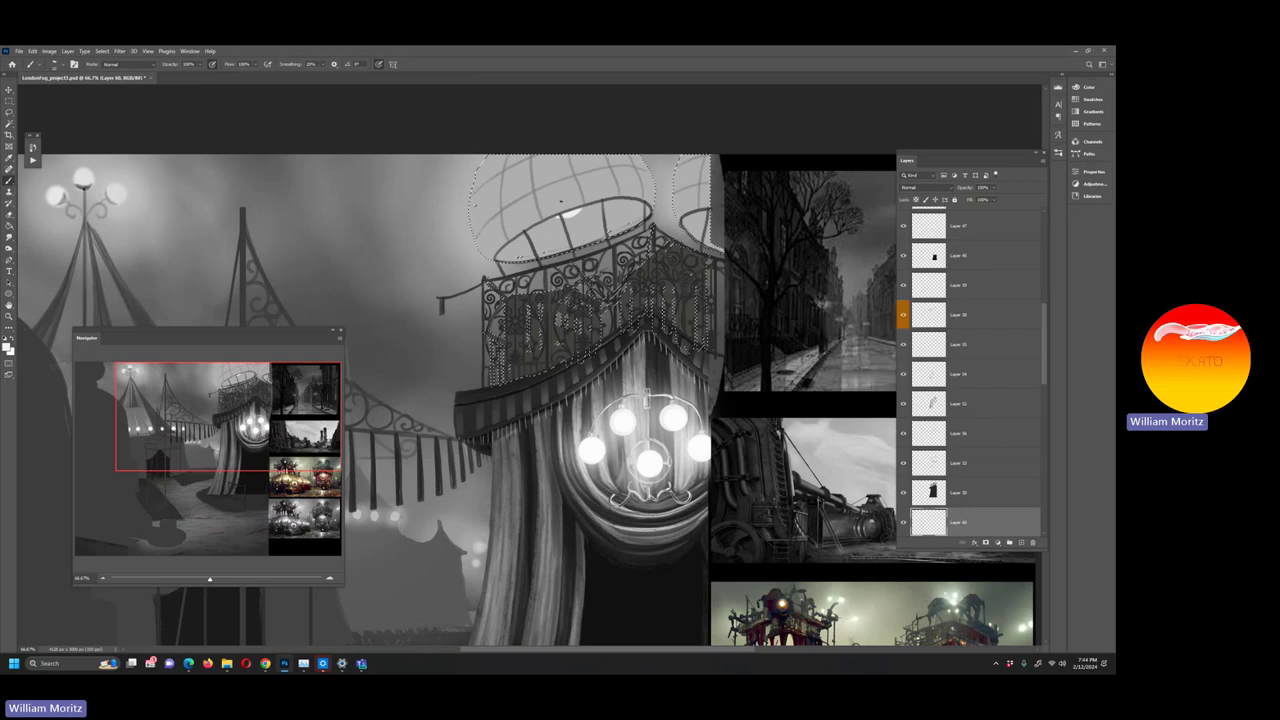
left_click(200, 64)
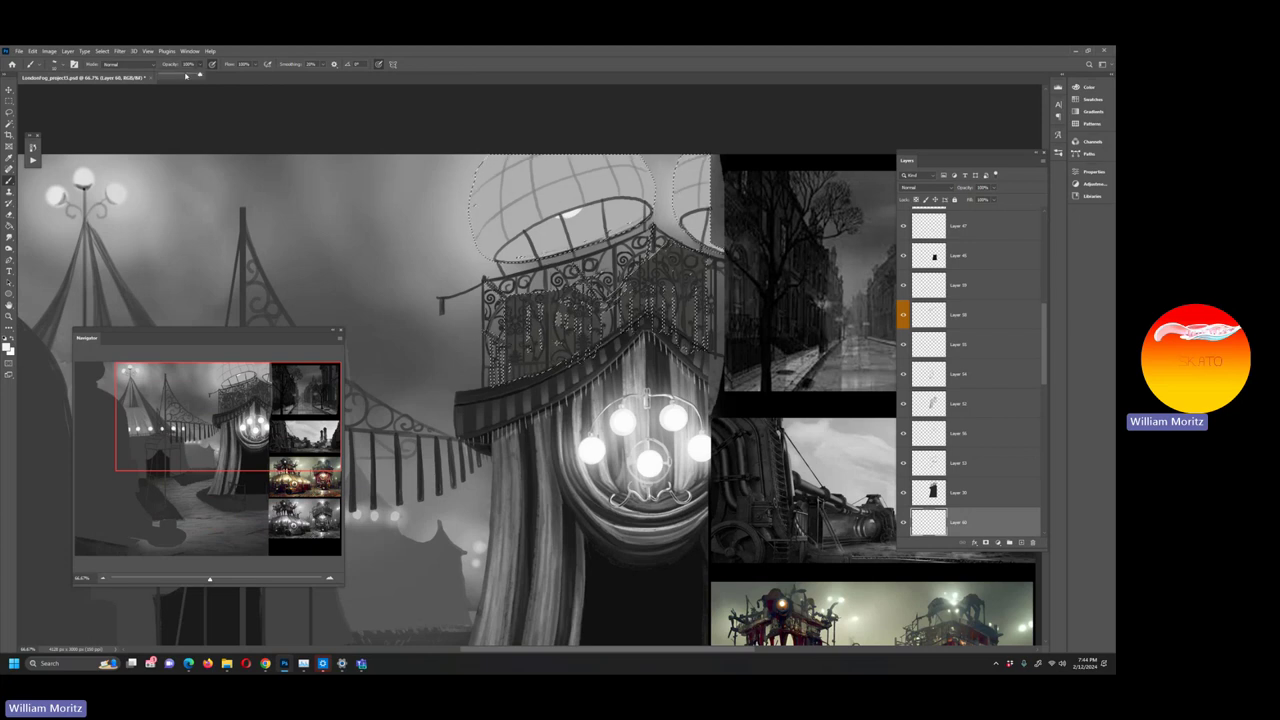
left_click(180, 76)
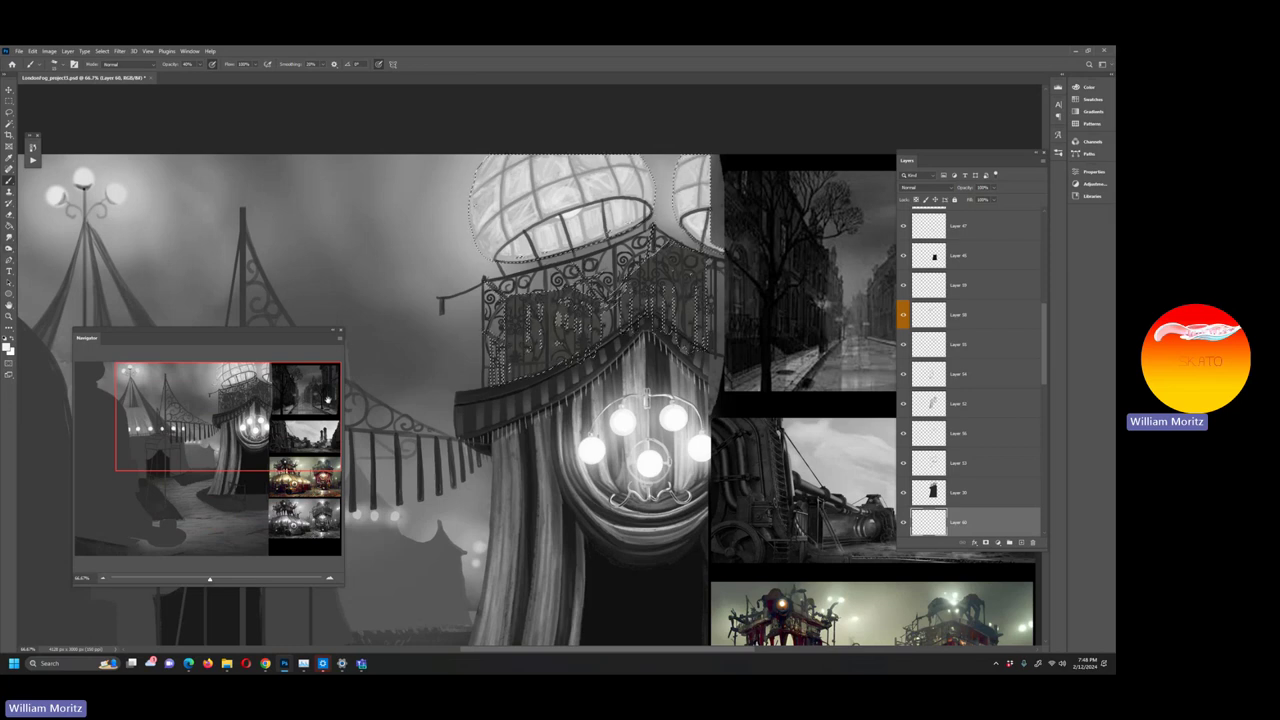
Sample a grey tone from the tent in the grayscale circus reference and add a new layer above the globe highlights for brush work
scroll(526, 365, "down", 6)
scroll(526, 365, "right", 2)
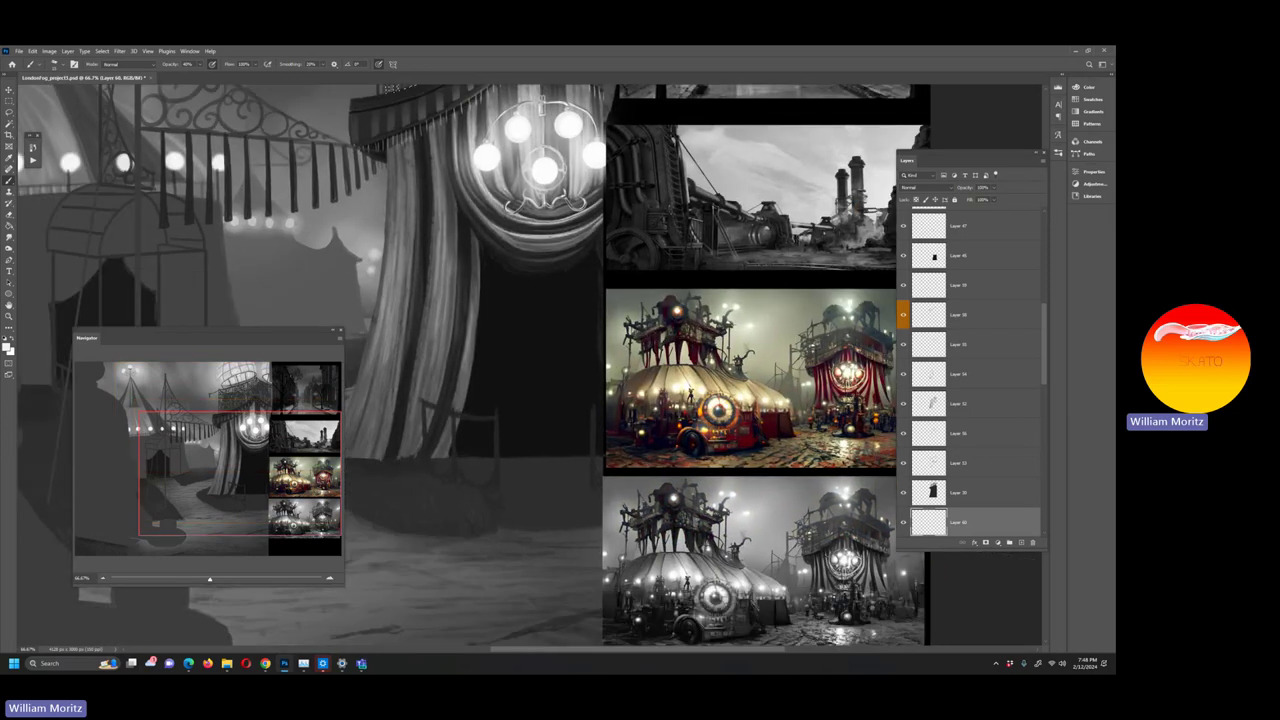
key("i")
left_click(668, 582)
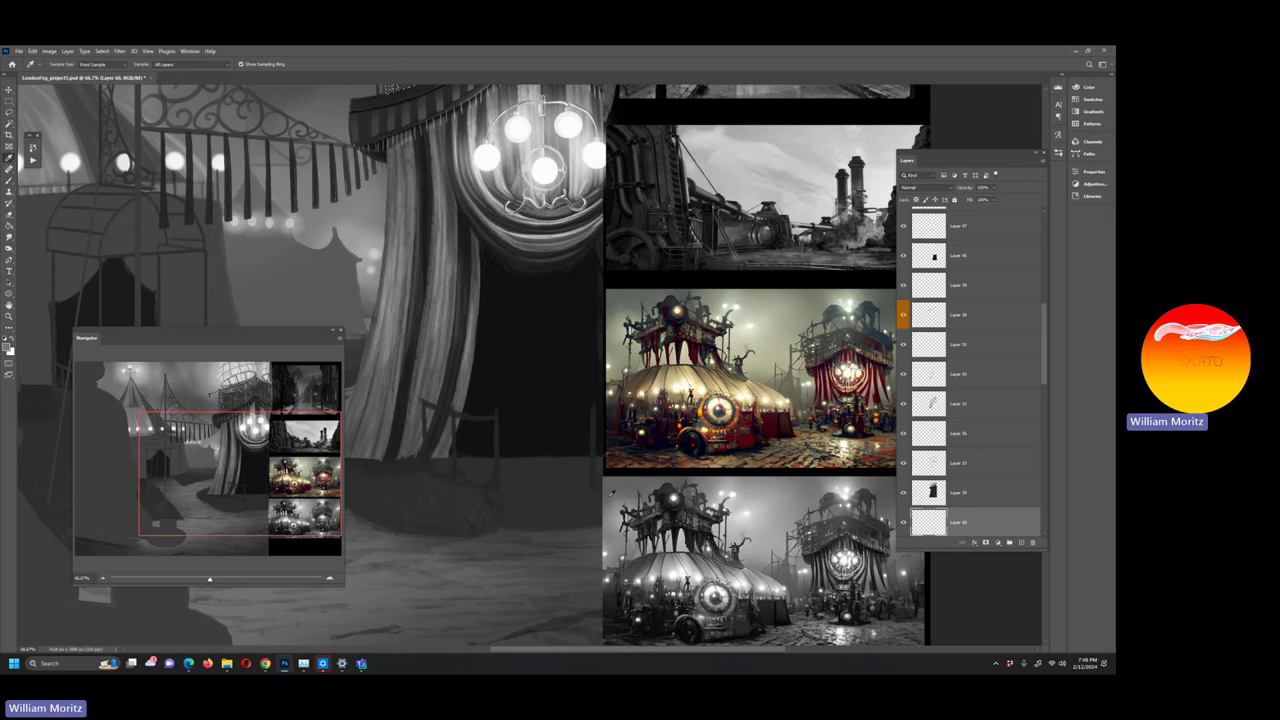
scroll(433, 234, "up", 8)
scroll(433, 234, "left", 2)
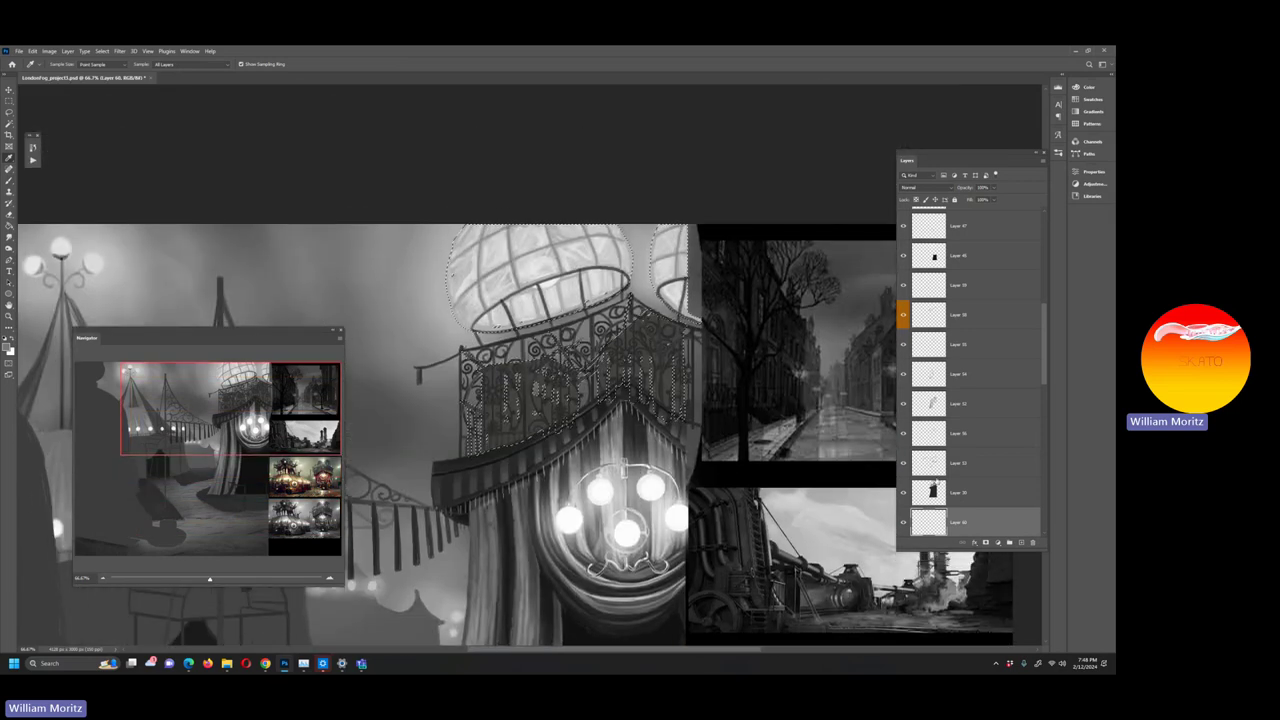
scroll(930, 500, "down", 2)
left_click(1021, 543)
key("b")
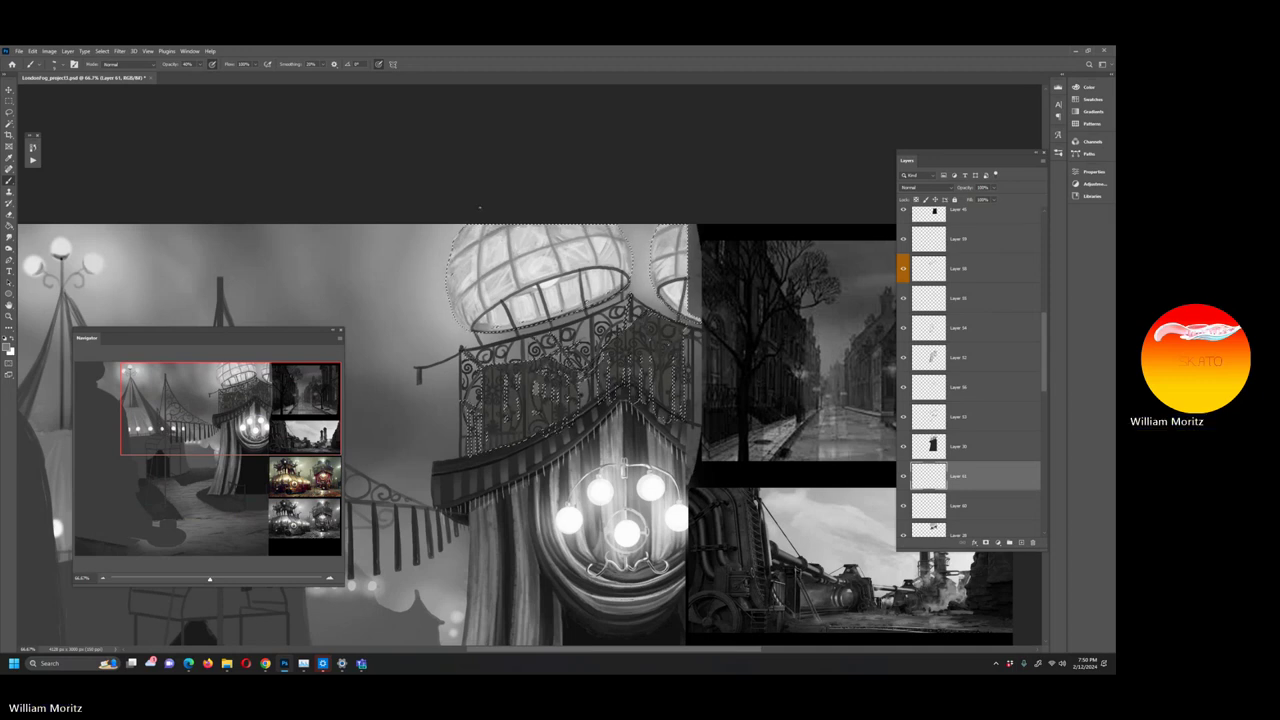
Add another layer above the globe painting and set the foreground colour to white
left_click_drag(209, 578, 195, 579)
key("l")
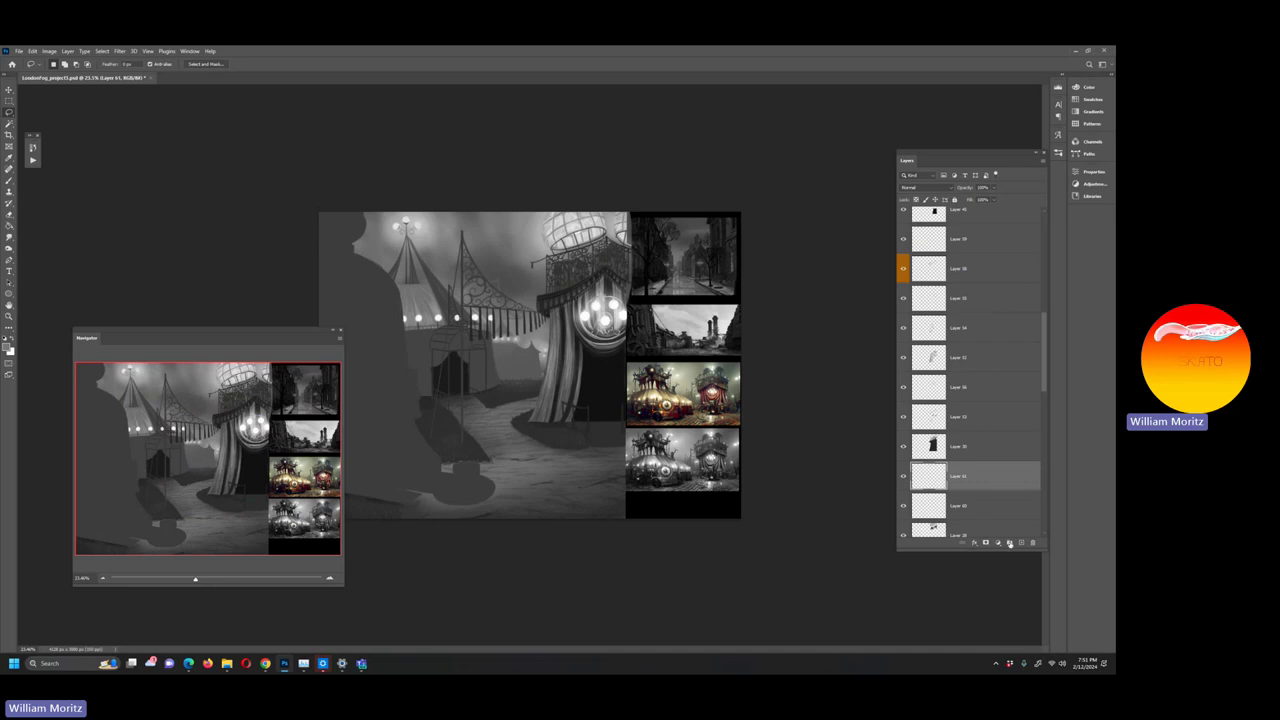
left_click(1009, 542)
left_click(8, 344)
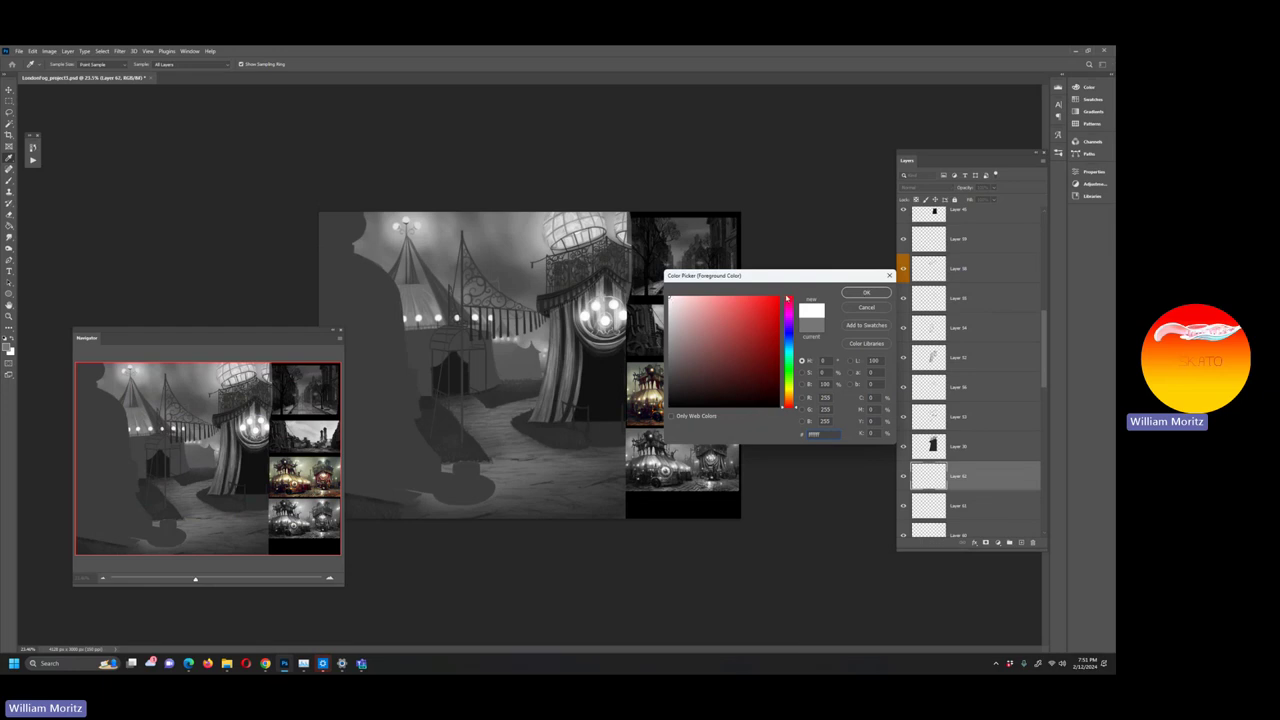
left_click(866, 293)
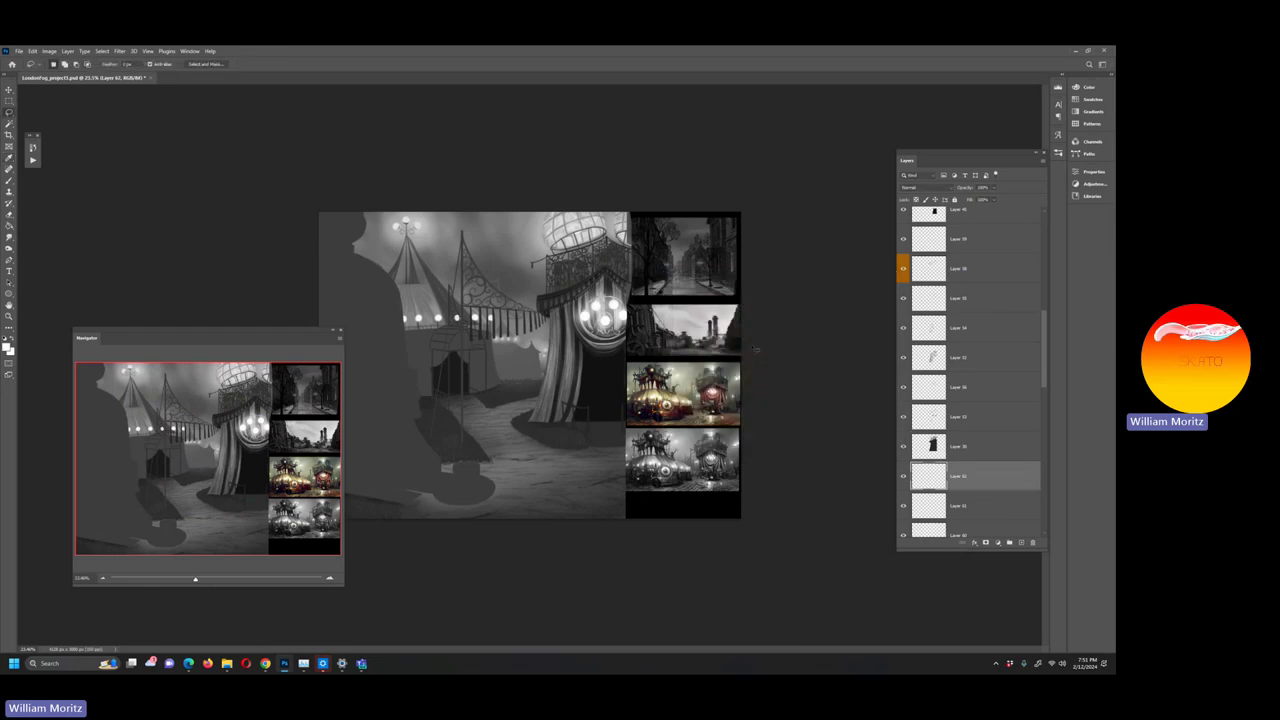
Set up a soft brush at 40% opacity and paint white glow on the tower below the glass globes
key("b")
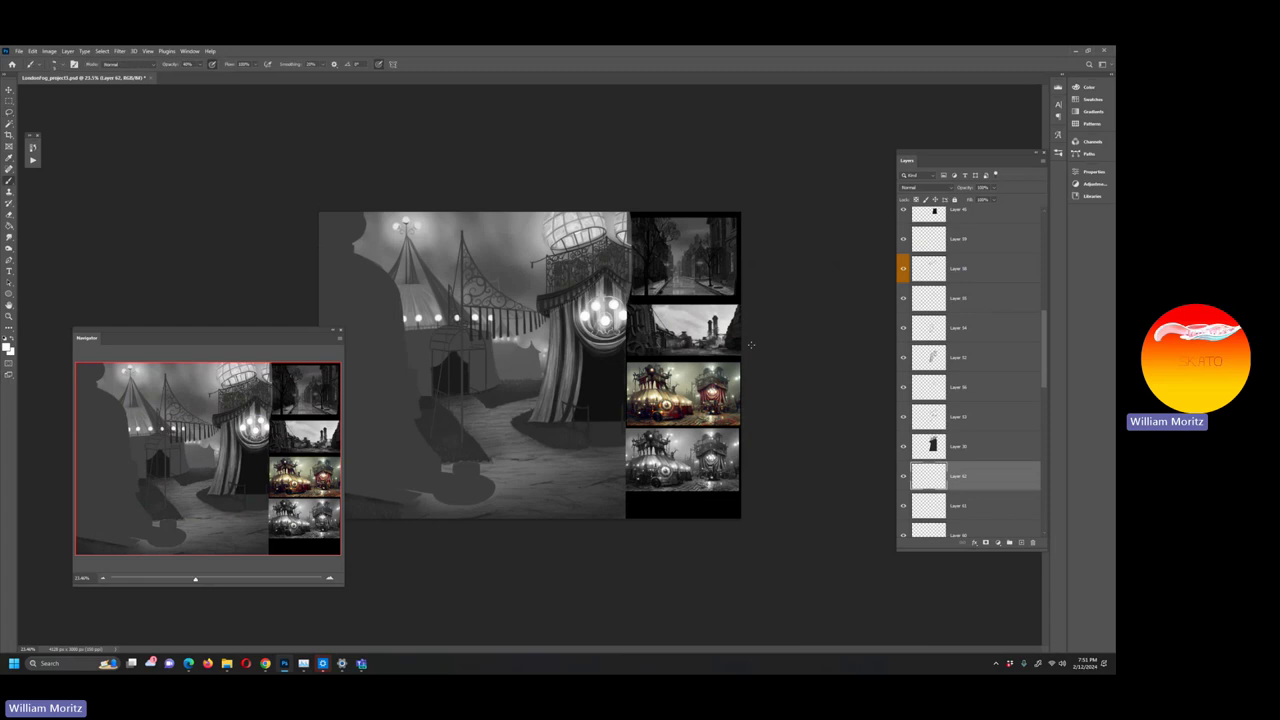
left_click(63, 64)
scroll(113, 178, "down", 5)
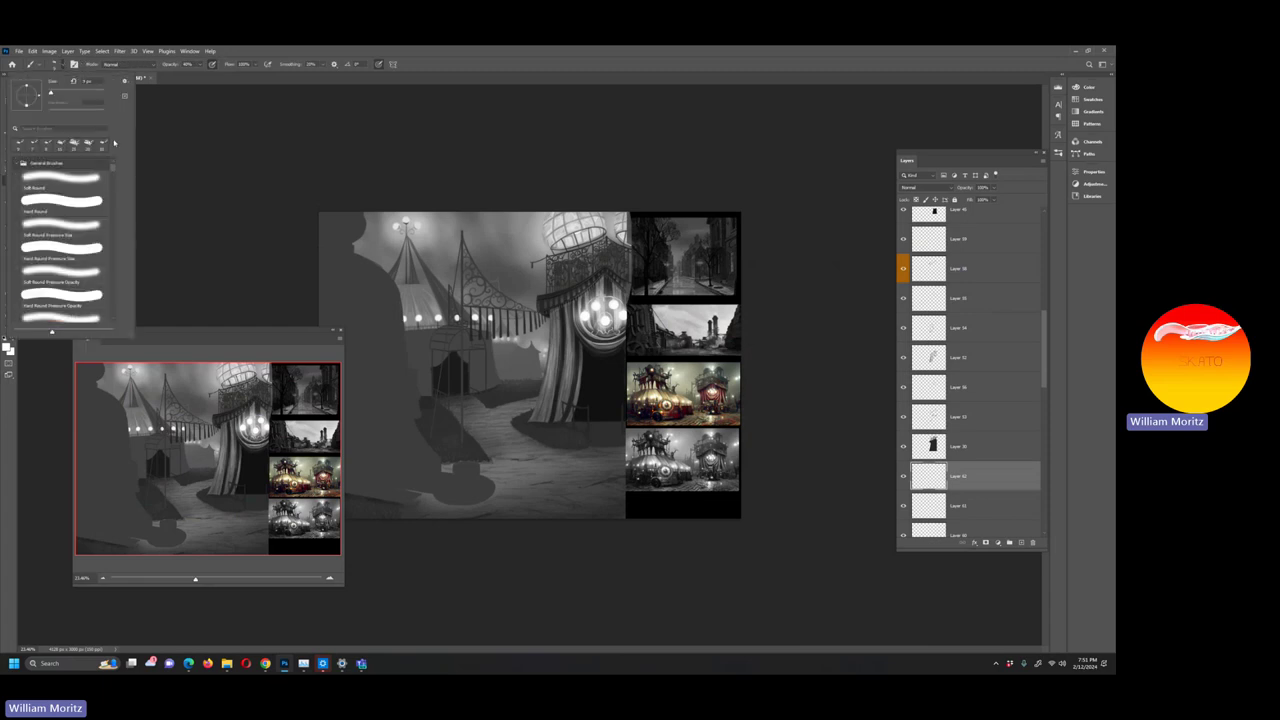
left_click(202, 219)
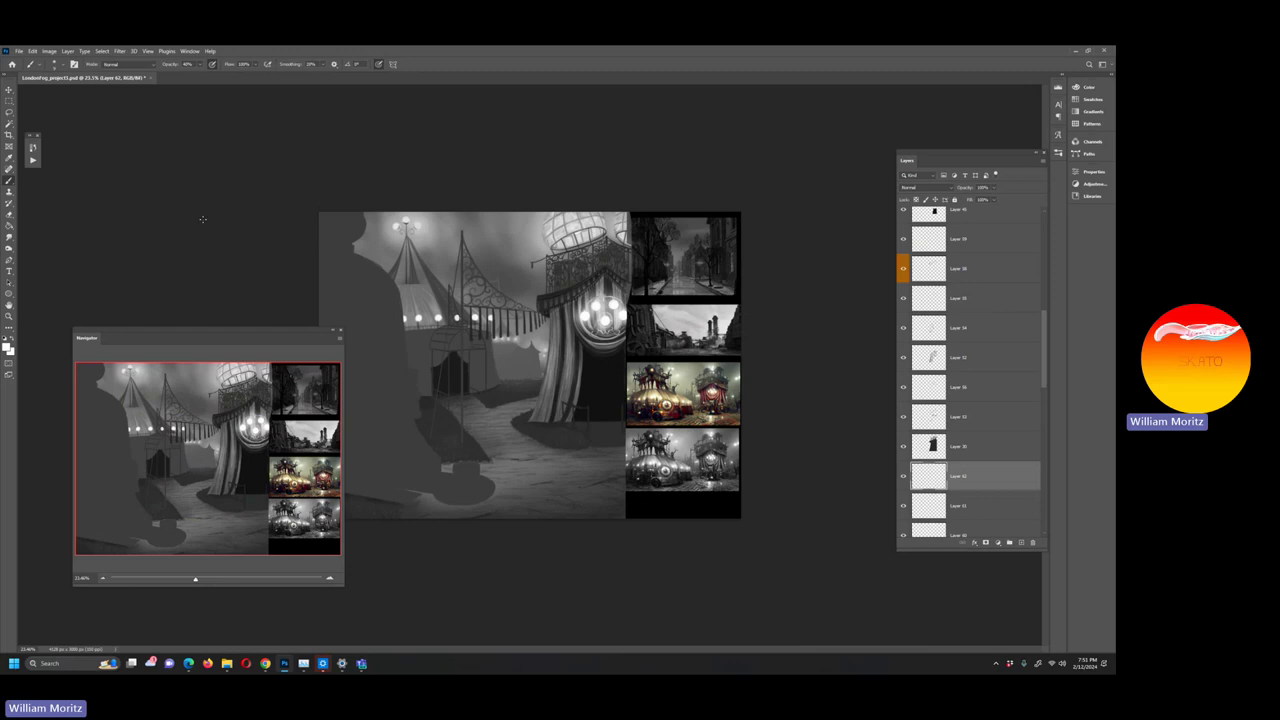
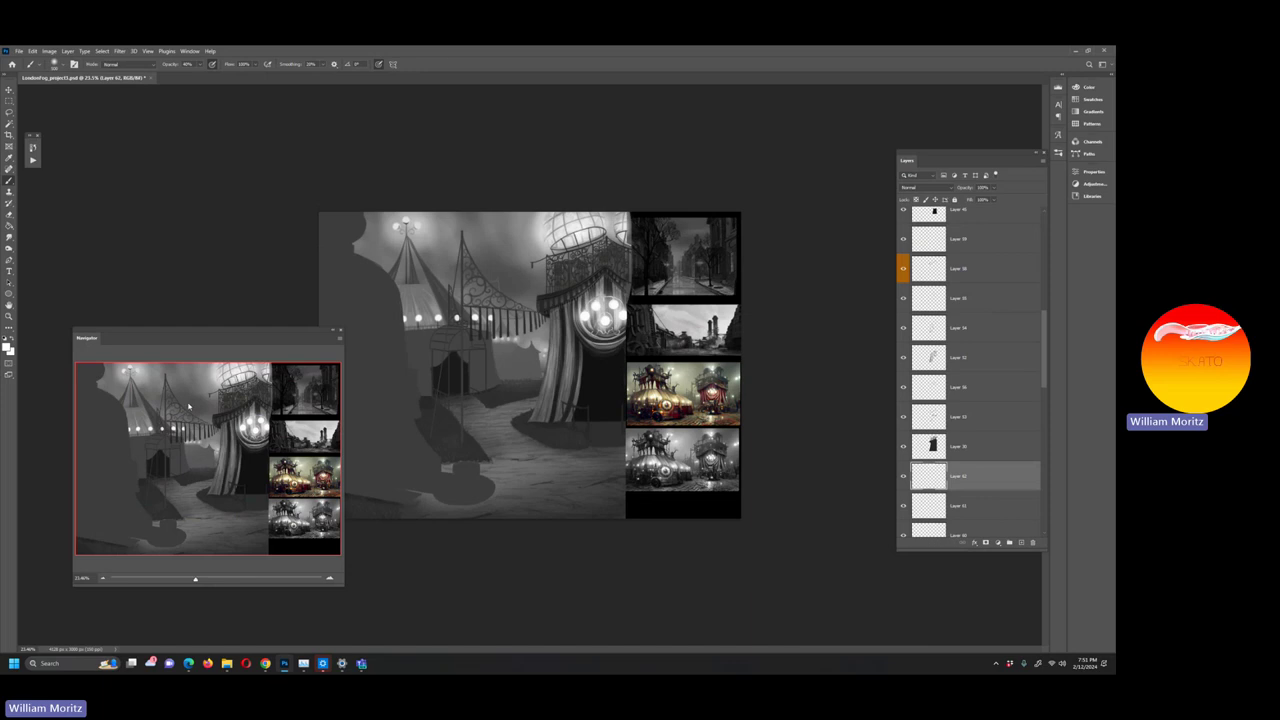
key("z")
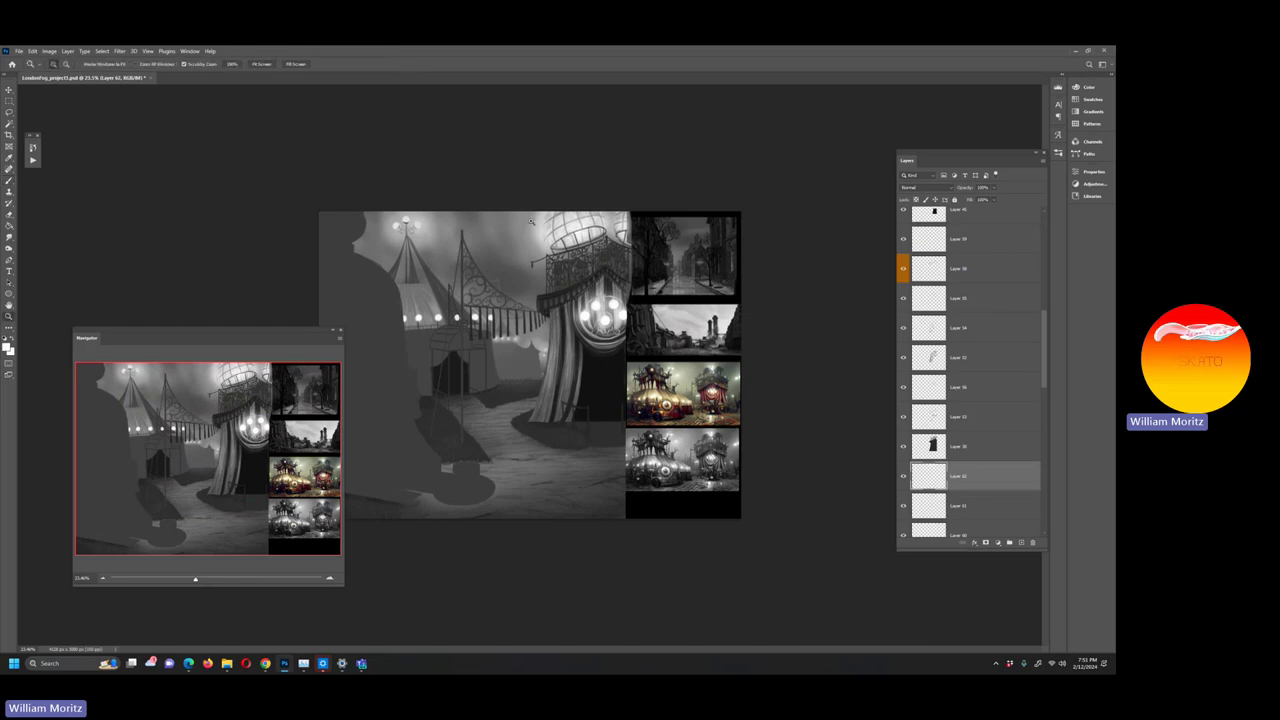
left_click(548, 221)
left_click(552, 218)
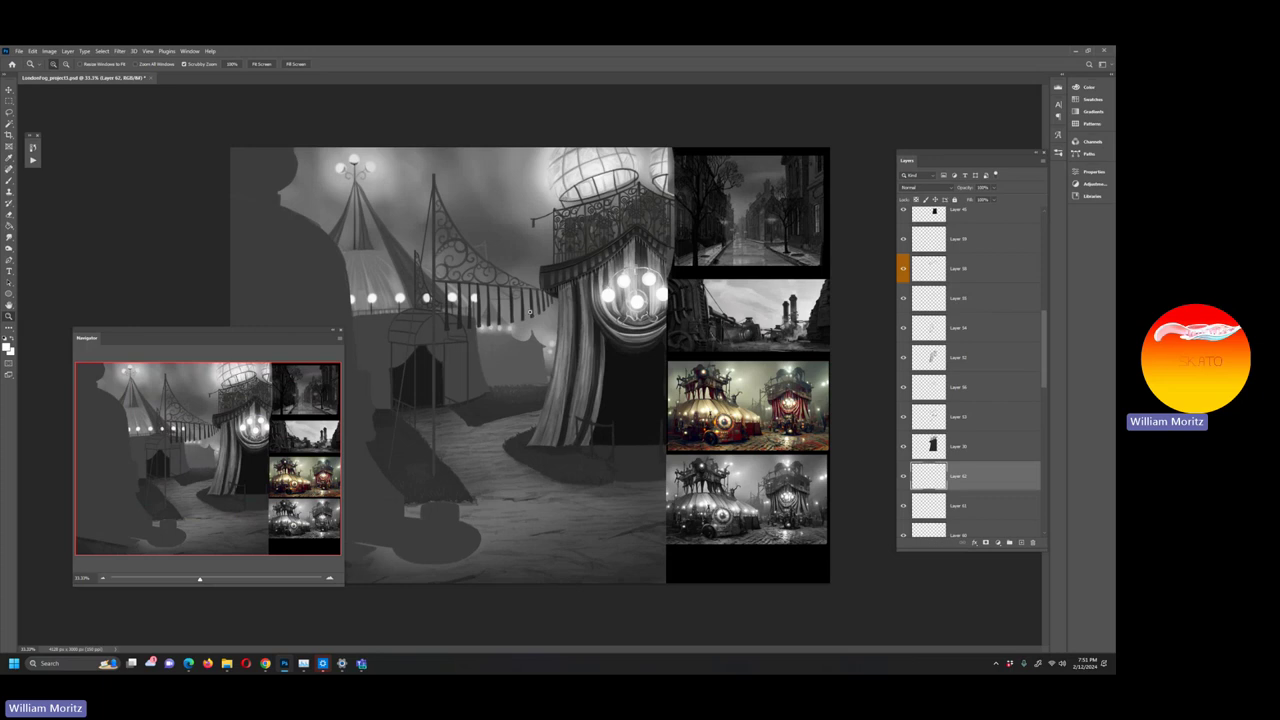
key("b")
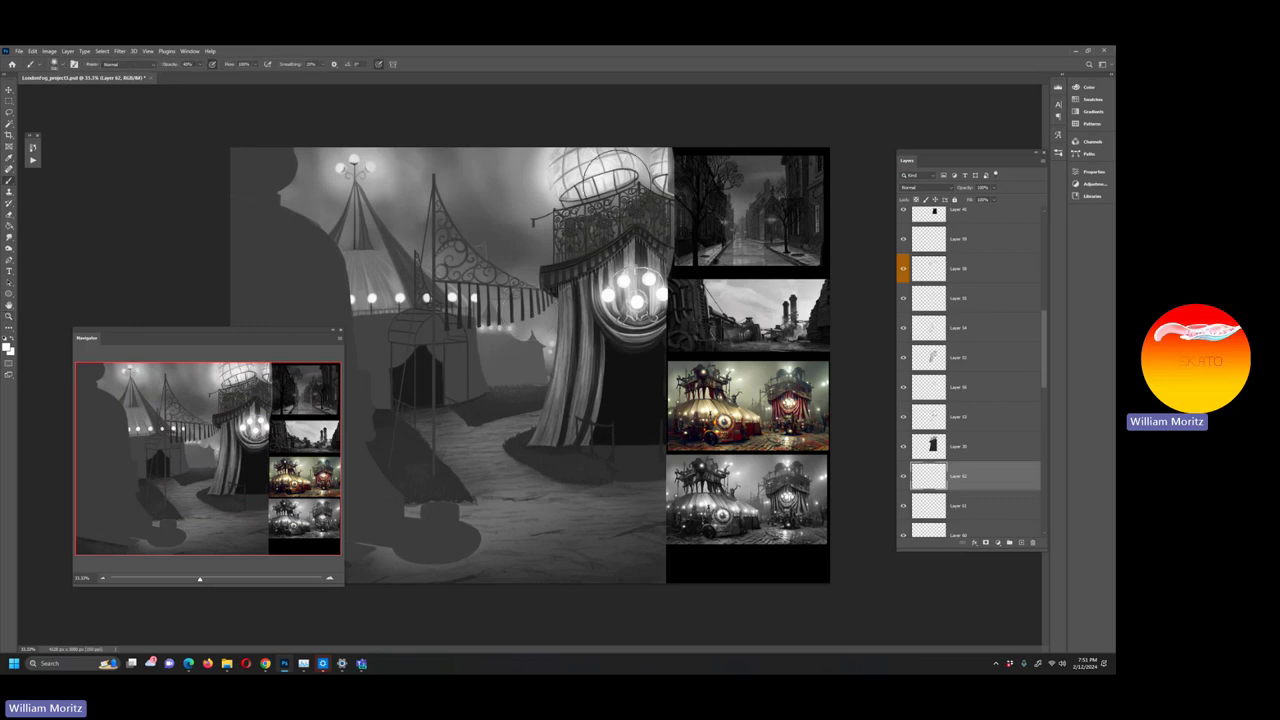
key("4")
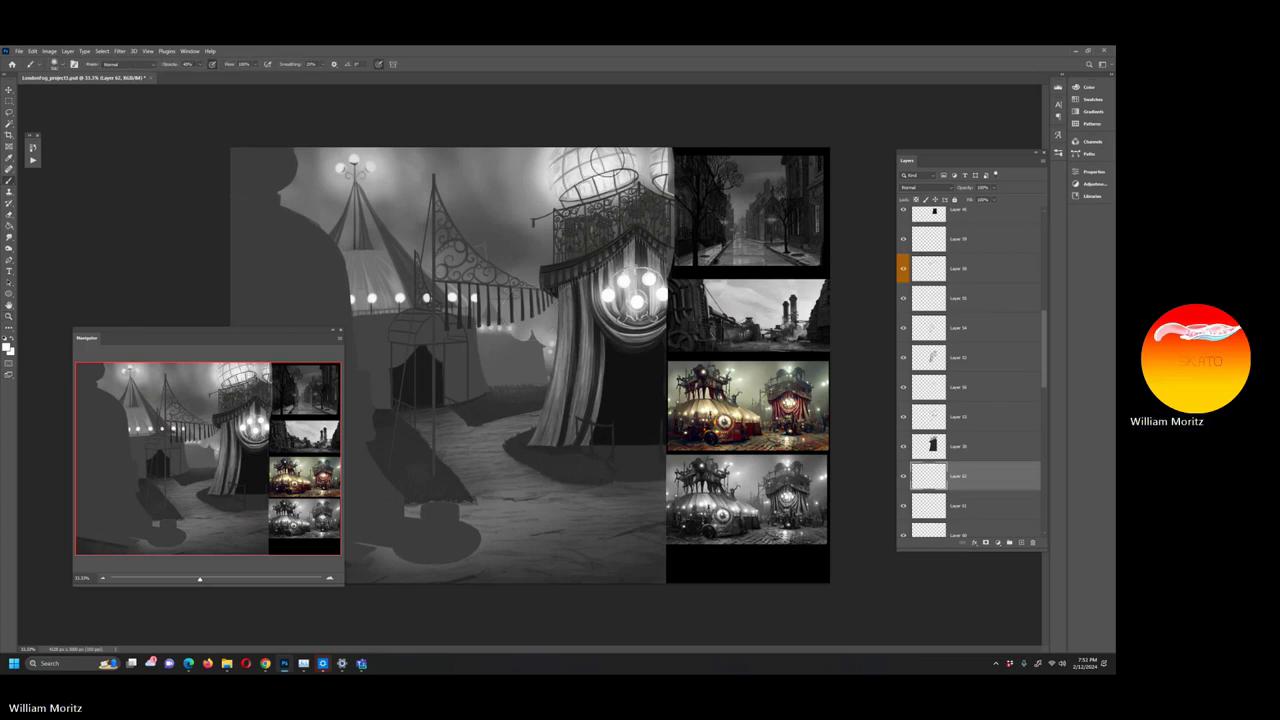
Move the glow layer above the tower silhouette layer, compare the tower with and without it, and reduce the layer's opacity to 67%
left_click_drag(962, 486, 960, 432)
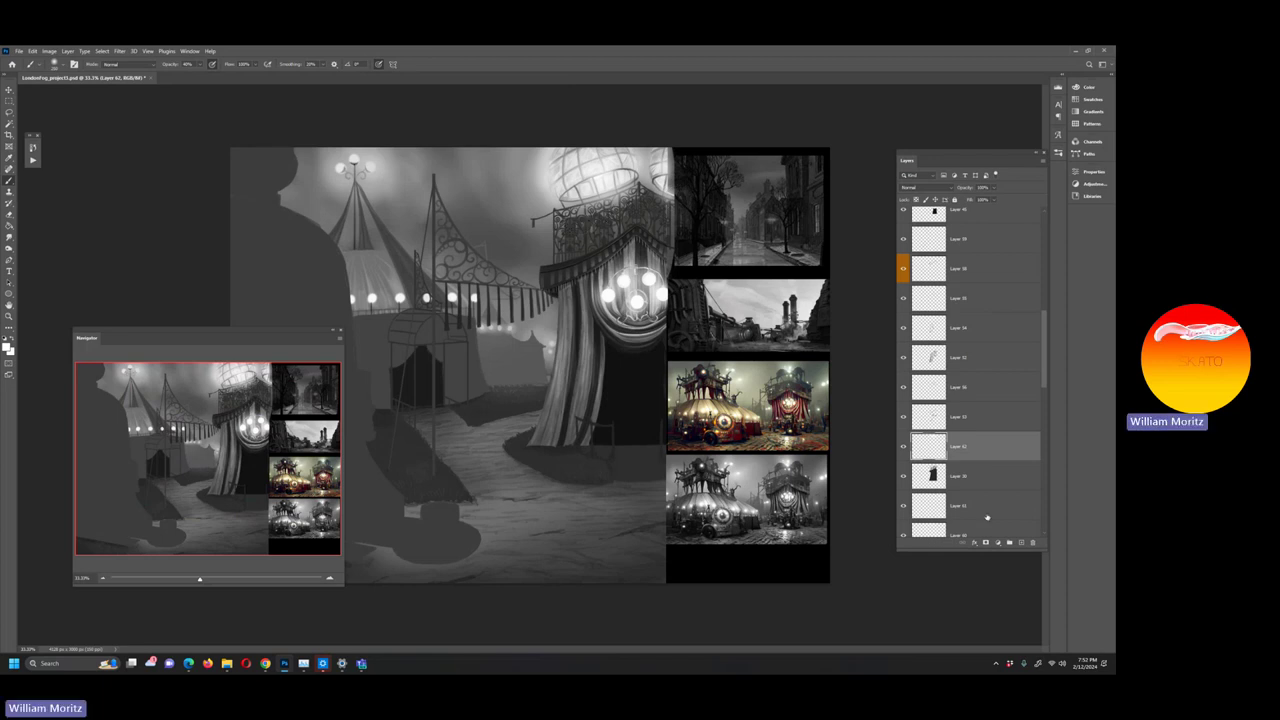
left_click(903, 447)
left_click(903, 447)
left_click(994, 188)
left_click_drag(992, 200, 877, 206)
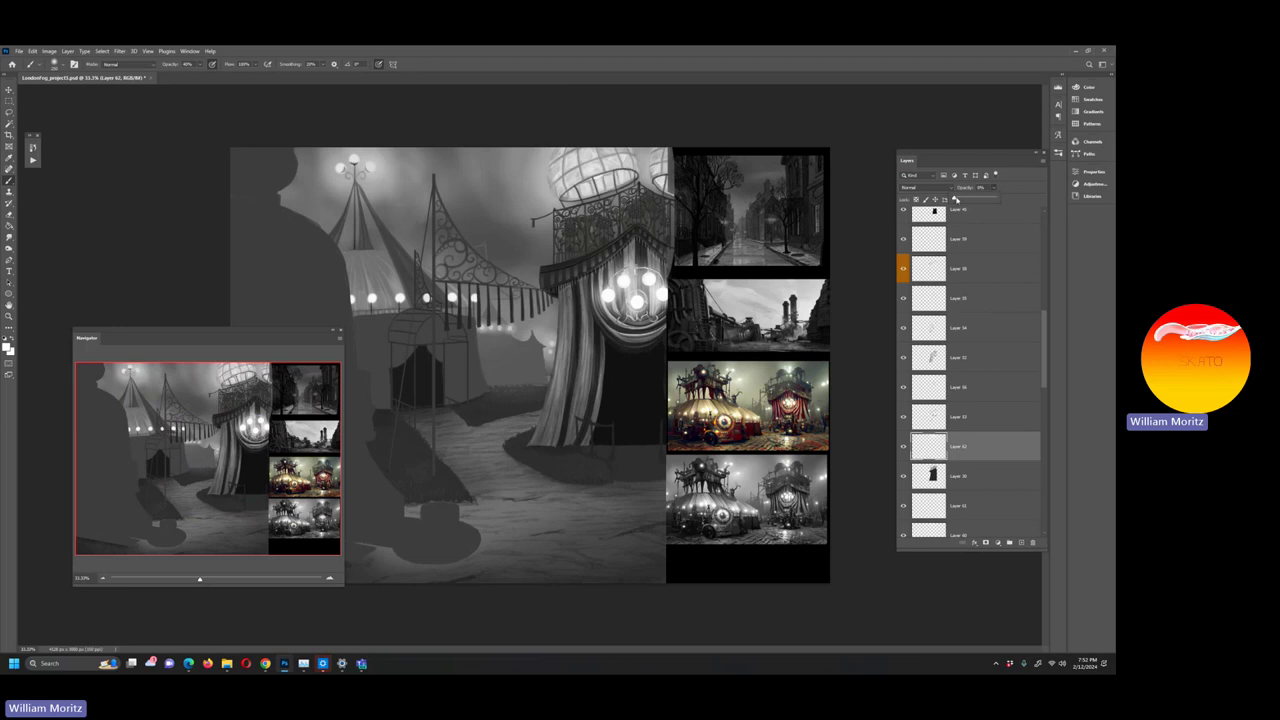
left_click_drag(954, 199, 978, 202)
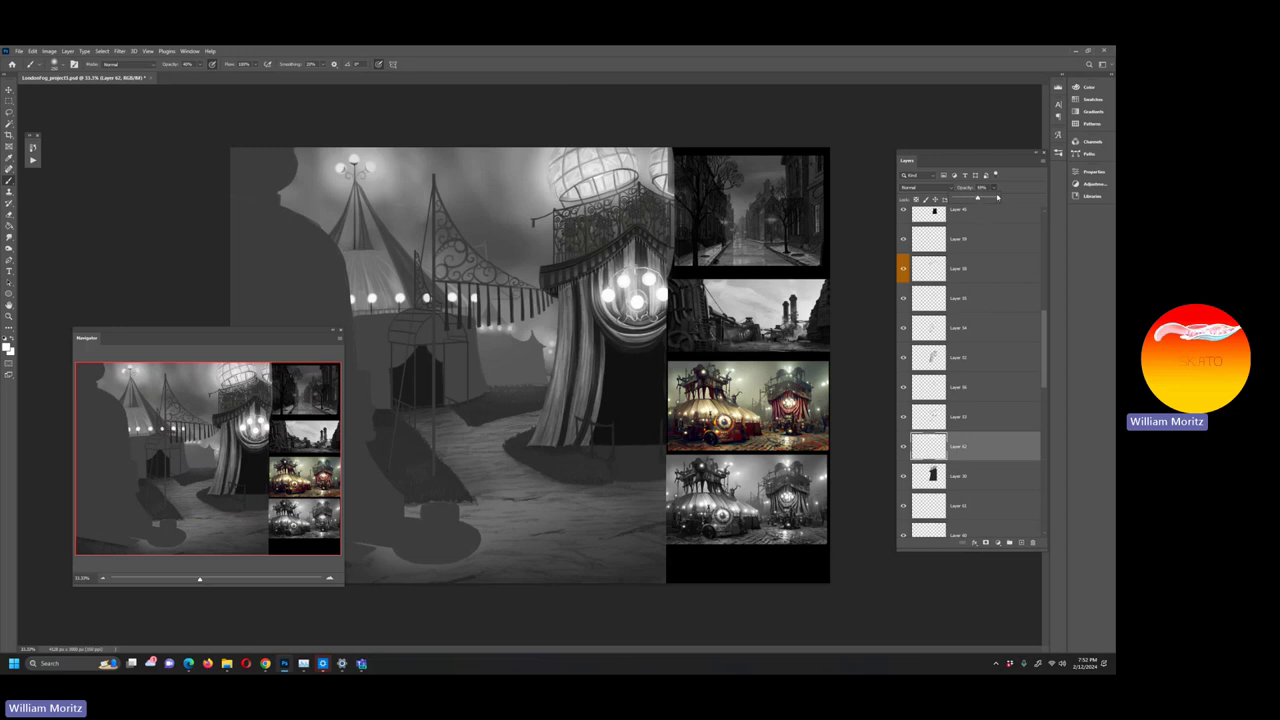
left_click(994, 200)
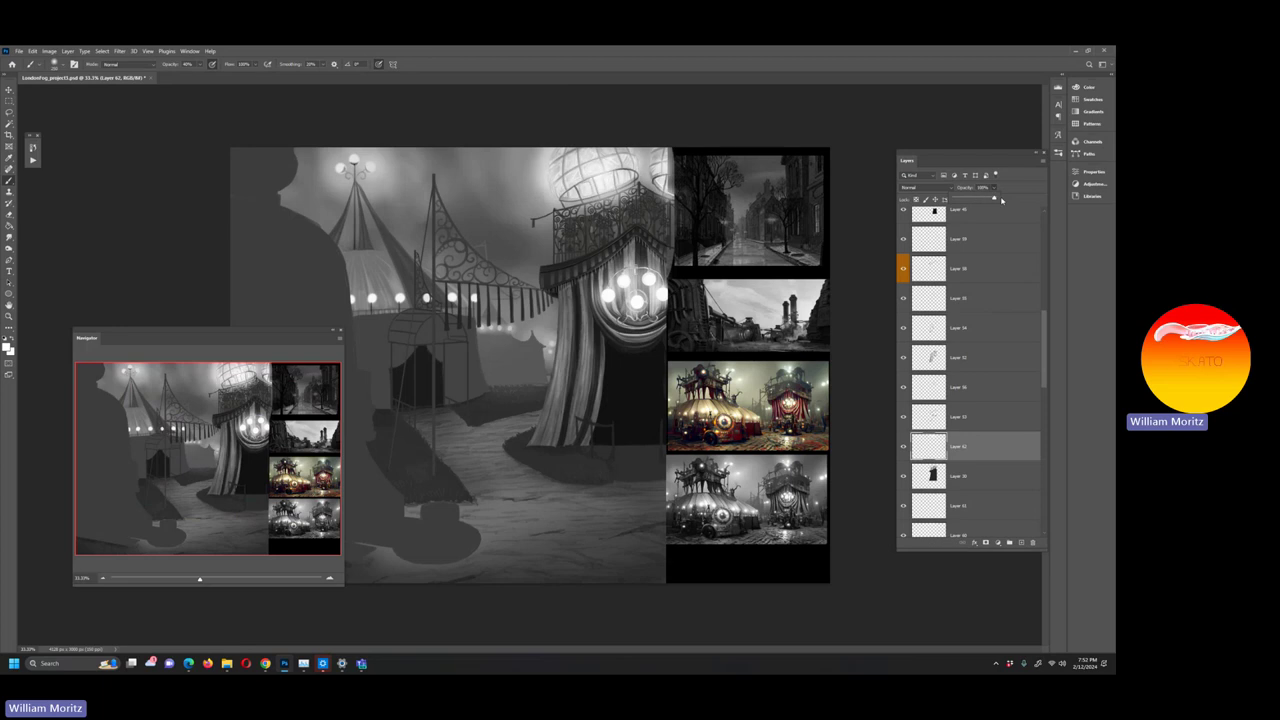
left_click_drag(986, 200, 981, 199)
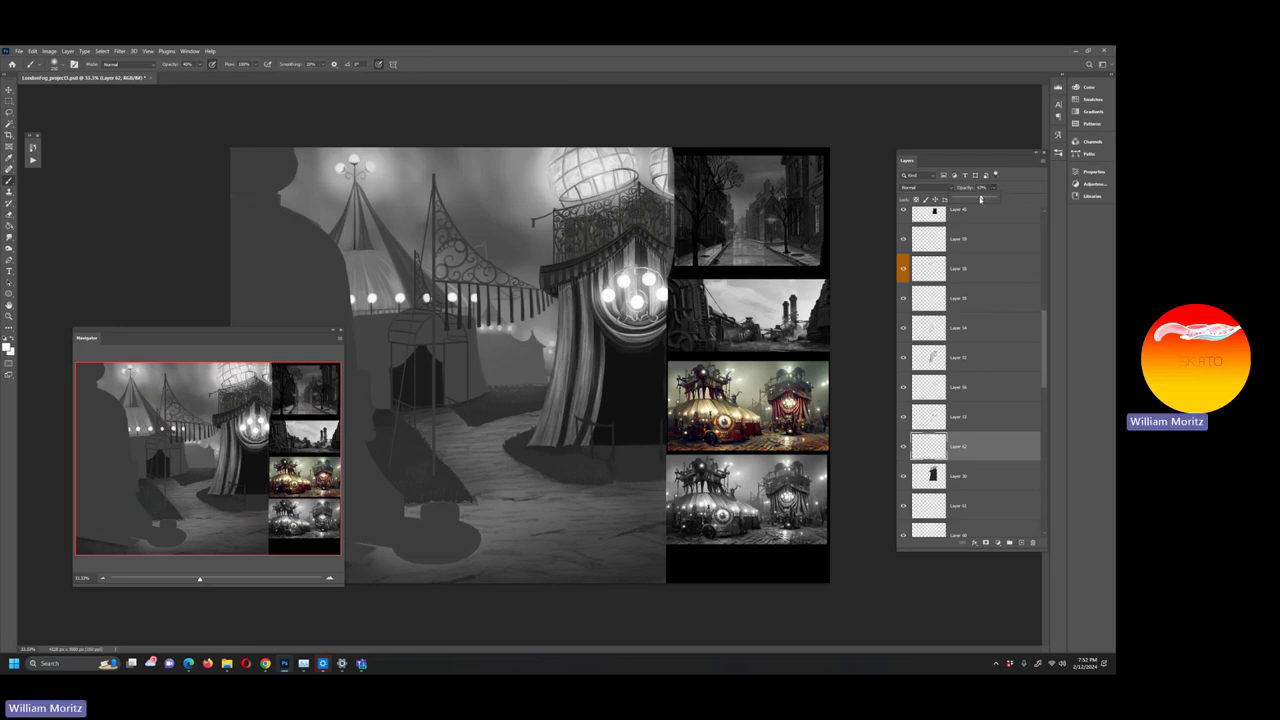
Add a new layer above the glow layer for detail work on the tower's ornate railing
left_click(9, 112)
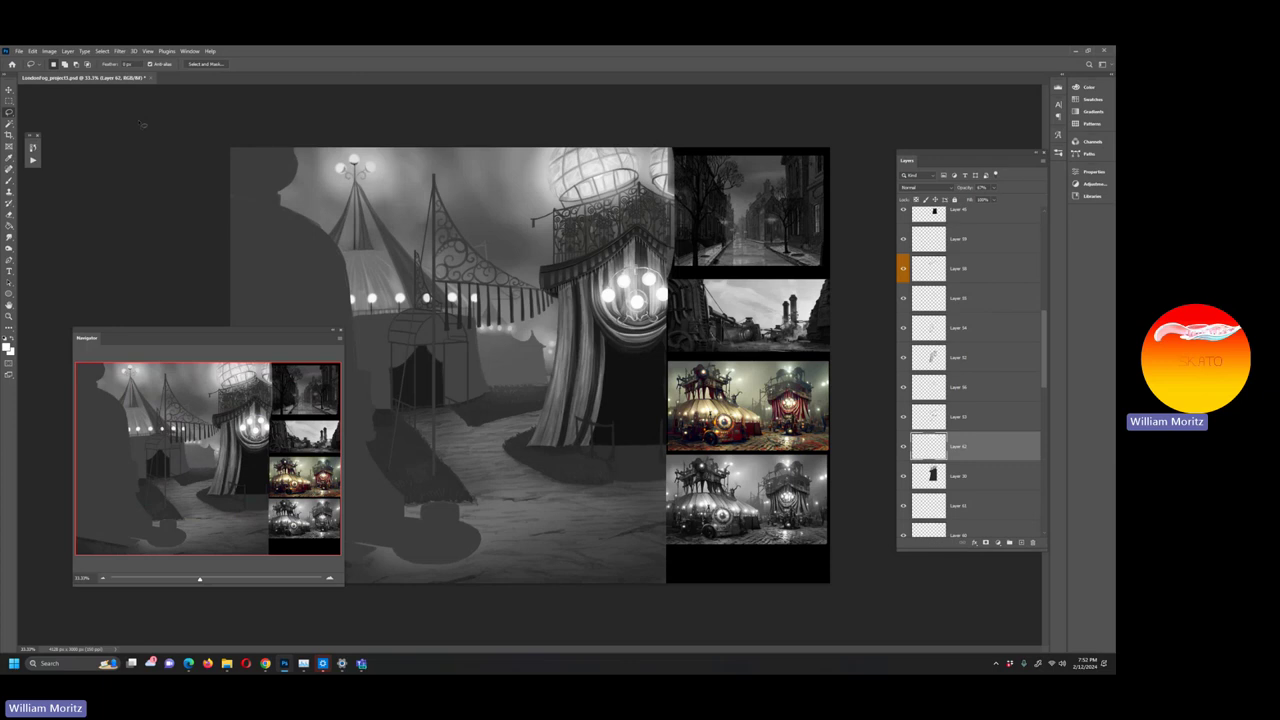
left_click(1020, 542)
key("z")
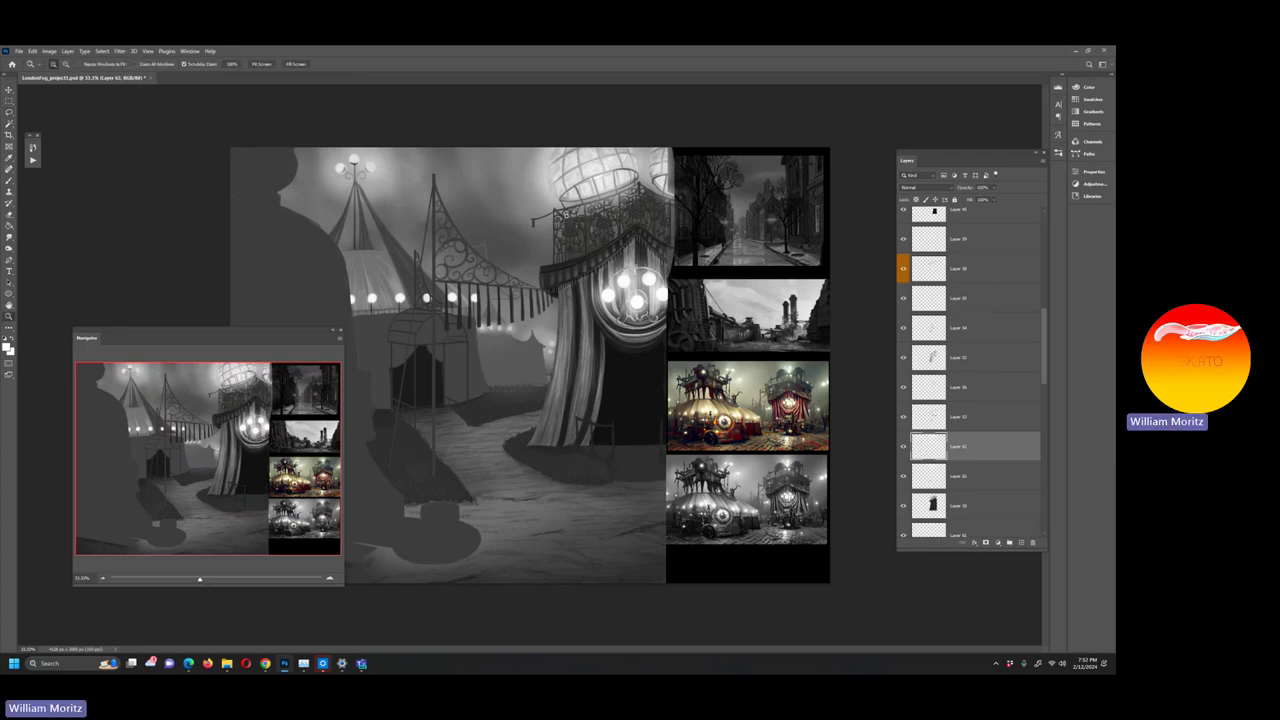
left_click_drag(595, 185, 617, 340)
left_click(617, 340, "alt")
key("i")
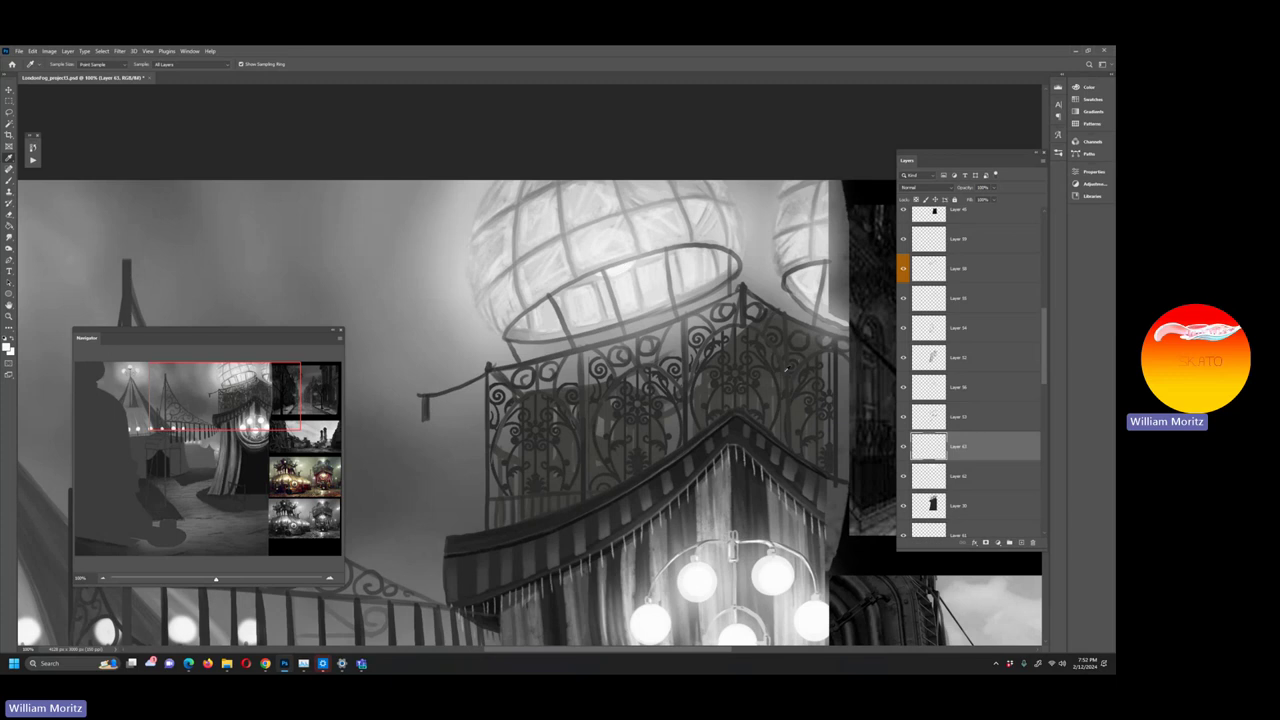
Paint fine white edge highlights on the tower's railing and globe rim with a very small brush, lowering the brush opacity for fainter strokes
key("b")
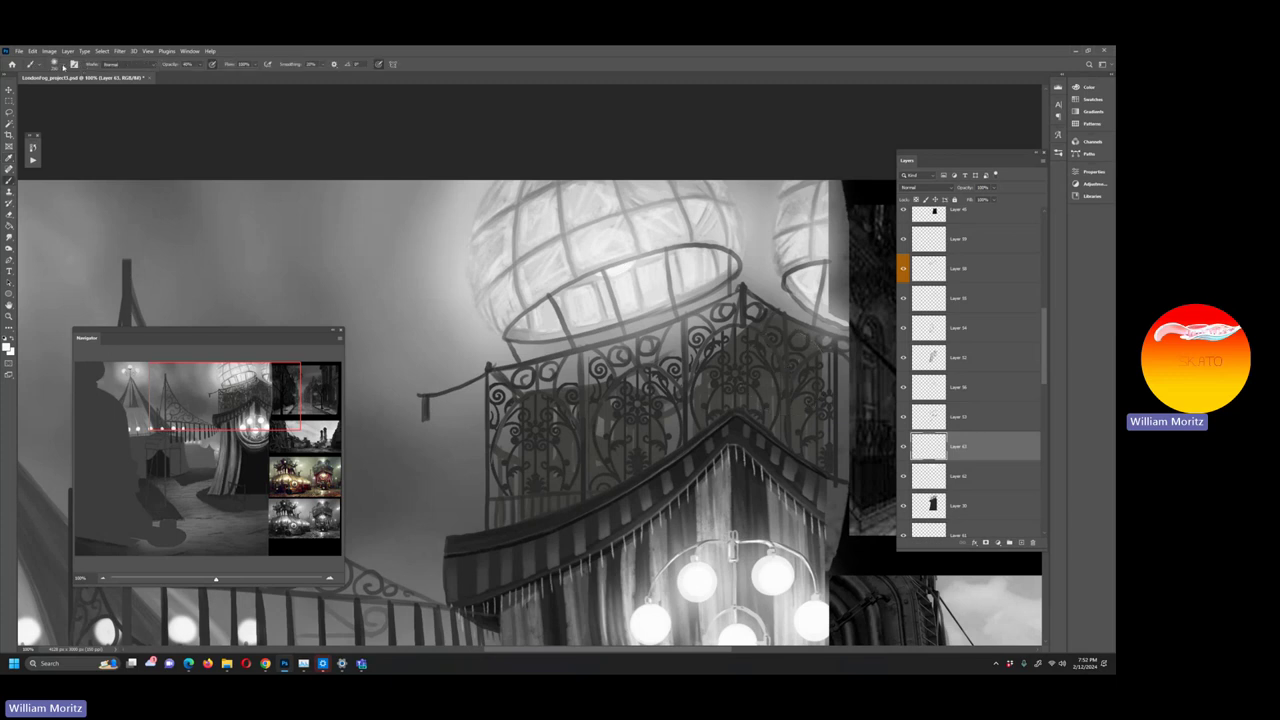
left_click(56, 64)
left_click(212, 124)
key("bracketleft")
key("bracketleft")
key("bracketleft")
key("bracketleft")
key("bracketleft")
key("bracketleft")
key("9")
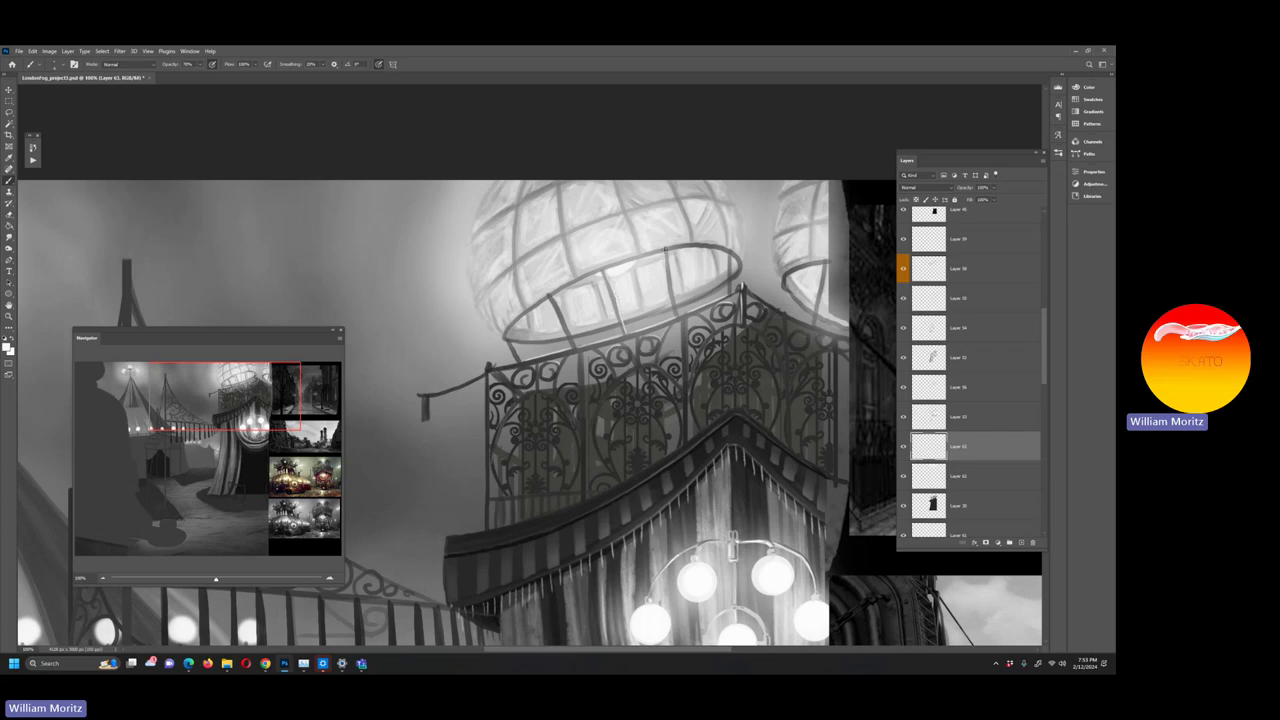
left_click_drag(665, 258, 673, 312)
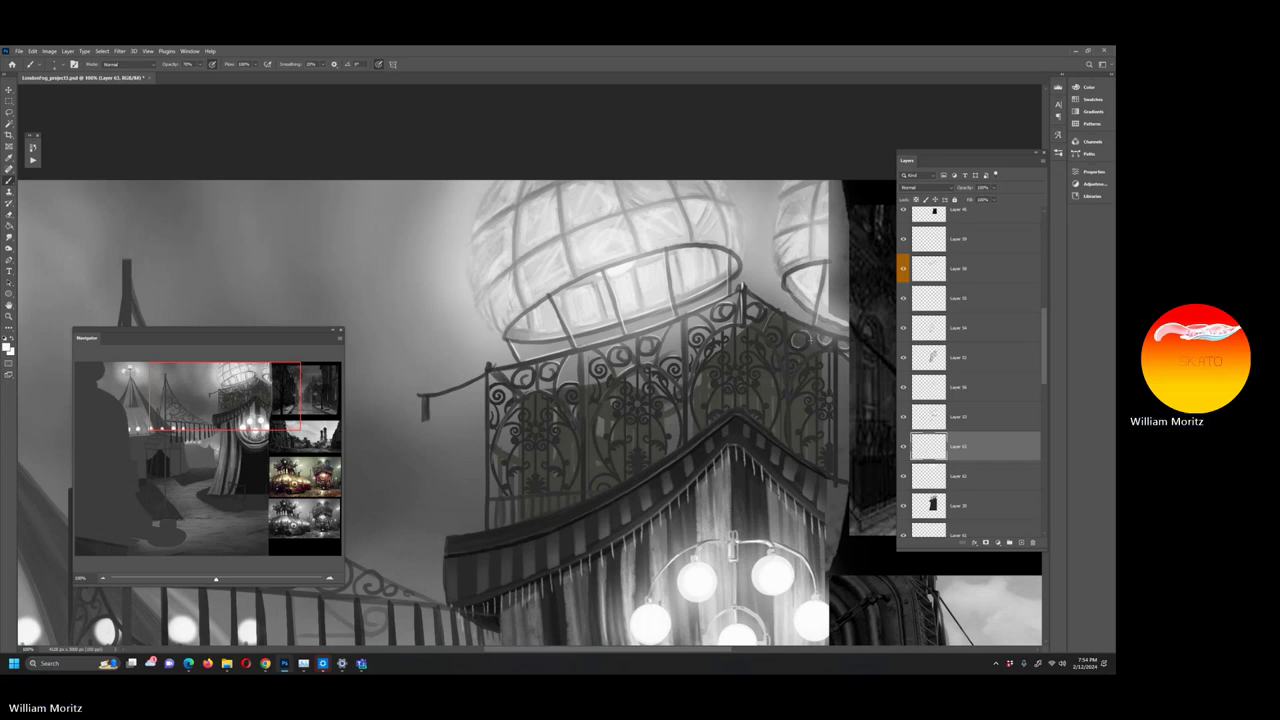
left_click(201, 66)
left_click(194, 109)
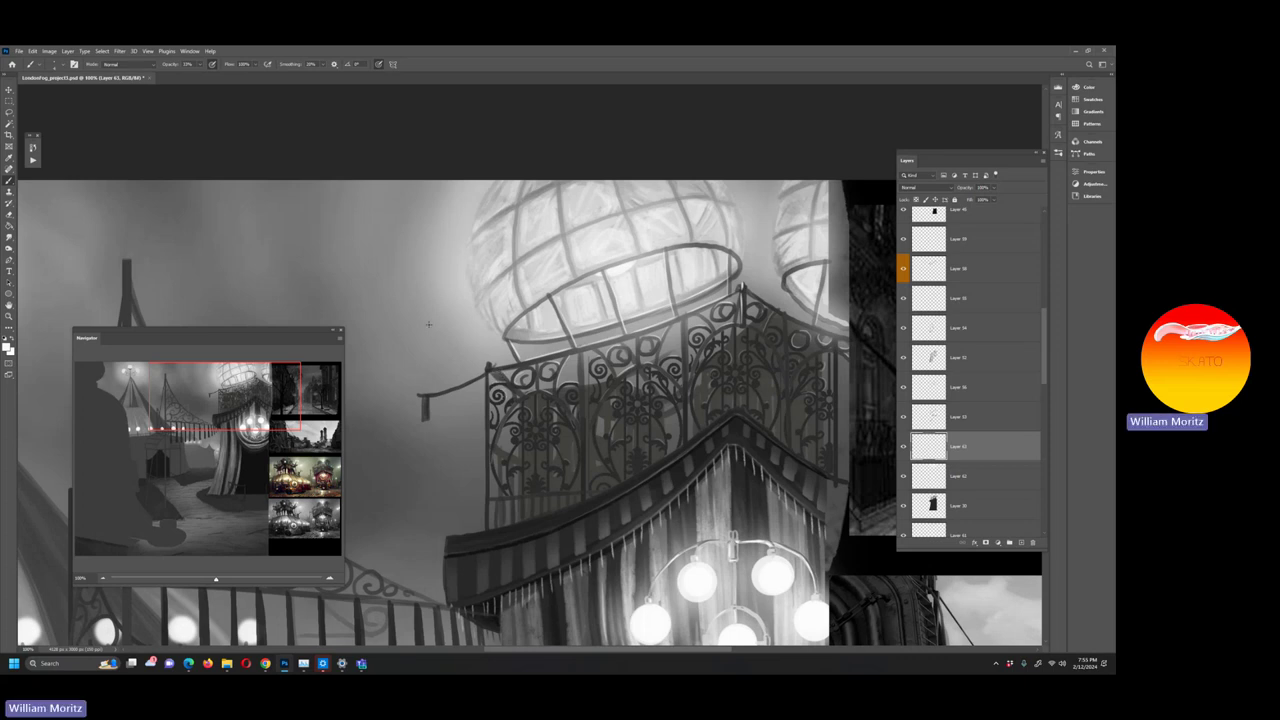
Compare the whole scene with and without the railing highlight layer
left_click_drag(215, 582, 202, 582)
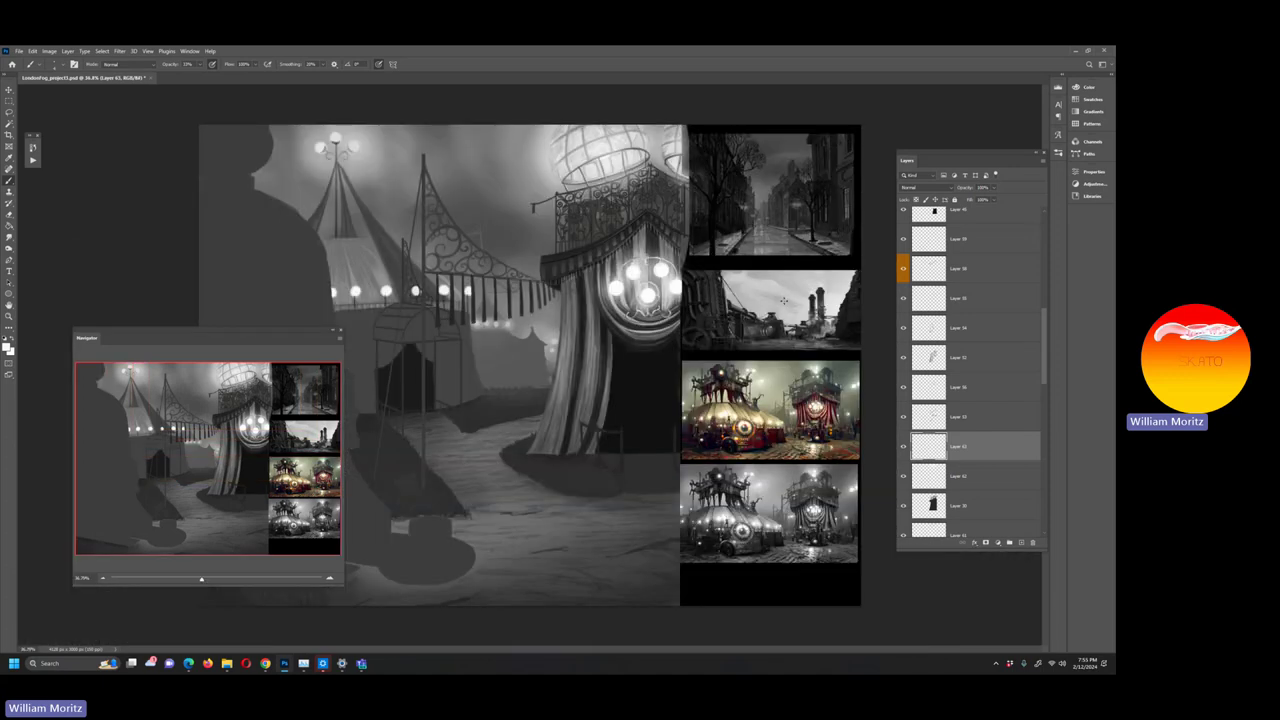
left_click(903, 447)
left_click(903, 447)
left_click(903, 447)
left_click(903, 448)
left_click(903, 448)
left_click(903, 448)
left_click(903, 448)
key("z")
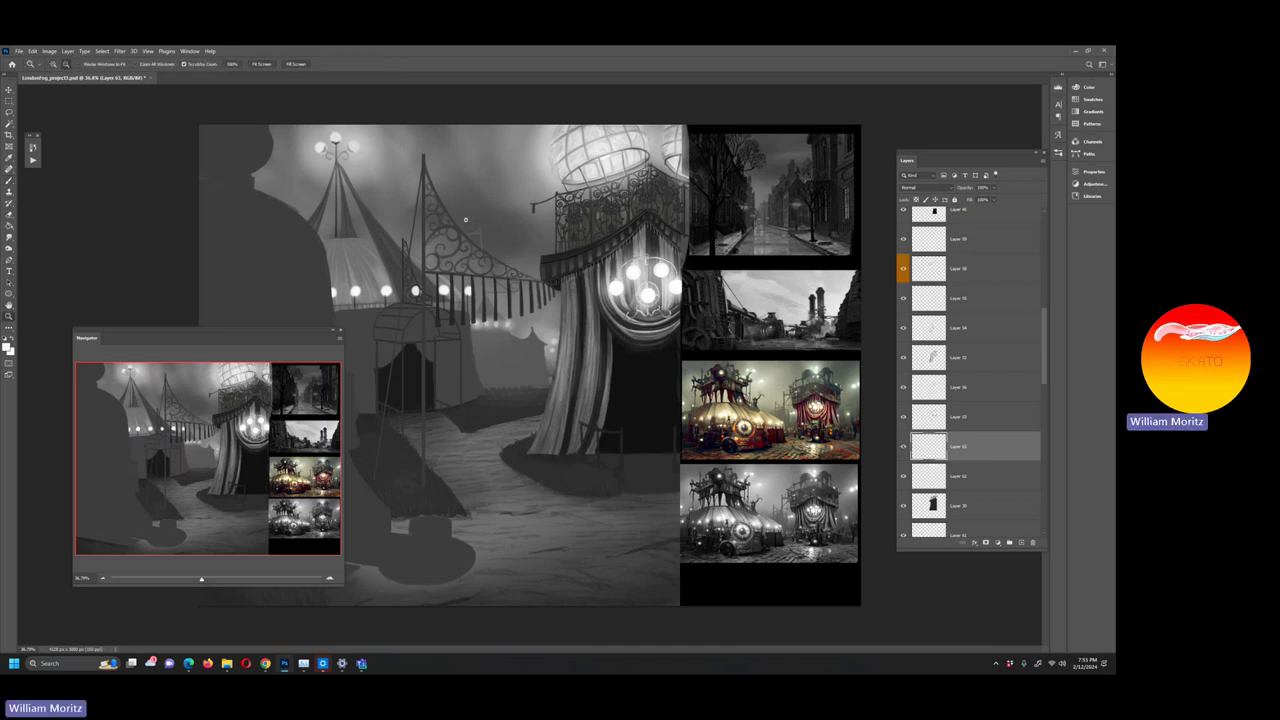
left_click(450, 213, "alt")
left_click_drag(236, 331, 208, 349)
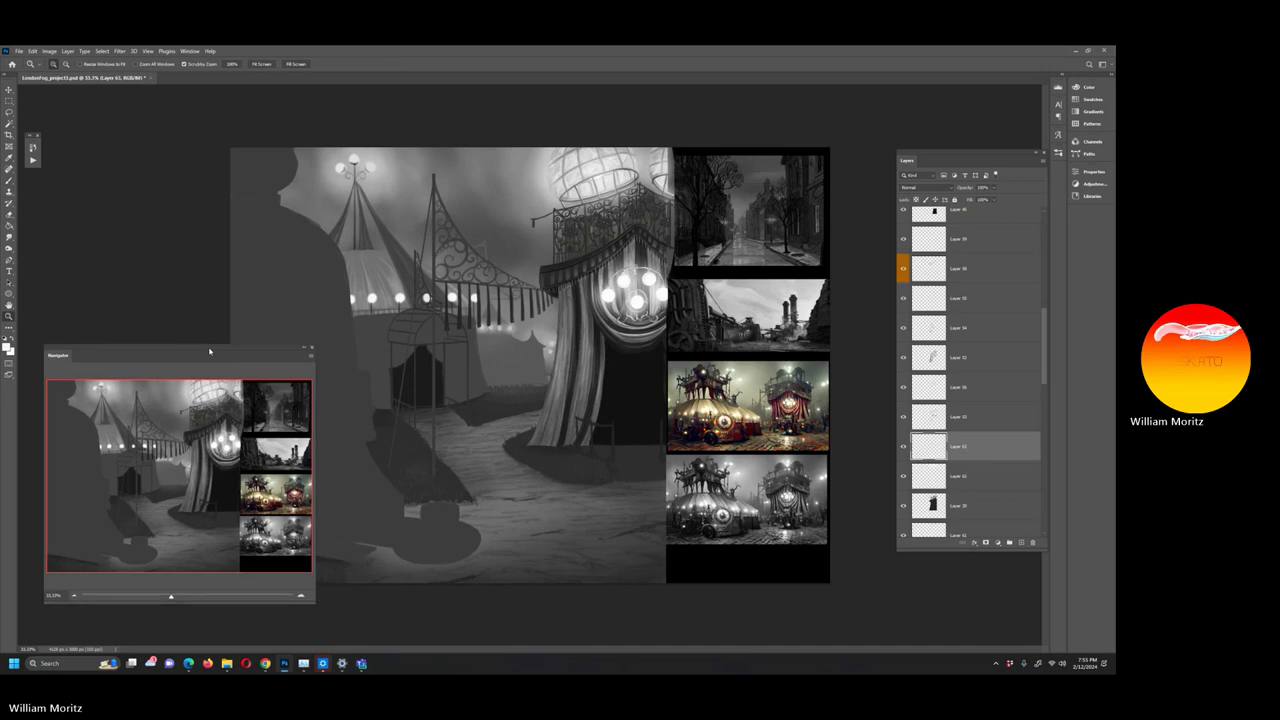
left_click(166, 597)
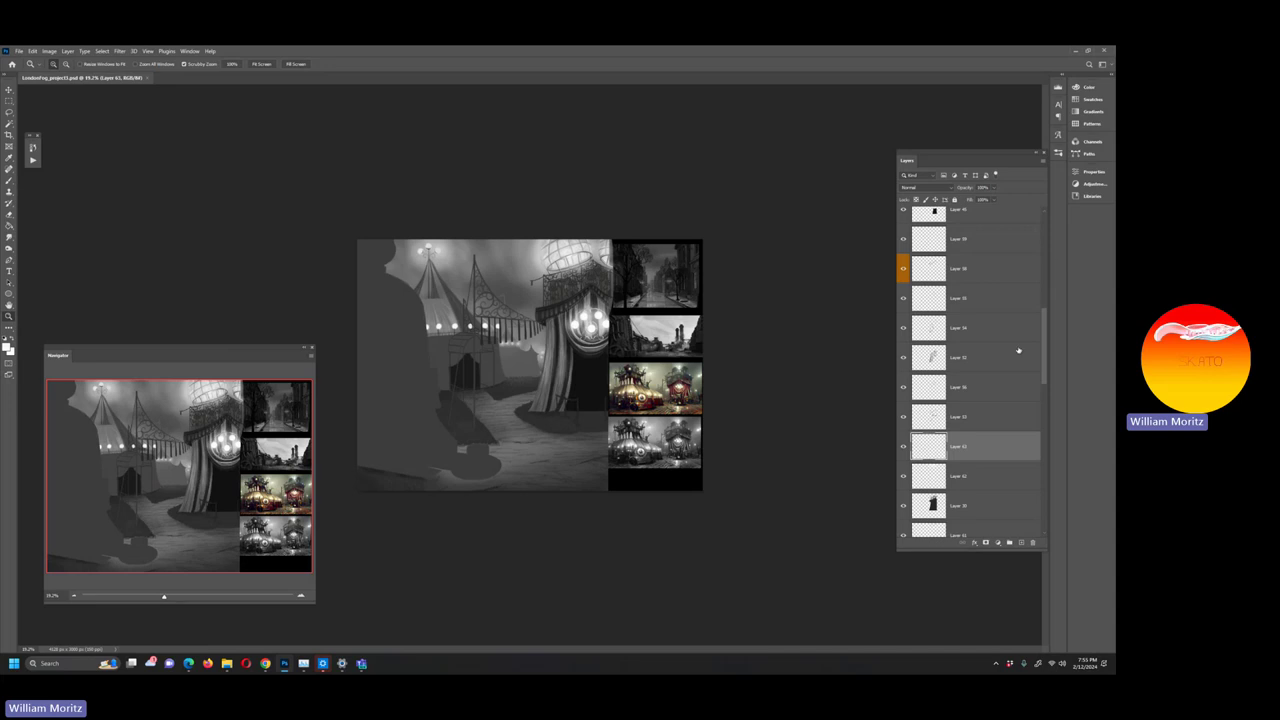
Raise the opacity of the SKETCH layer to bring out the red line drawing over the scene
scroll(1018, 350, "up", 10)
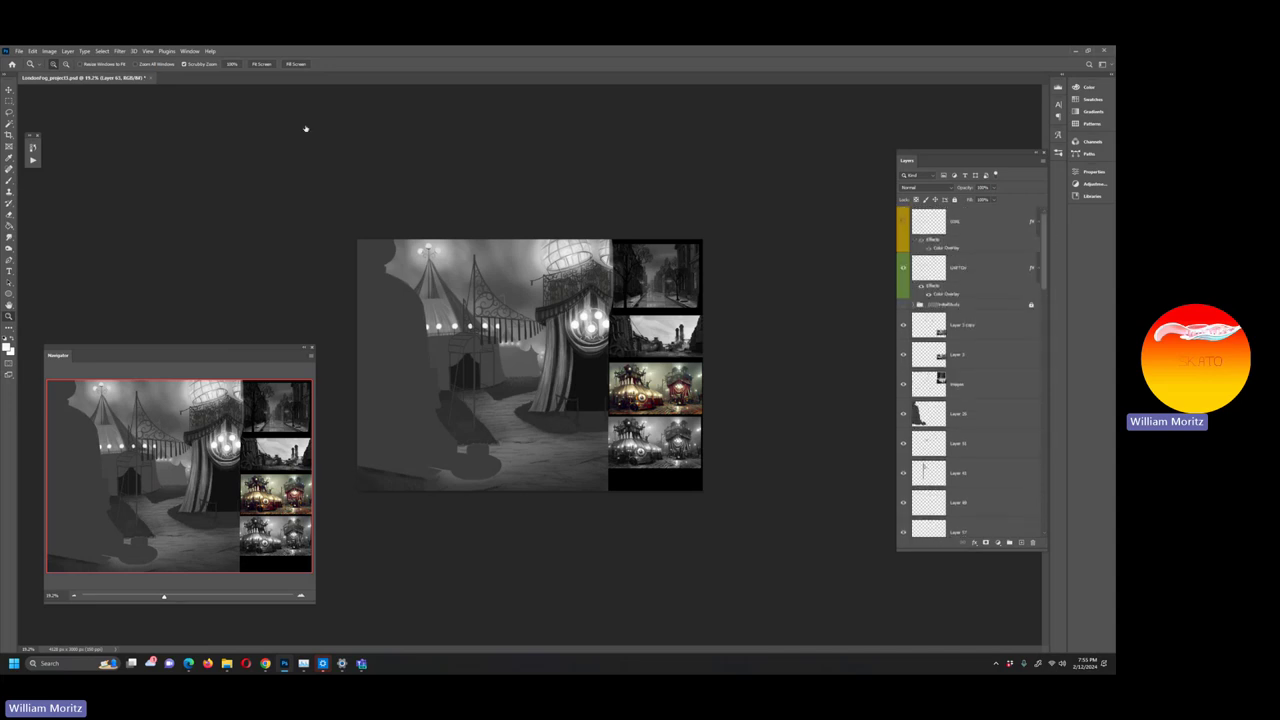
left_click(983, 270)
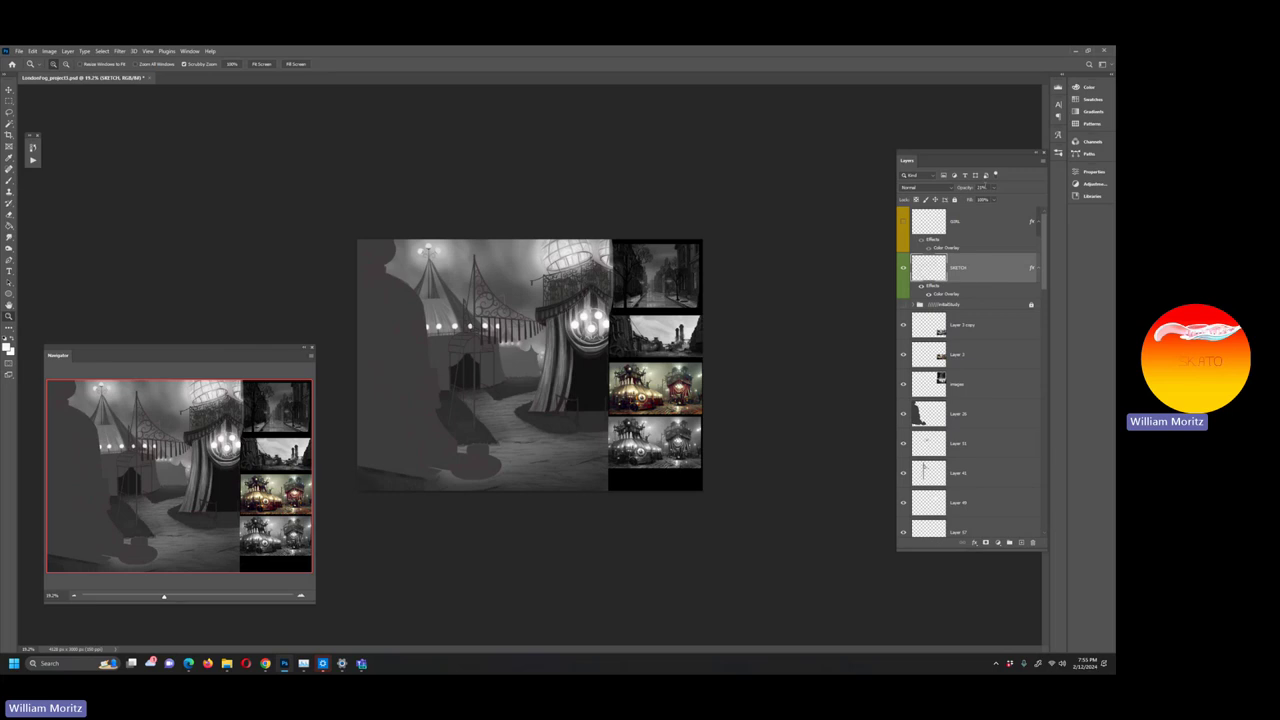
left_click_drag(992, 187, 1035, 205)
key("ctrl+plus")
key("ctrl+plus")
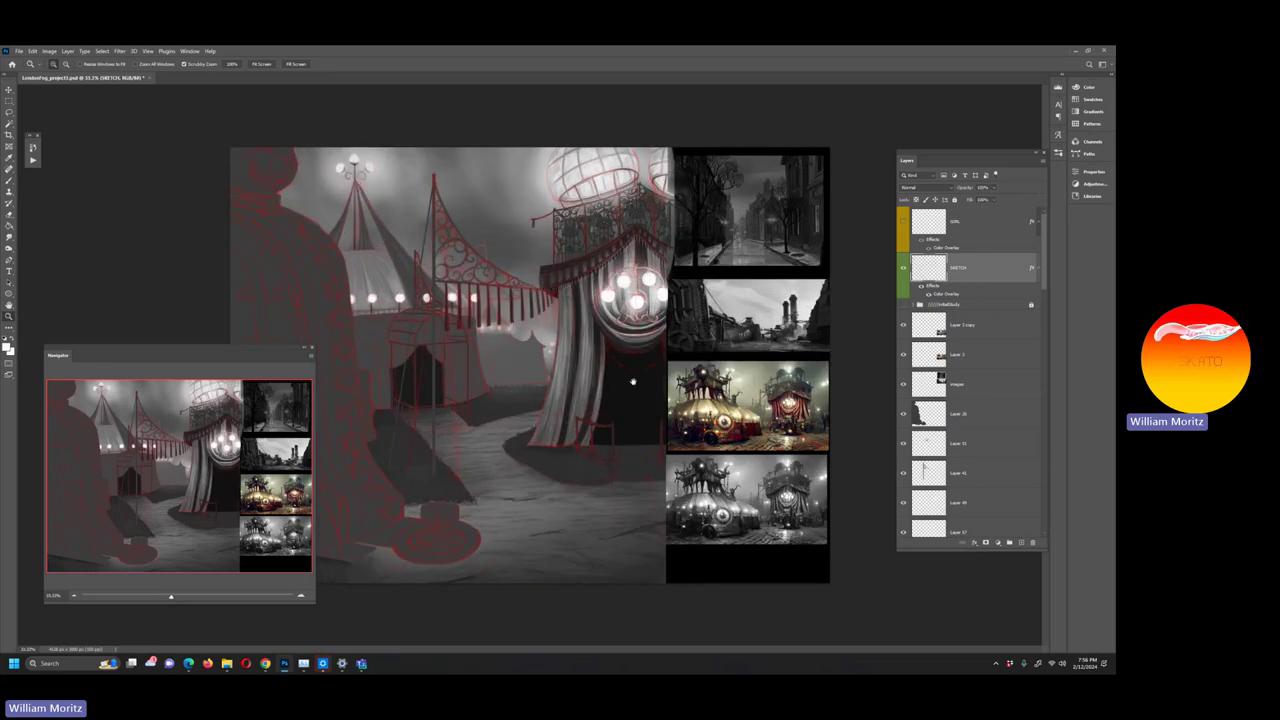
Load the outline of the large foreground silhouette layer as a selection and add a new layer directly above it
left_click_drag(226, 352, 750, 316)
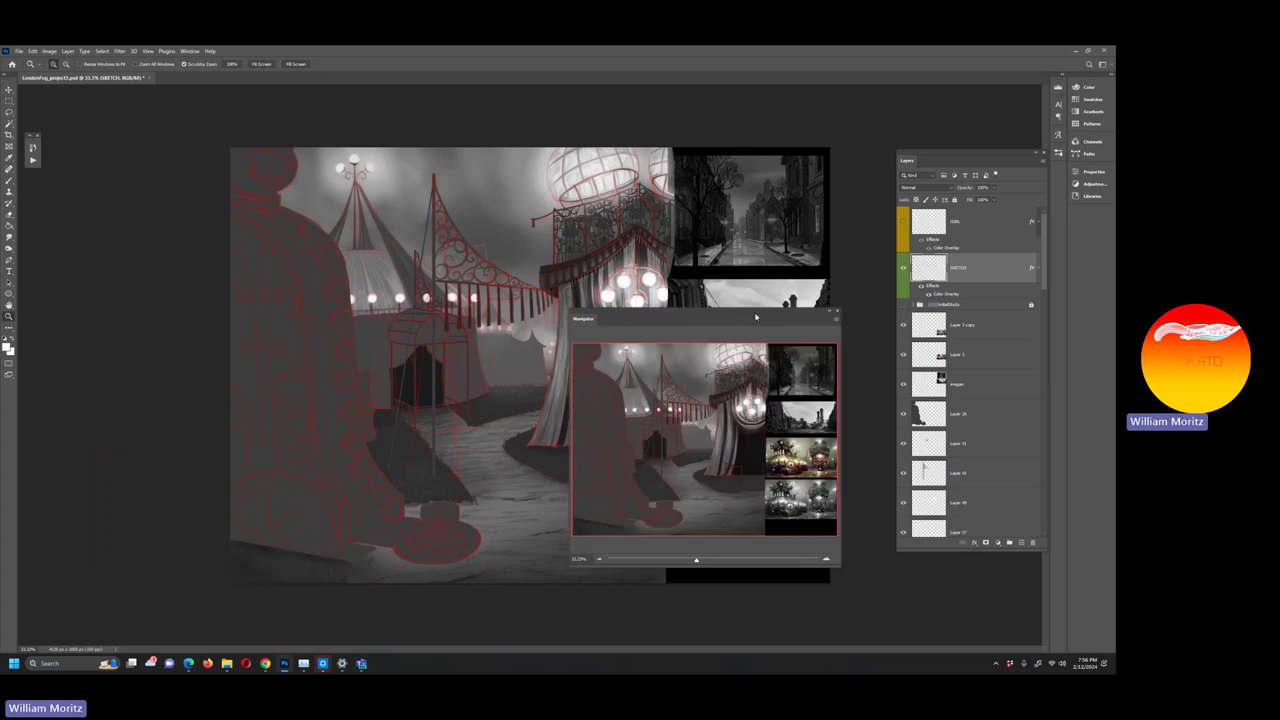
left_click(309, 331)
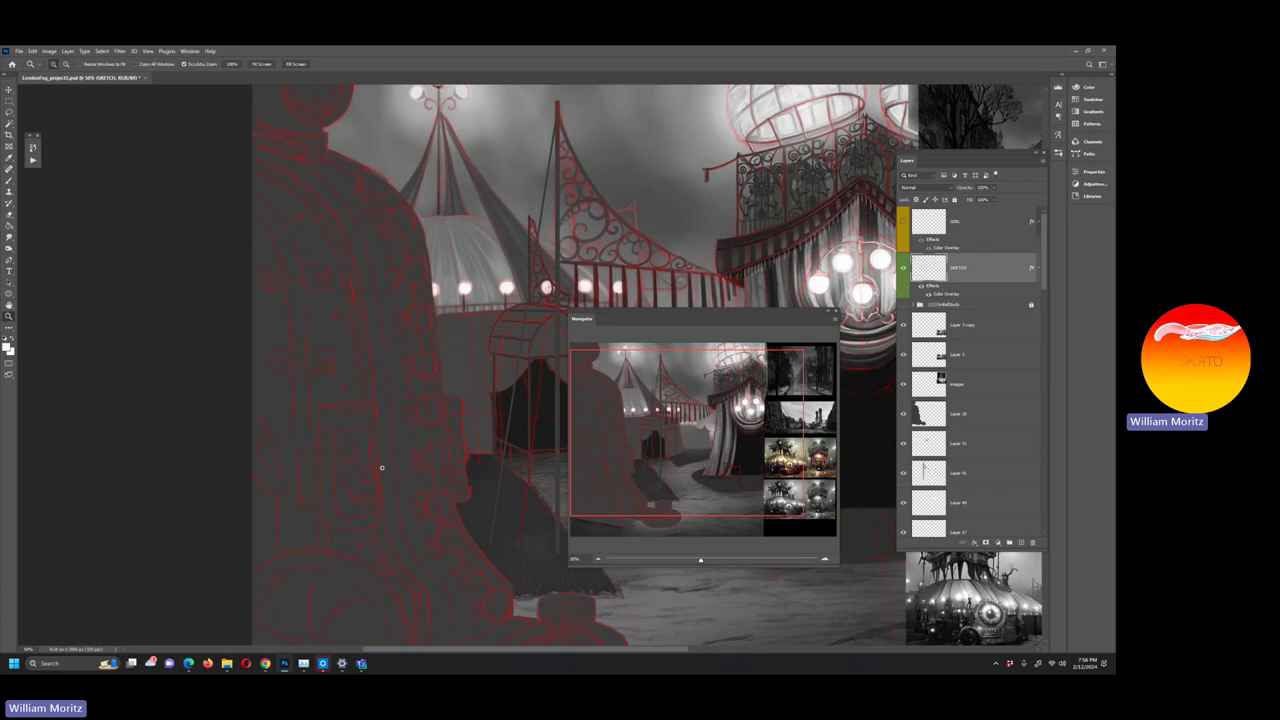
key("b")
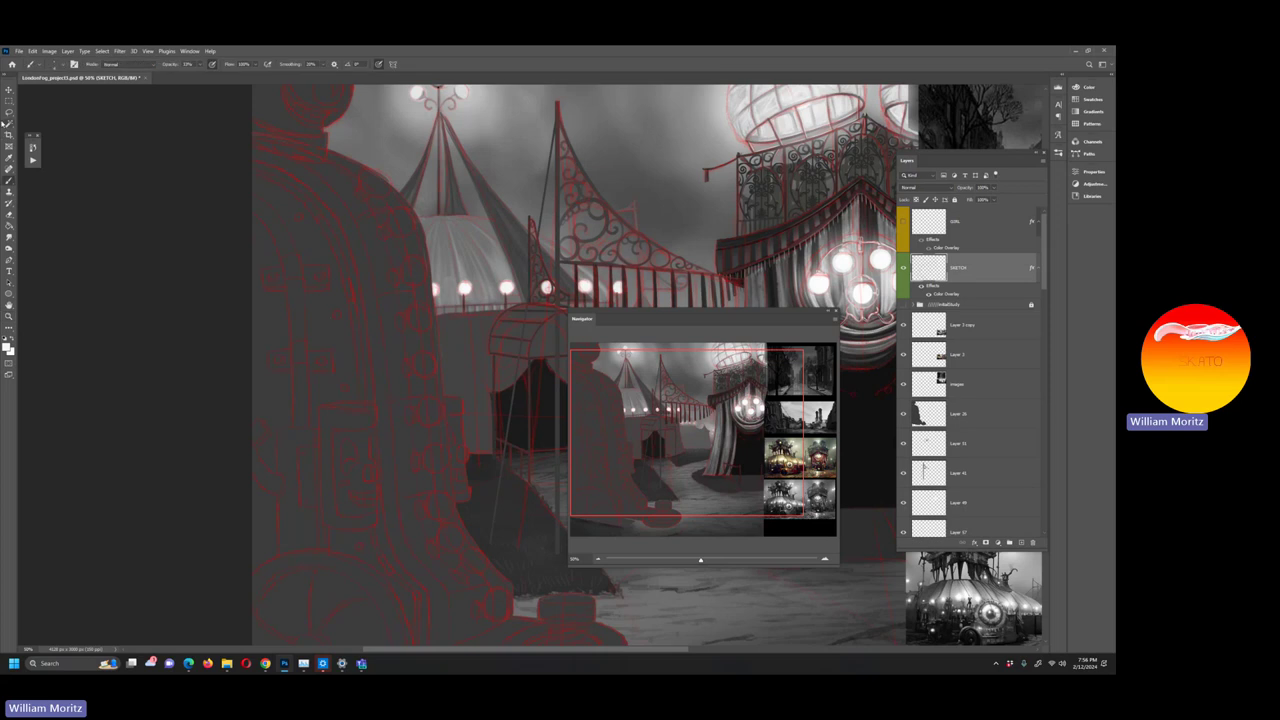
scroll(389, 322, "down", 3)
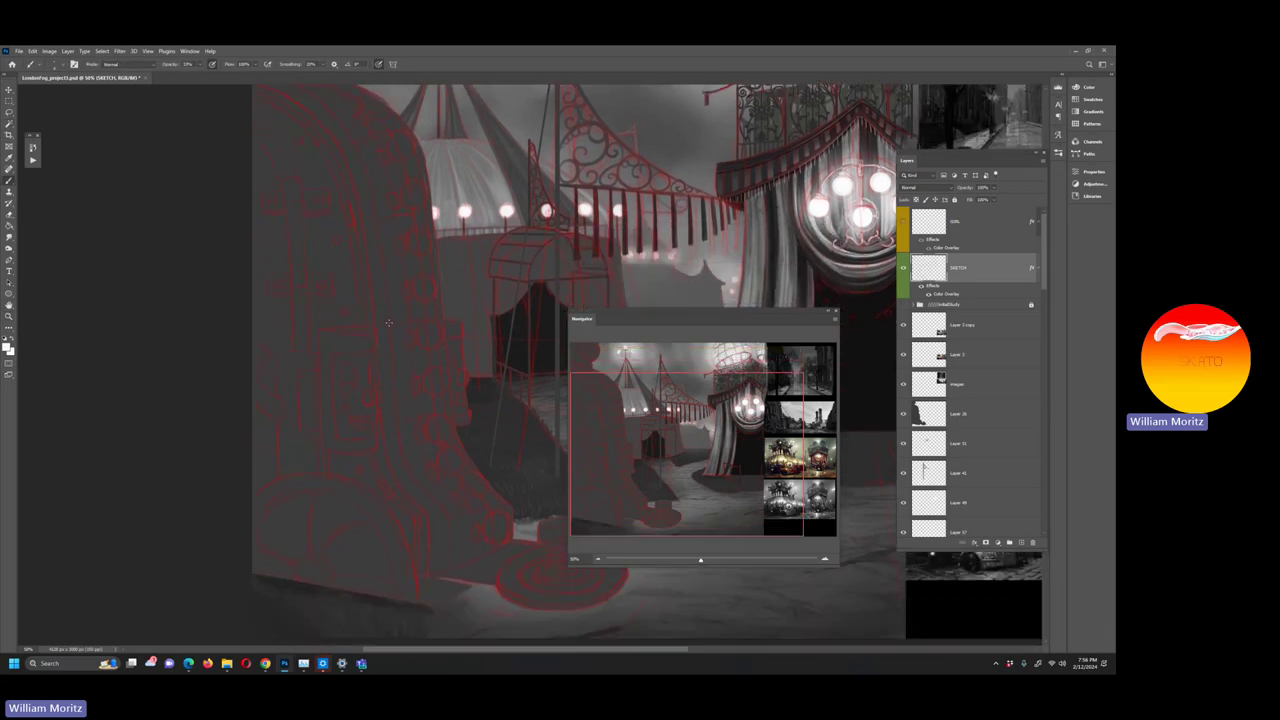
left_click(922, 414)
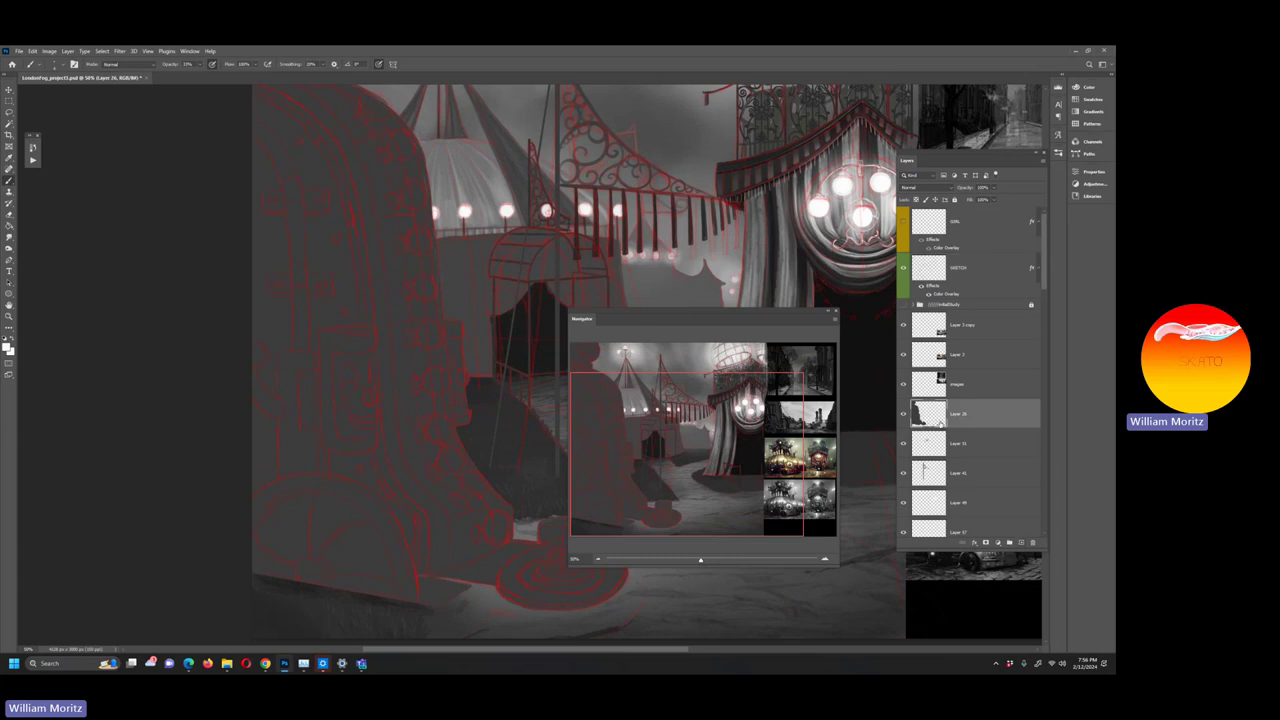
left_click(934, 426, "ctrl")
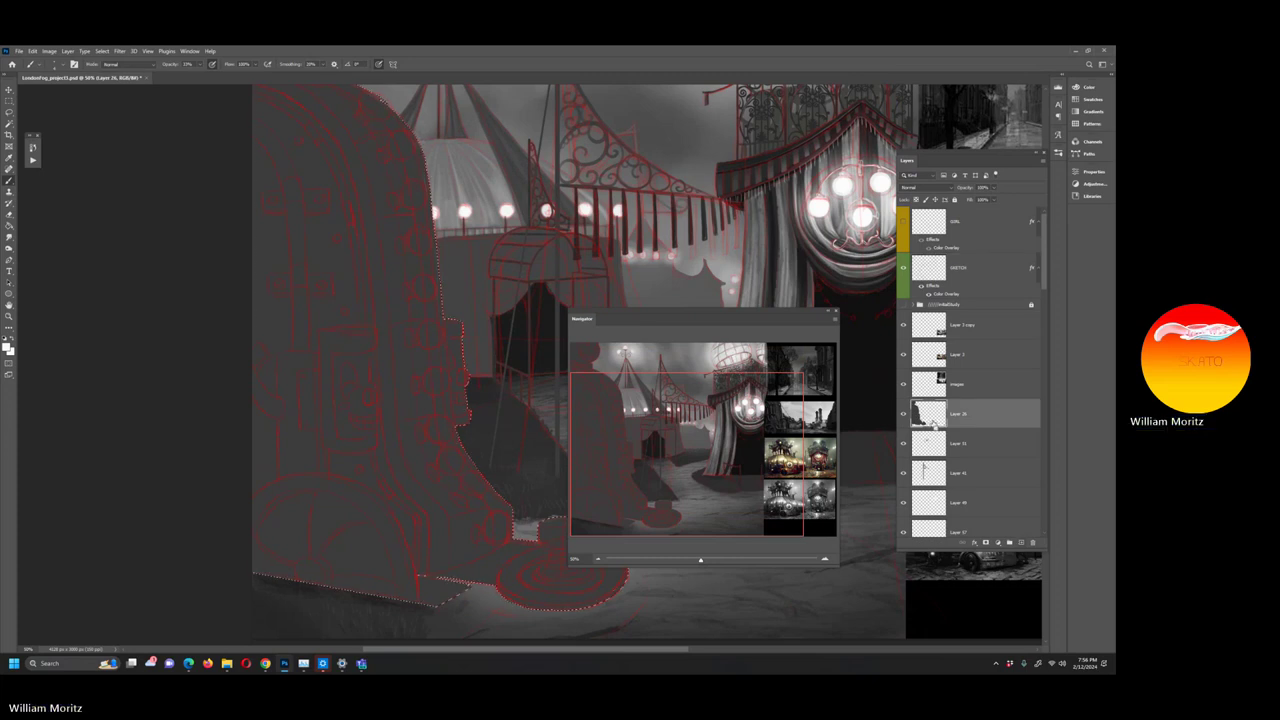
left_click(1020, 543)
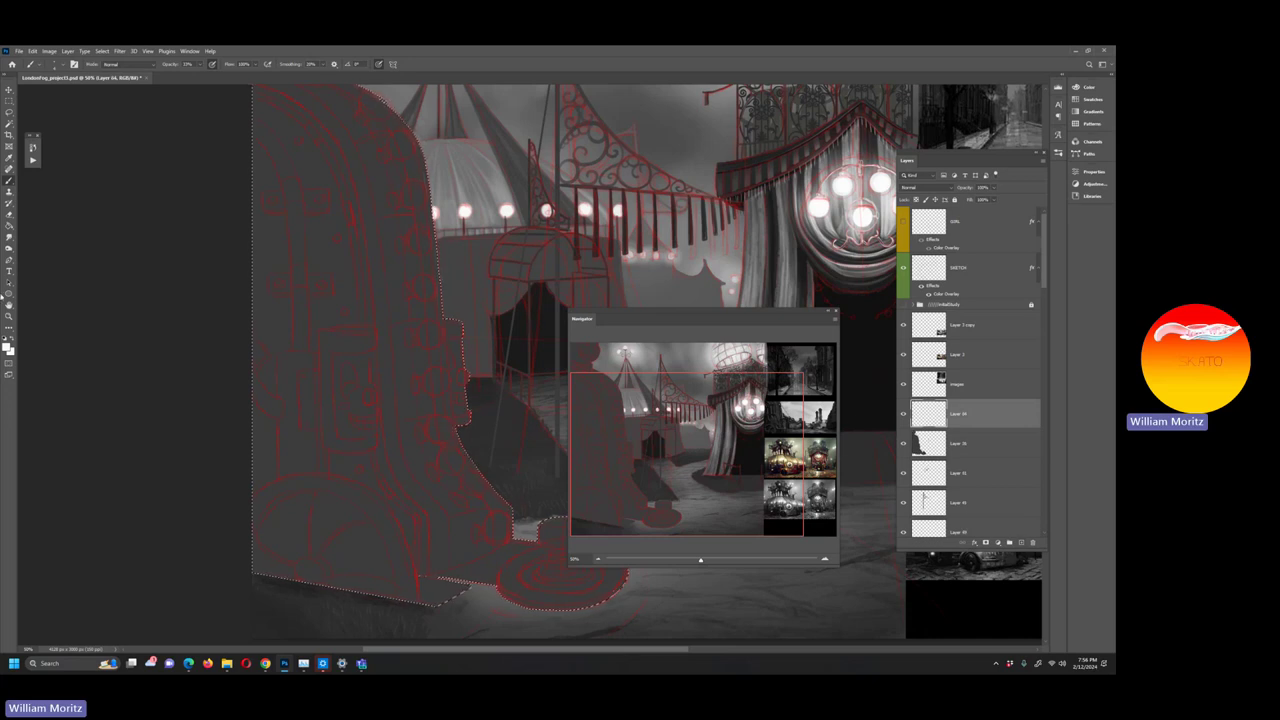
mouse_move(737, 338)
left_mouse_down()
mouse_move(644, 330)
mouse_move(217, 380)
mouse_move(240, 270)
mouse_move(238, 283)
left_mouse_up()
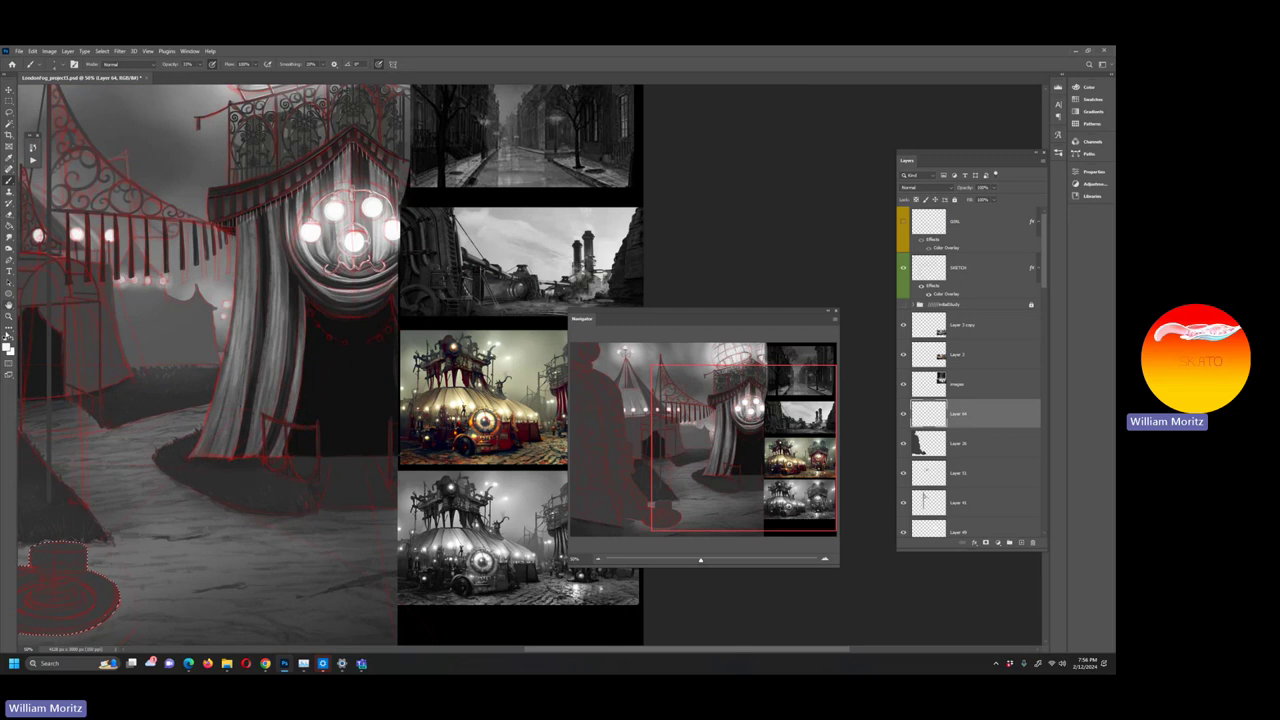
Inspect the industrial machinery reference up close and set the foreground colour to a light grey with RGB 186
key("z")
left_click(472, 256)
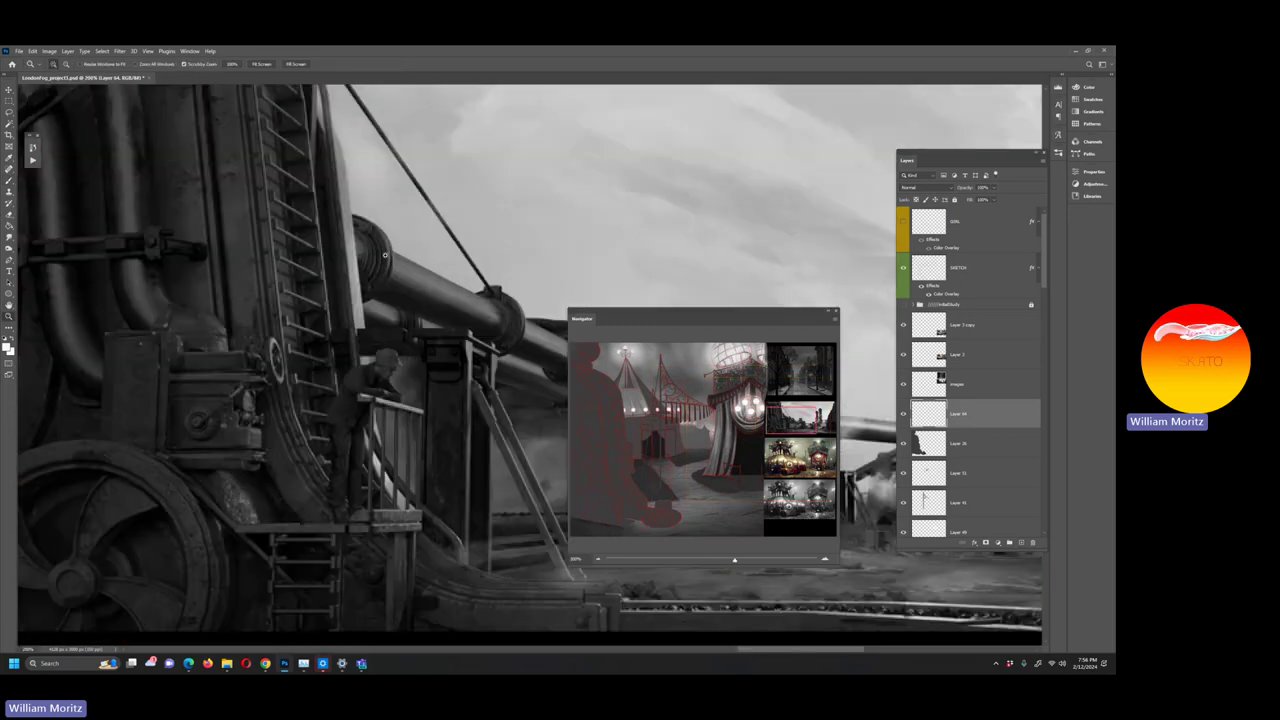
scroll(366, 346, "up", 1)
key("i")
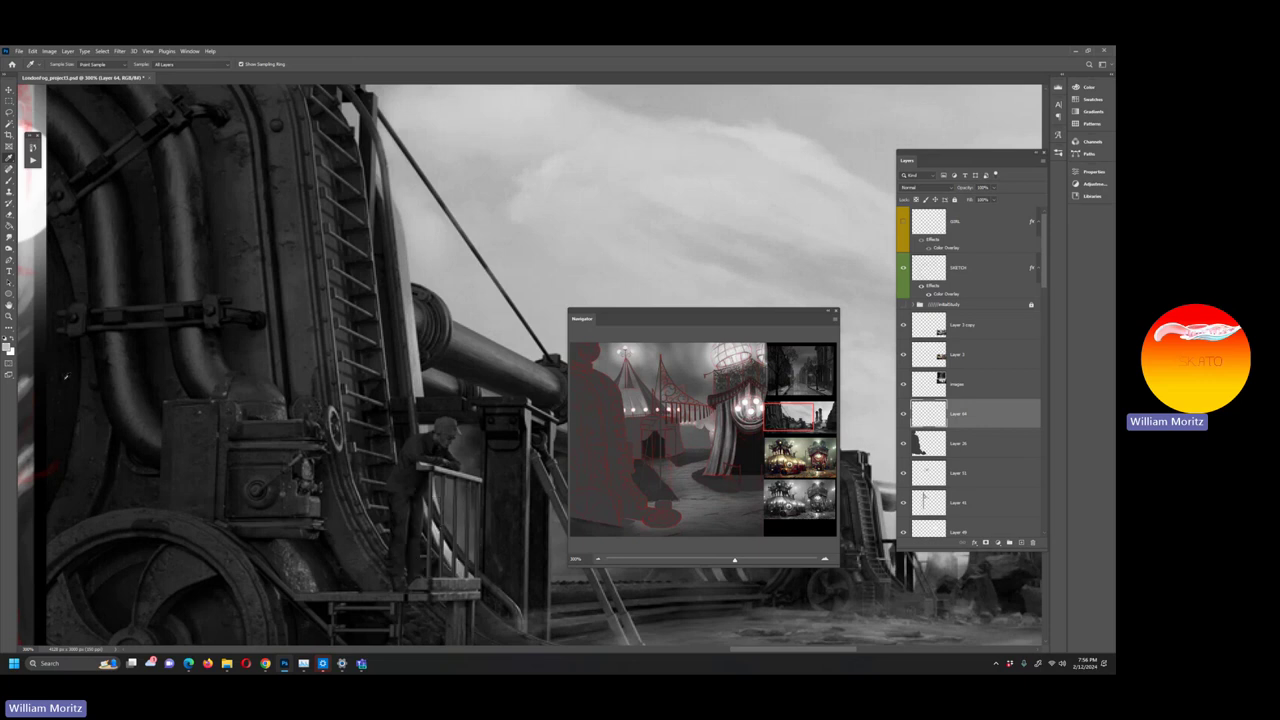
left_click(7, 346)
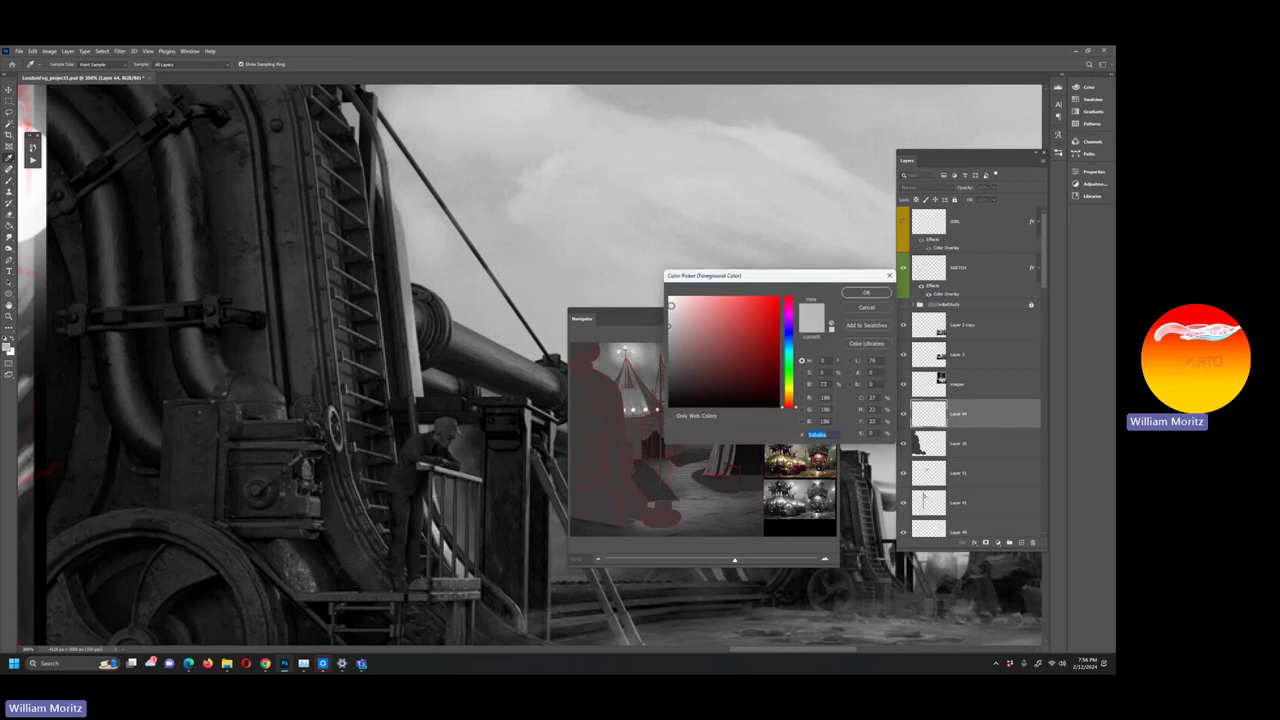
left_click(866, 292)
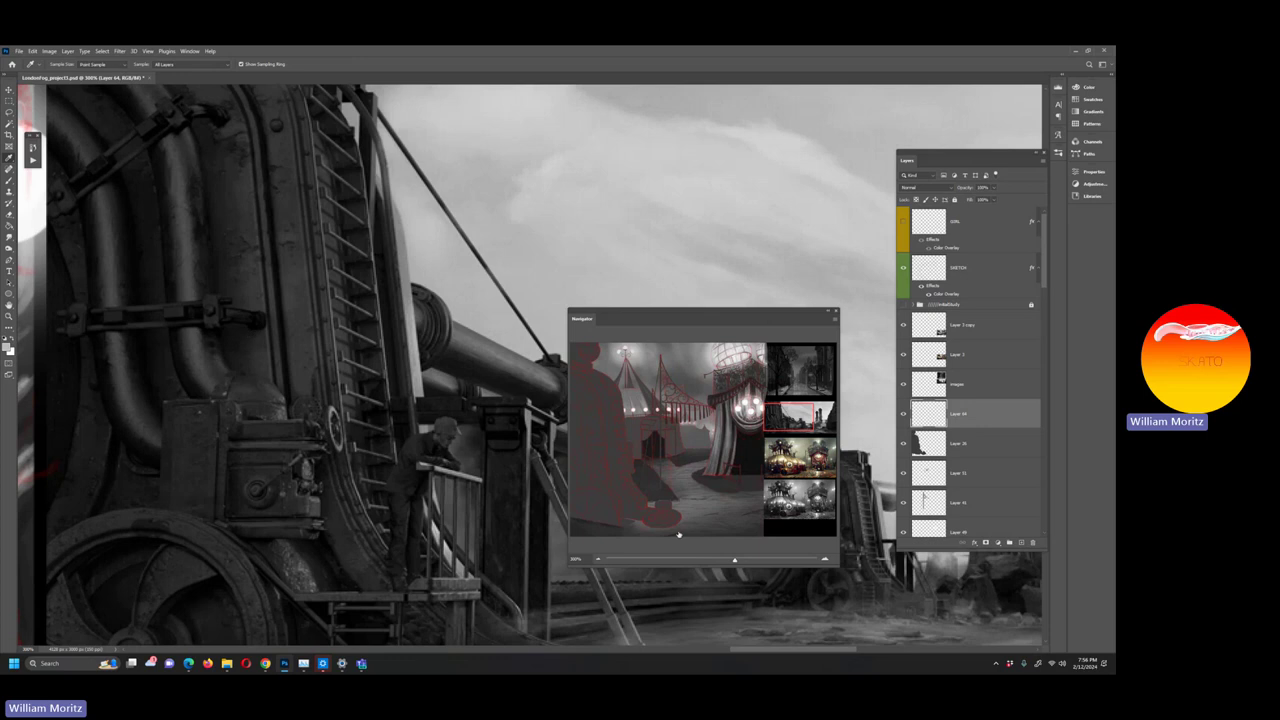
left_click_drag(720, 557, 698, 562)
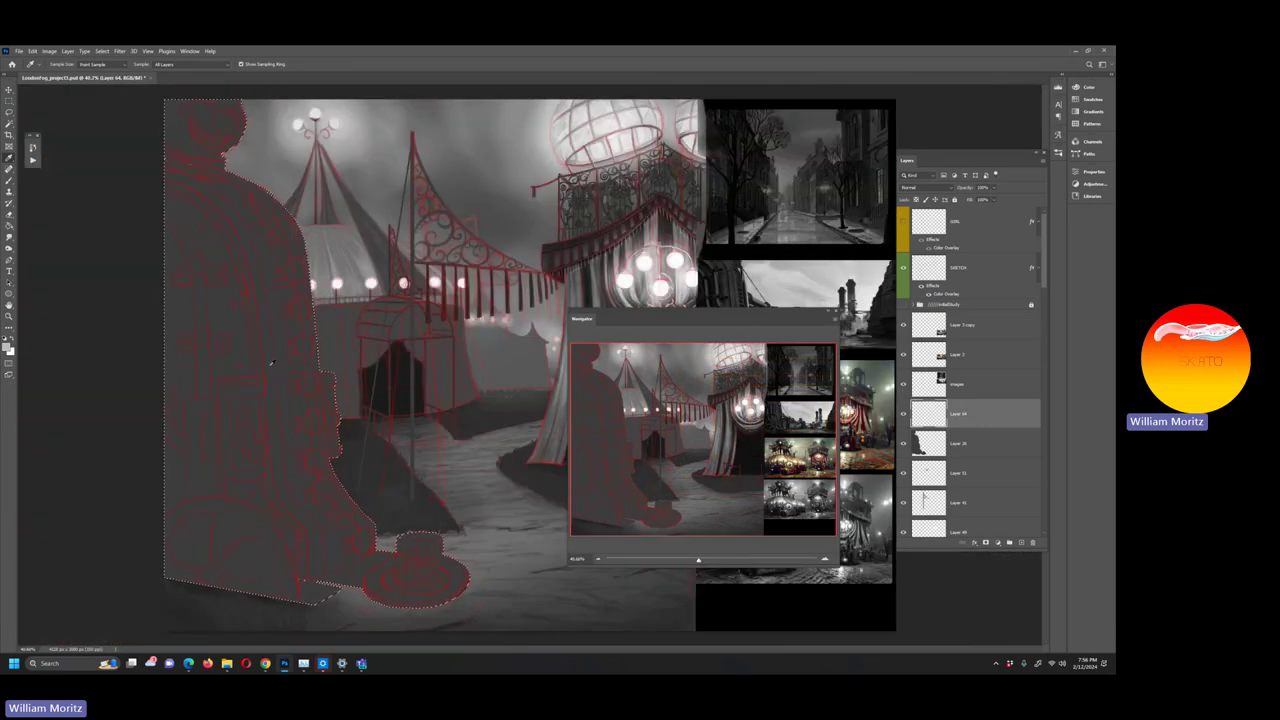
Choose a hard round brush from the General Brushes presets and clear the selection around the foreground silhouette
key("b")
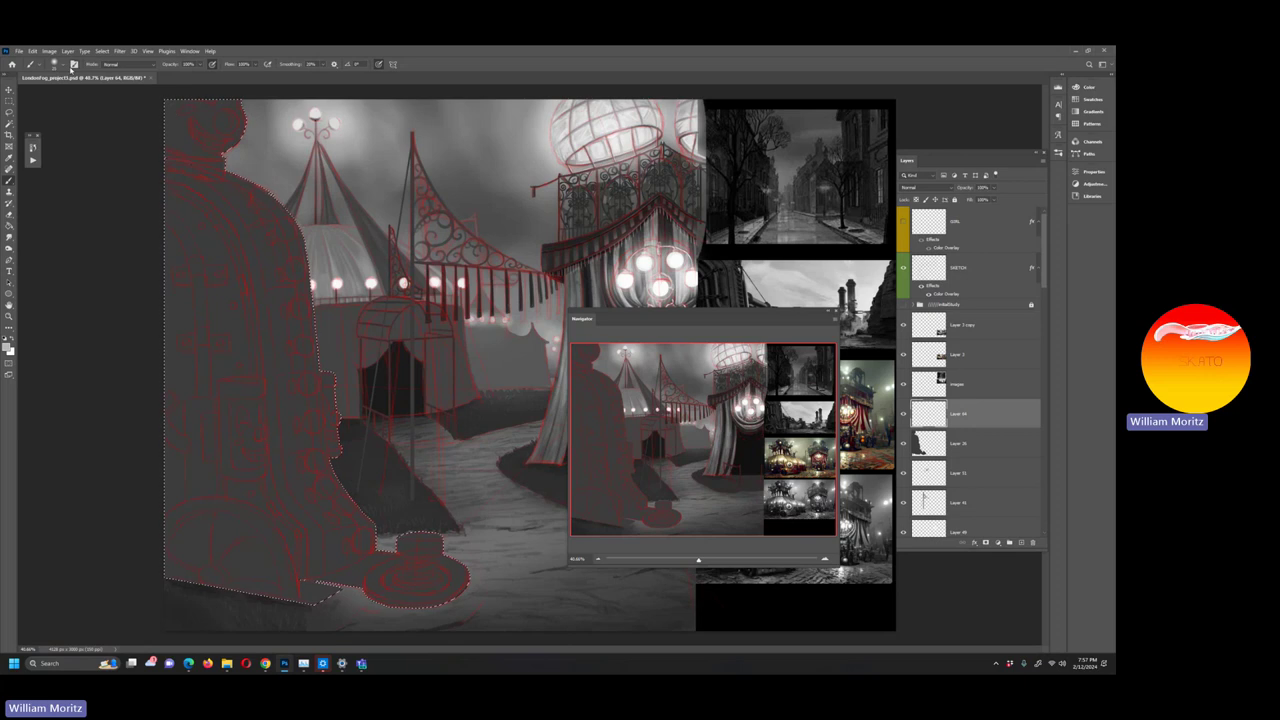
left_click(62, 66)
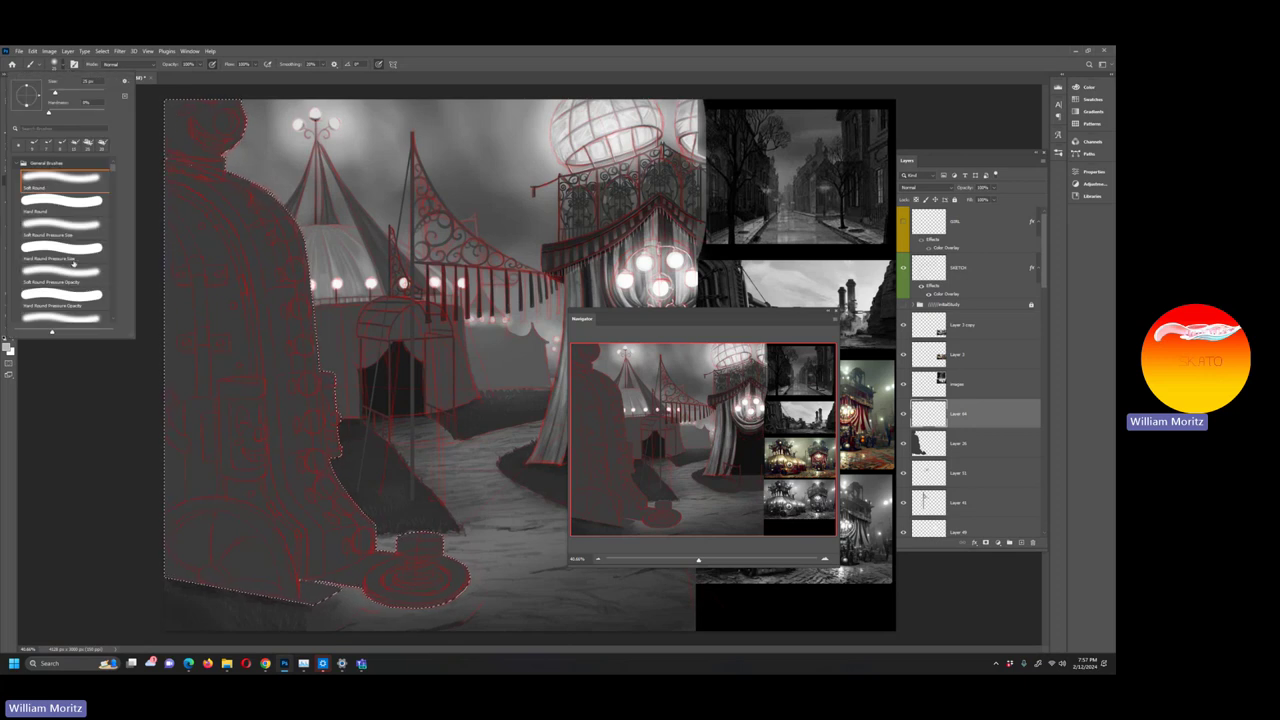
scroll(74, 263, "down", 10)
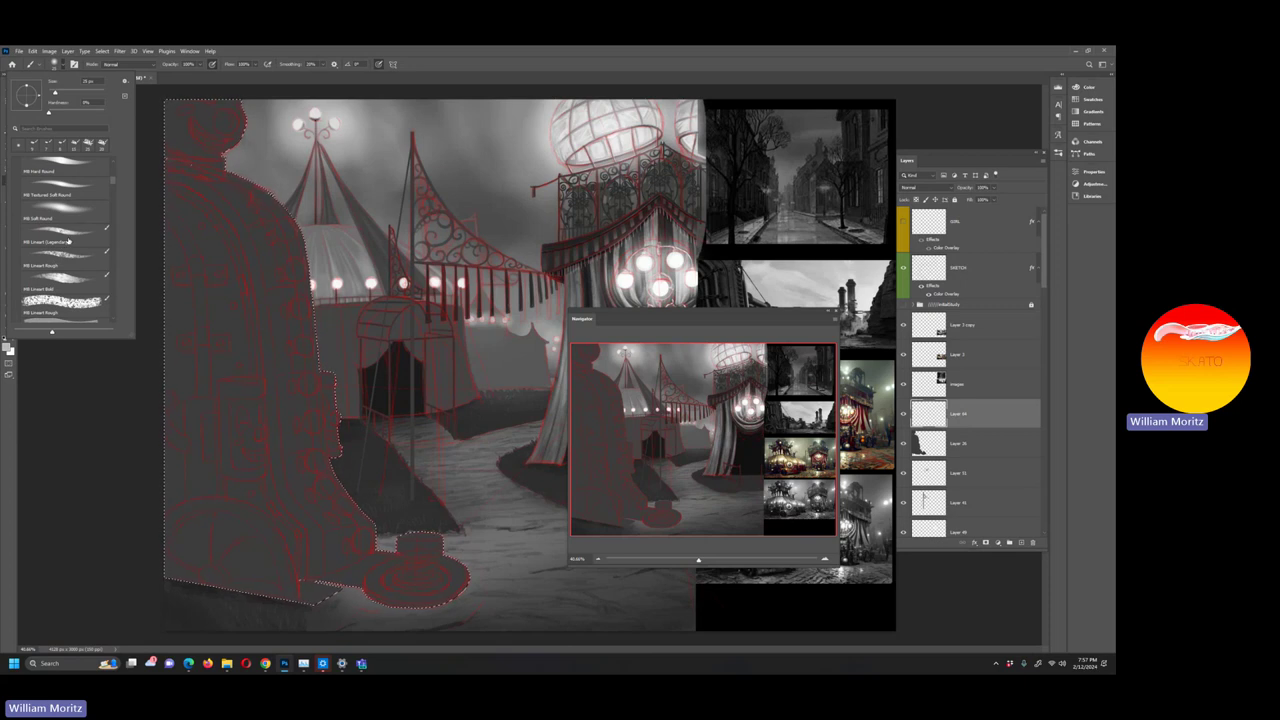
scroll(60, 225, "up", 3)
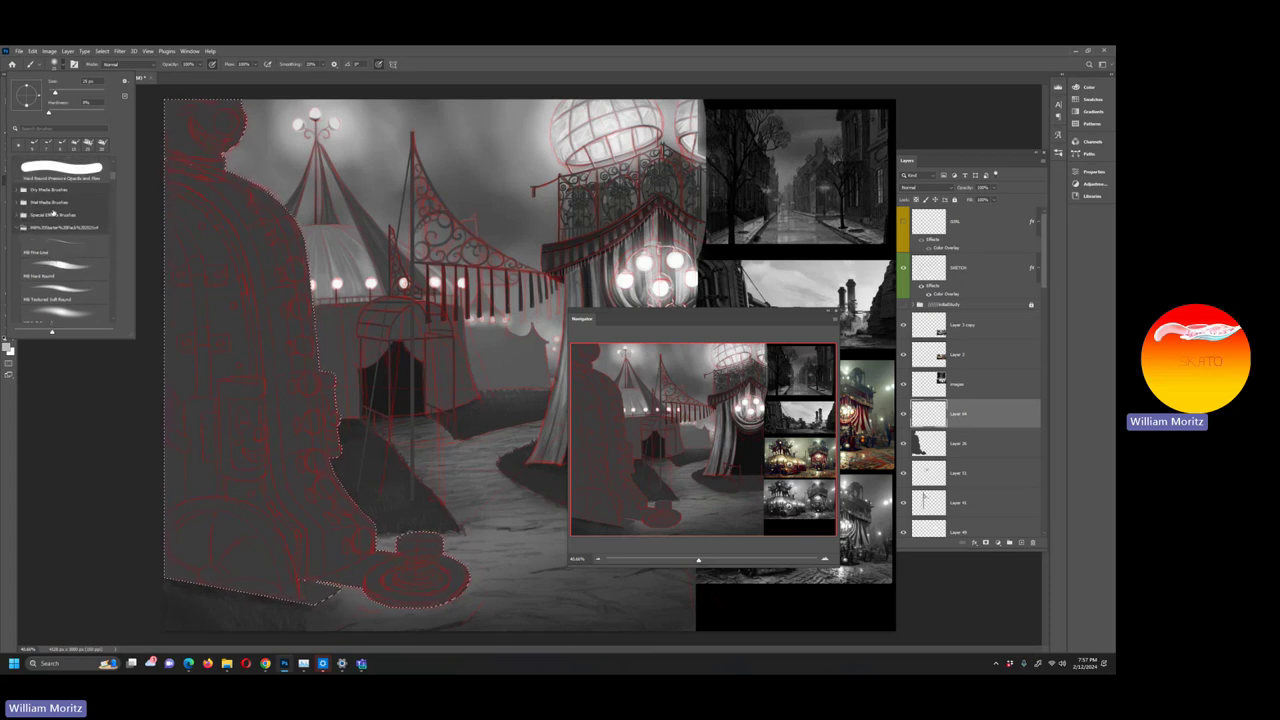
scroll(53, 212, "up", 2)
scroll(53, 212, "up", 5)
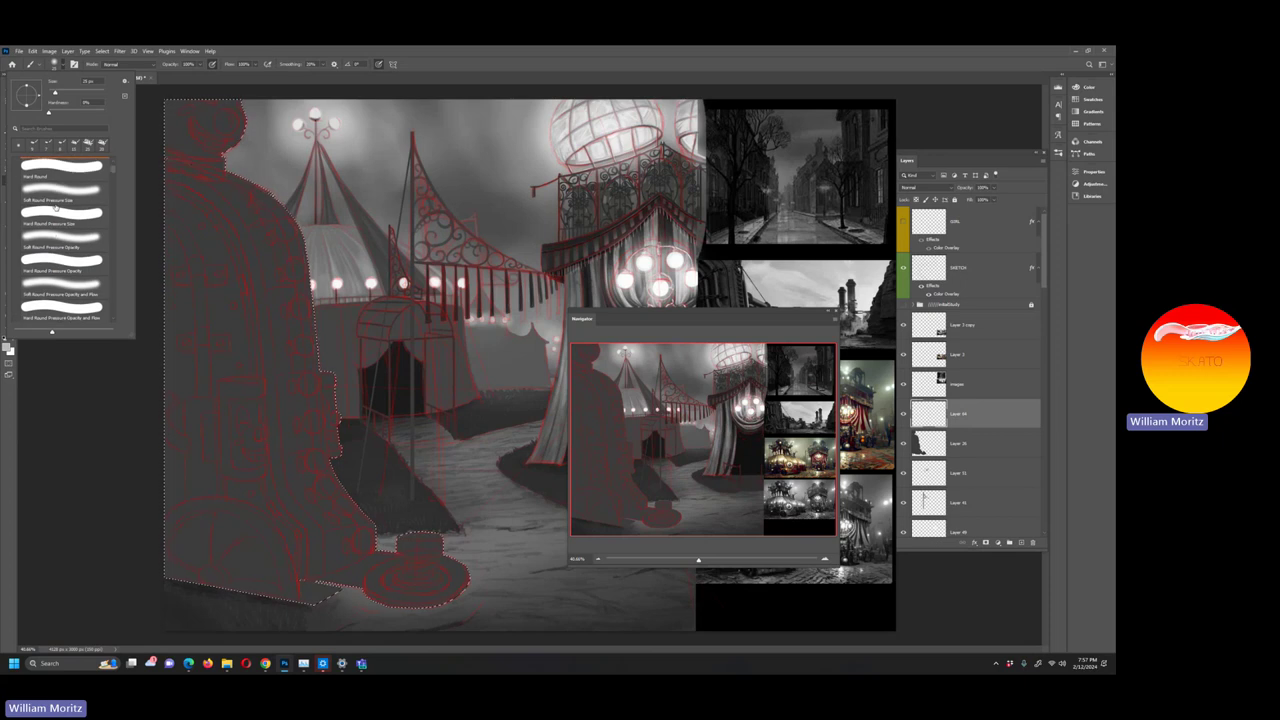
left_click(60, 201)
left_click(73, 434)
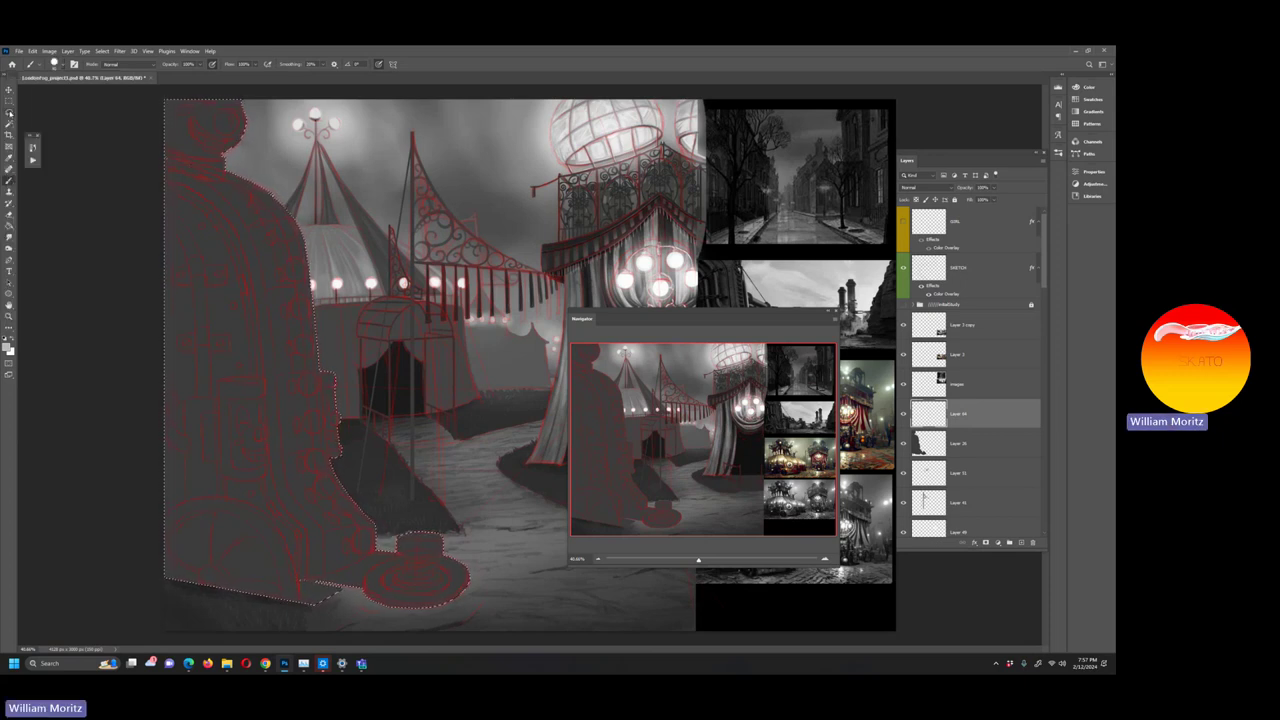
left_click(10, 113)
key("ctrl+d")
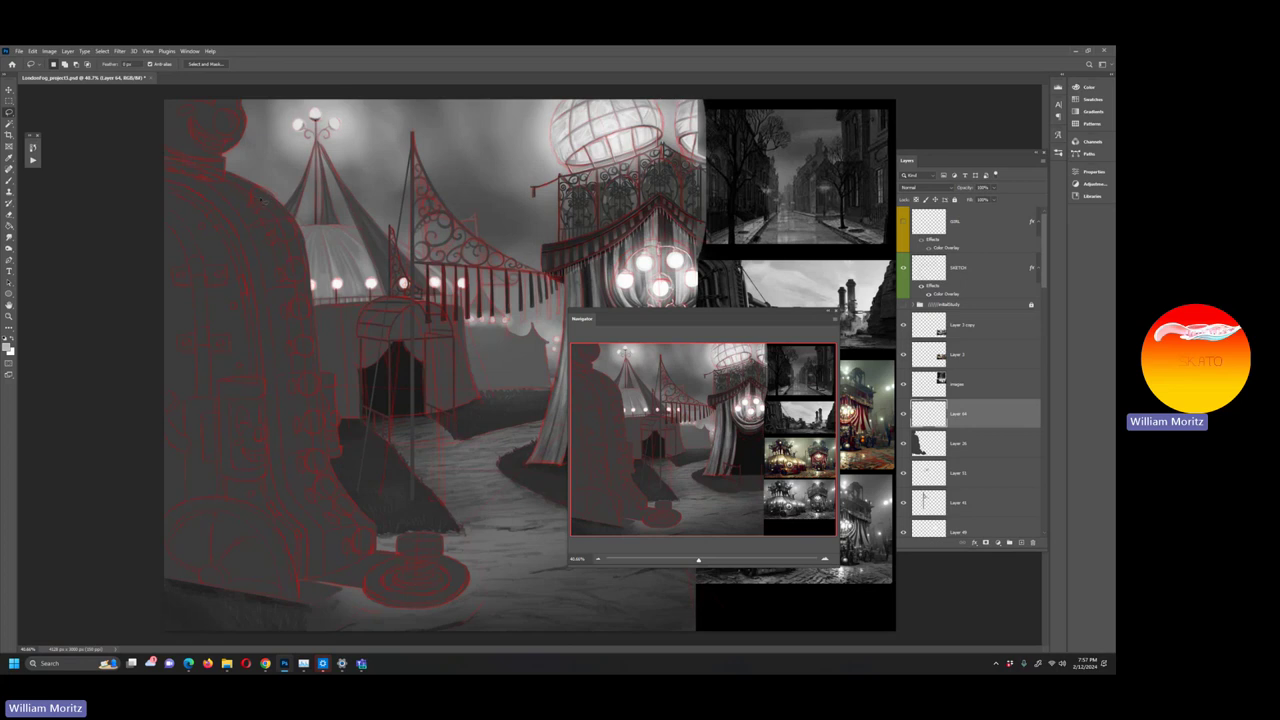
key("b")
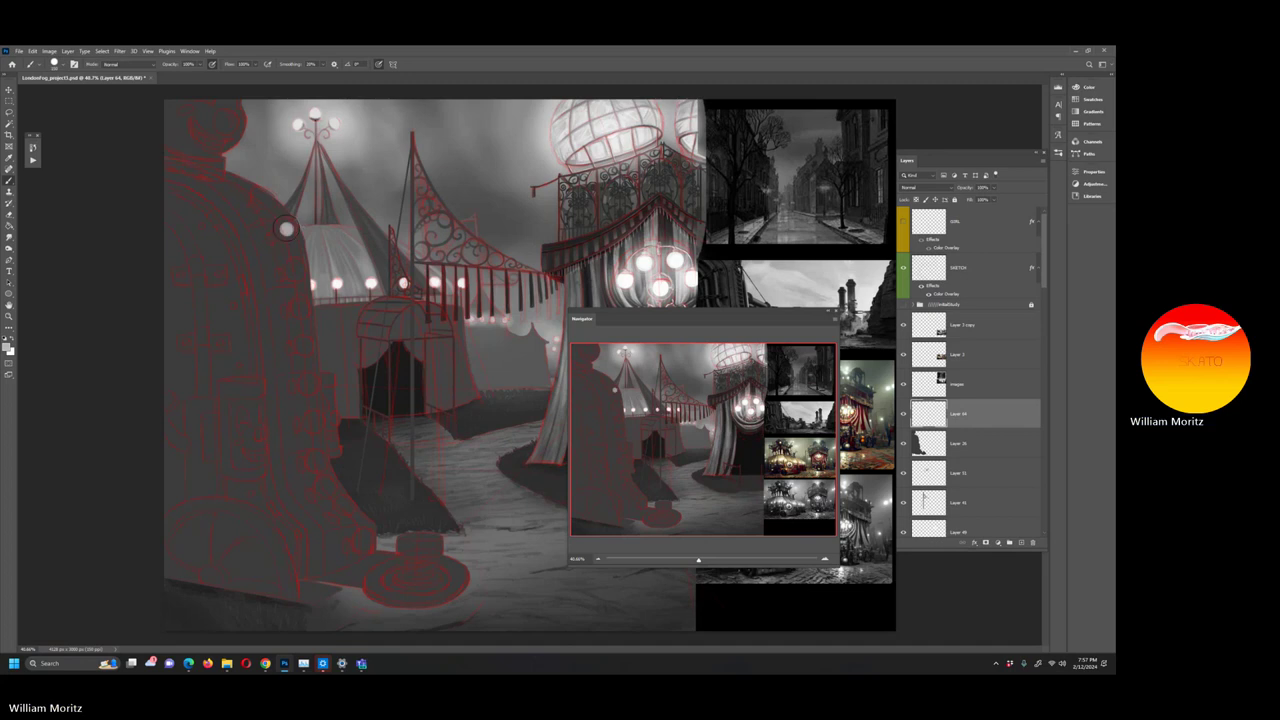
Dab a row of ten light grey discs along the silhouette's inner edge, following the sketched circles from the shoulder down to the foot
left_click(286, 229)
left_click(296, 269)
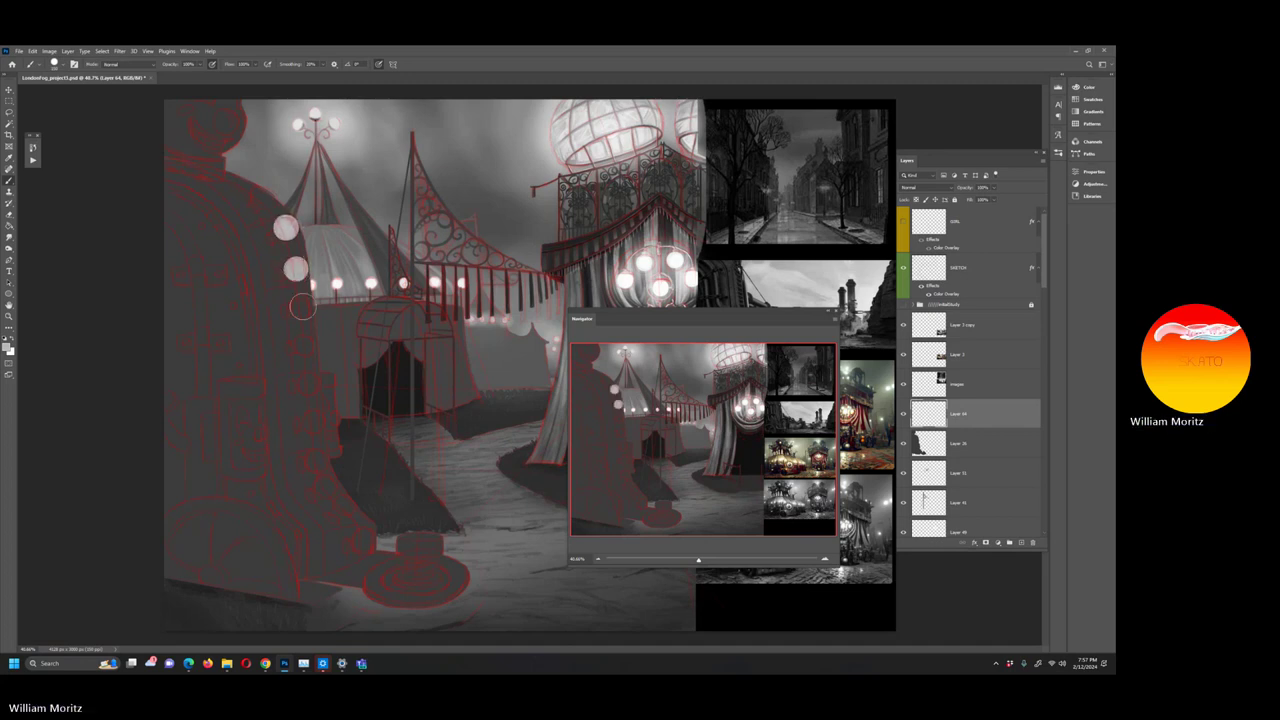
left_click(301, 307)
left_click(306, 346)
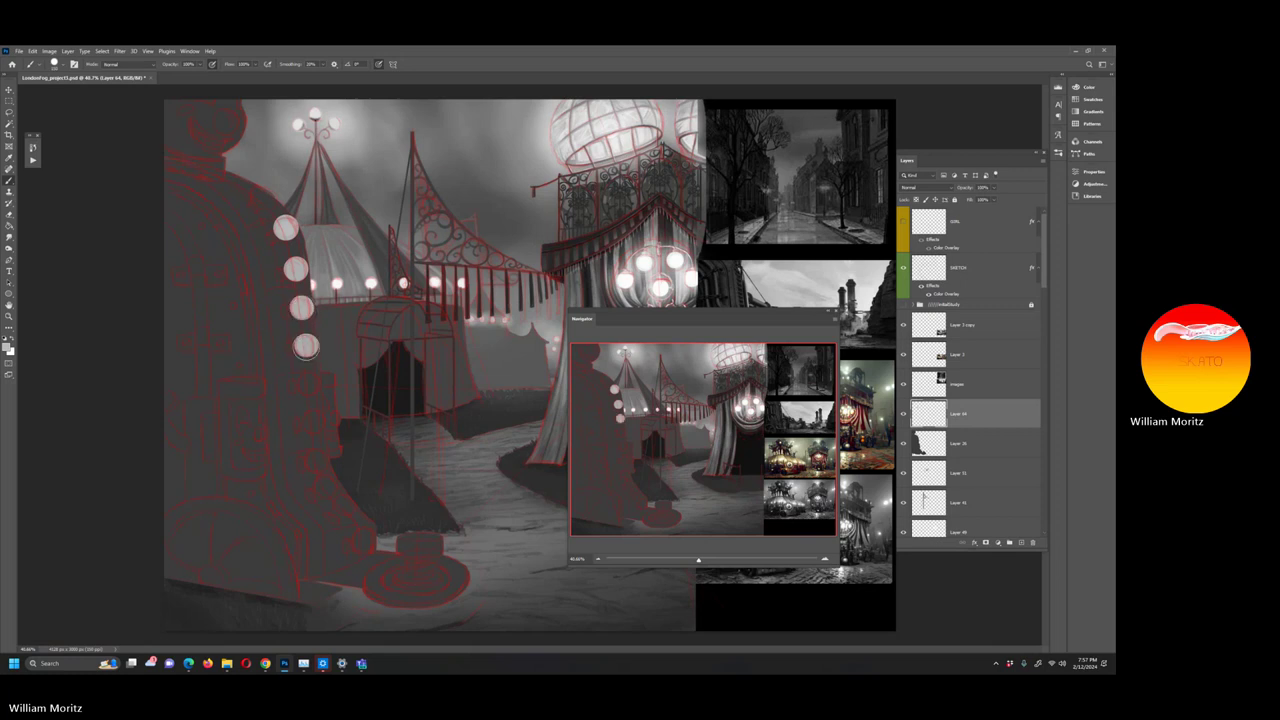
left_click(309, 383)
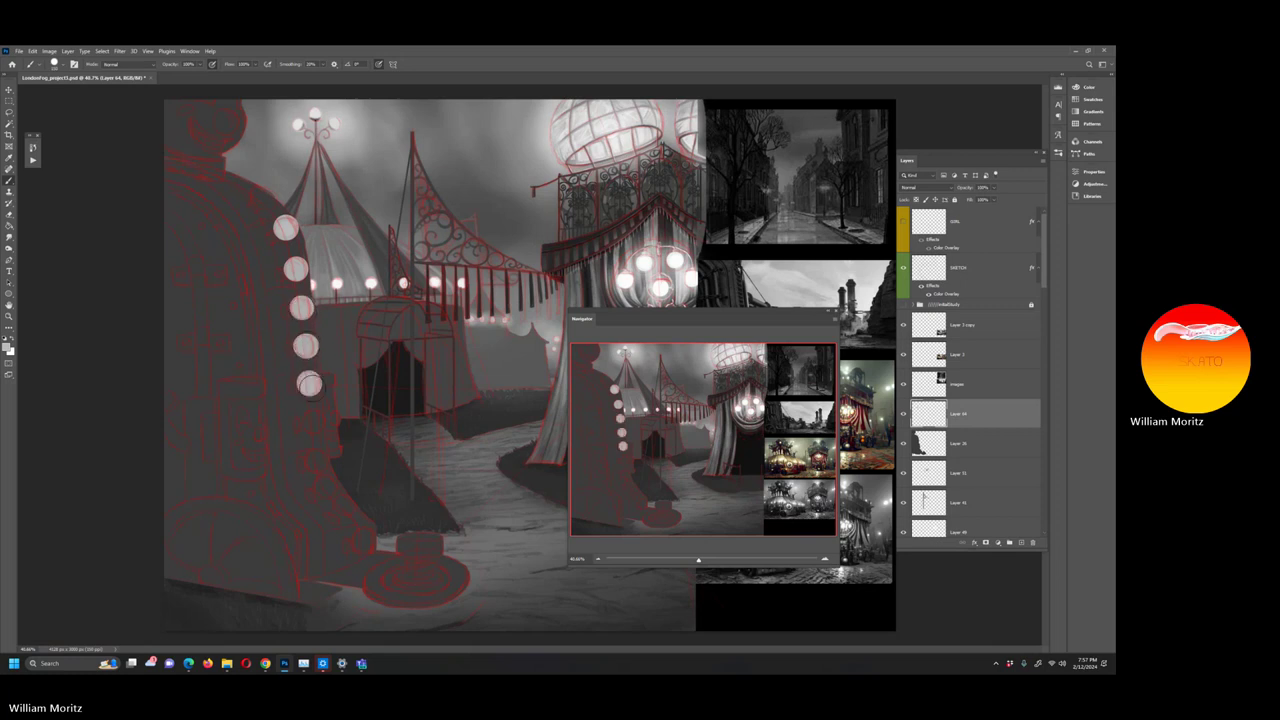
left_click(315, 422)
left_click(316, 459)
right_click(316, 459)
key("Escape")
left_click(316, 459)
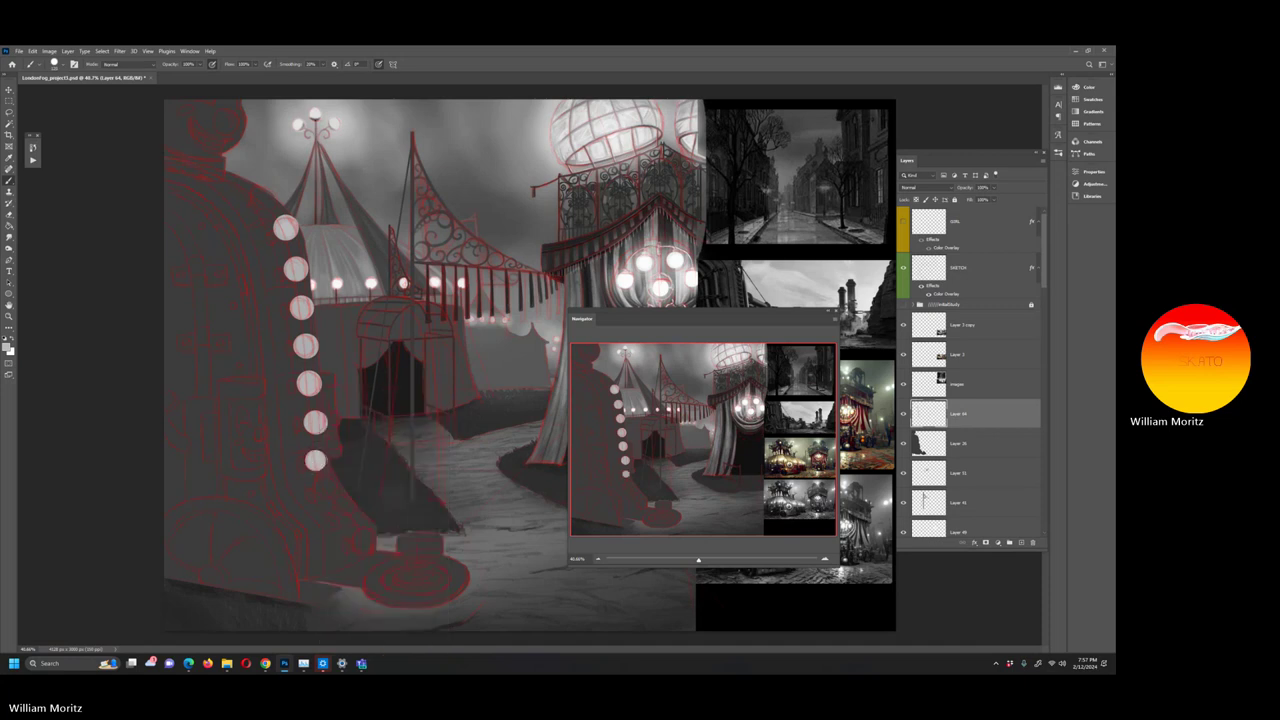
left_click(325, 487)
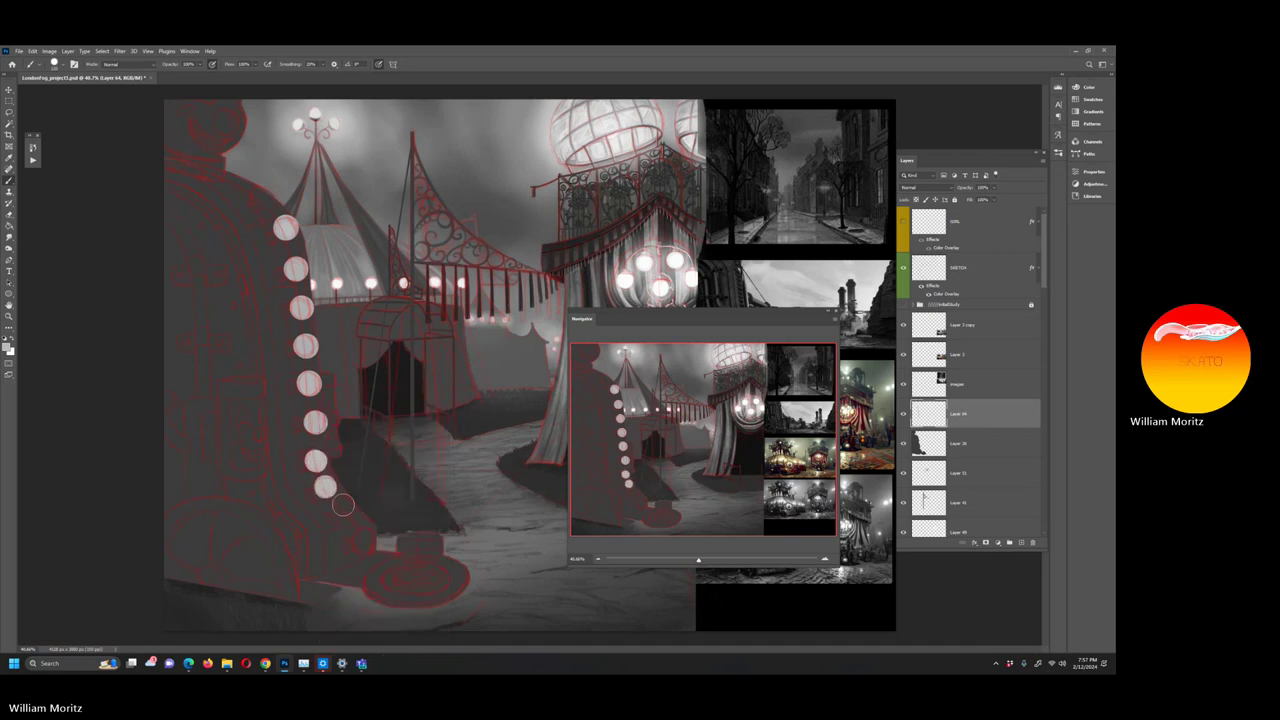
left_click(344, 507)
left_click(364, 541)
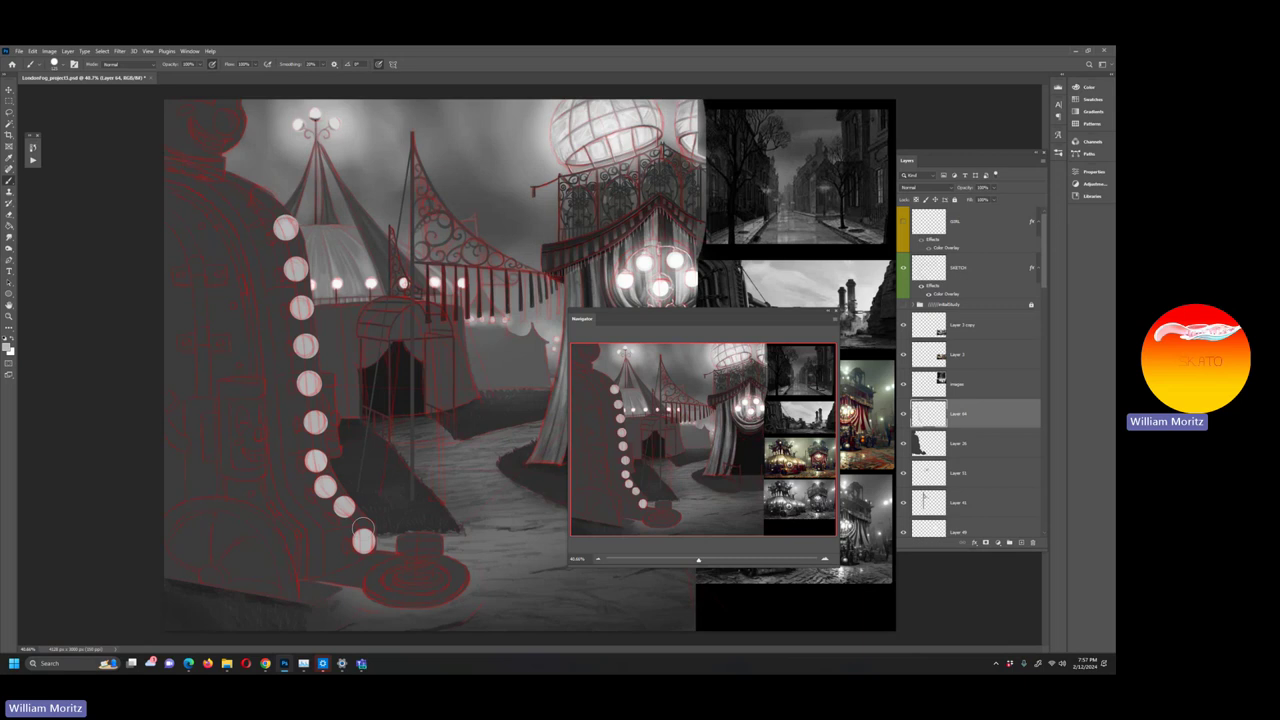
Fill the silhouette's round sketched face with light grey using a smaller brush, and add one more disc at the shoulder above the row
key("bracketleft")
key("bracketleft")
key("bracketleft")
key("bracketleft")
mouse_move(220, 153)
left_mouse_down()
mouse_move(242, 131)
mouse_move(240, 99)
mouse_move(236, 137)
mouse_move(208, 157)
mouse_move(168, 148)
left_mouse_up()
mouse_move(167, 96)
left_mouse_down()
mouse_move(170, 150)
mouse_move(215, 150)
mouse_move(237, 123)
mouse_move(214, 148)
mouse_move(233, 132)
mouse_move(232, 100)
mouse_move(240, 128)
mouse_move(228, 139)
mouse_move(230, 110)
mouse_move(193, 130)
mouse_move(173, 103)
mouse_move(178, 141)
mouse_move(202, 145)
mouse_move(190, 102)
left_mouse_up()
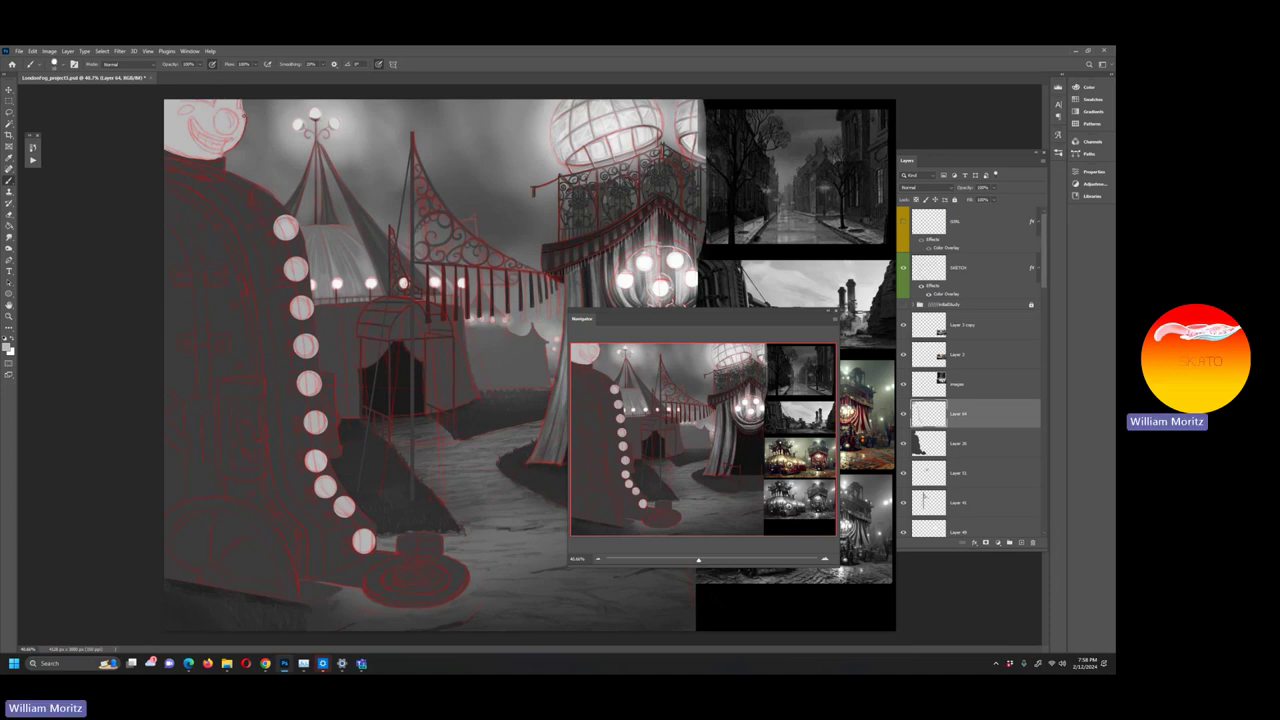
left_click_drag(245, 128, 245, 118)
left_click_drag(268, 208, 270, 200)
Outline and fill in light grey the rectangular face panel on the silhouette's body and the narrow panel beside the discs
left_click_drag(231, 405, 233, 470)
left_click_drag(263, 397, 263, 468)
mouse_move(263, 397)
left_mouse_down()
mouse_move(237, 401)
mouse_move(262, 462)
mouse_move(239, 467)
mouse_move(238, 426)
mouse_move(234, 468)
left_mouse_up()
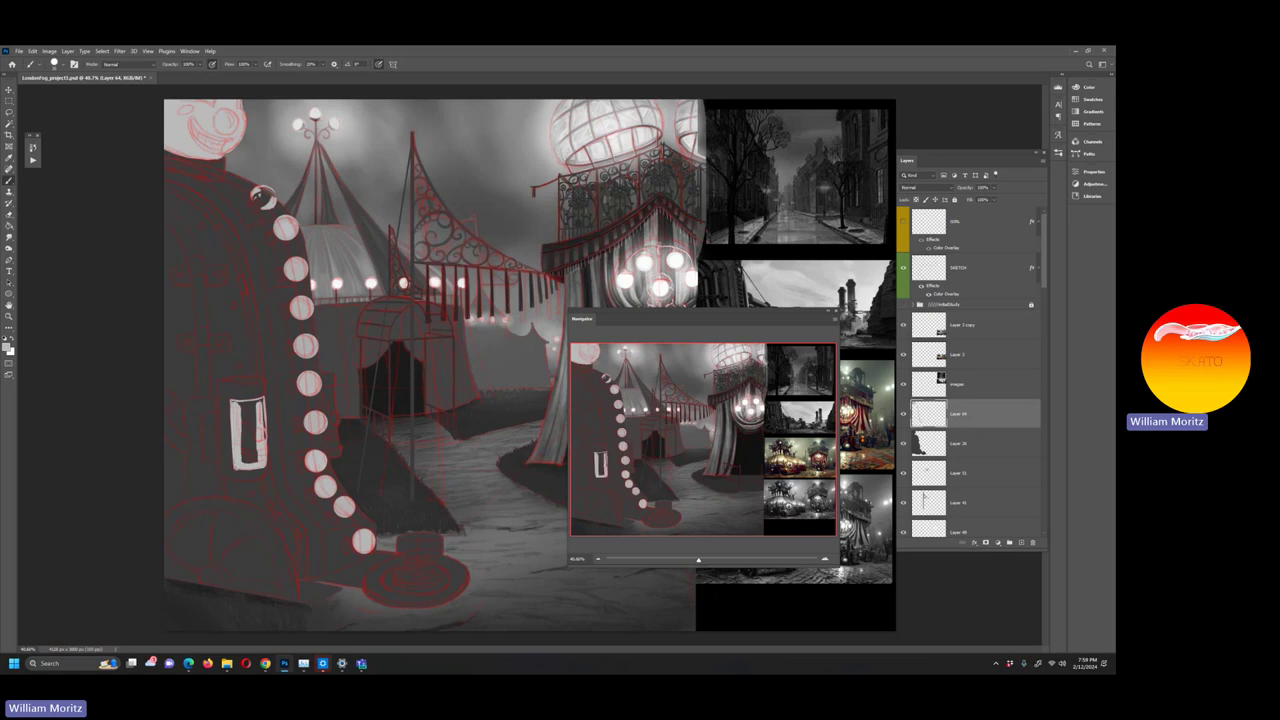
mouse_move(262, 402)
left_mouse_down()
mouse_move(234, 402)
mouse_move(263, 420)
mouse_move(263, 436)
mouse_move(242, 442)
mouse_move(260, 466)
mouse_move(254, 408)
mouse_move(246, 450)
mouse_move(248, 410)
mouse_move(244, 463)
left_mouse_up()
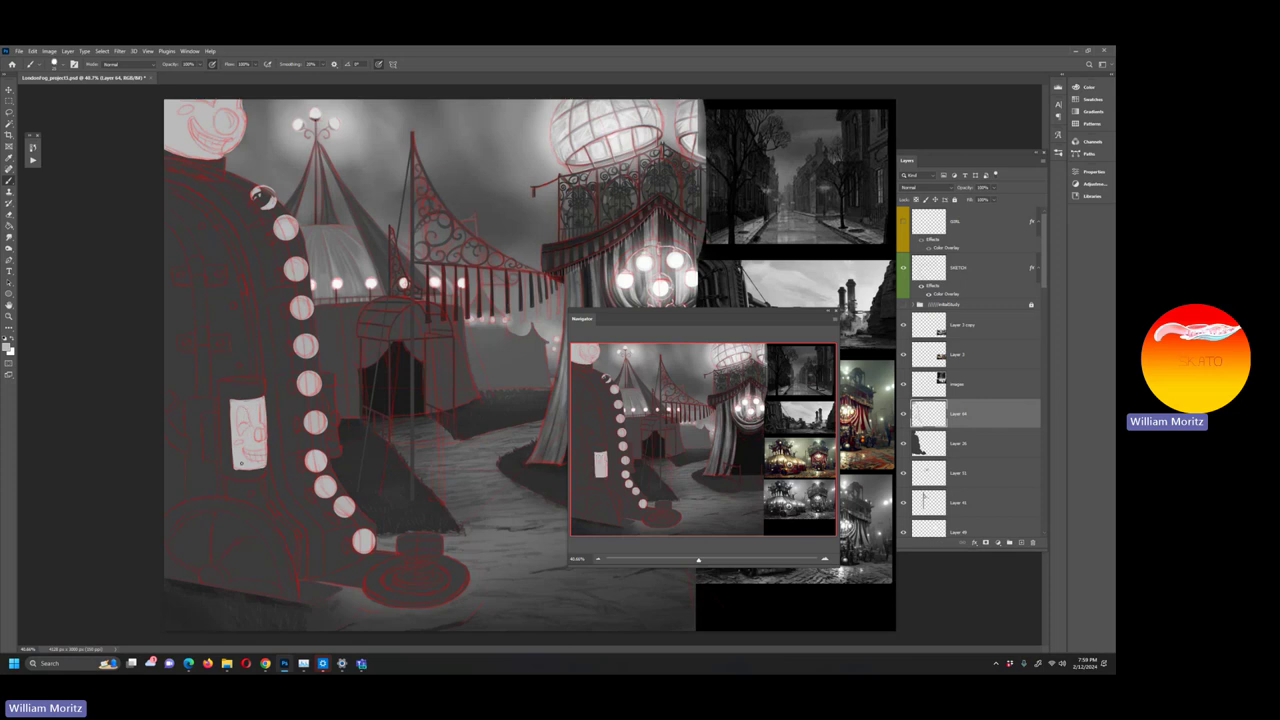
key("bracketright")
mouse_move(323, 392)
left_mouse_down()
mouse_move(330, 452)
mouse_move(339, 412)
mouse_move(334, 386)
mouse_move(332, 448)
left_mouse_up()
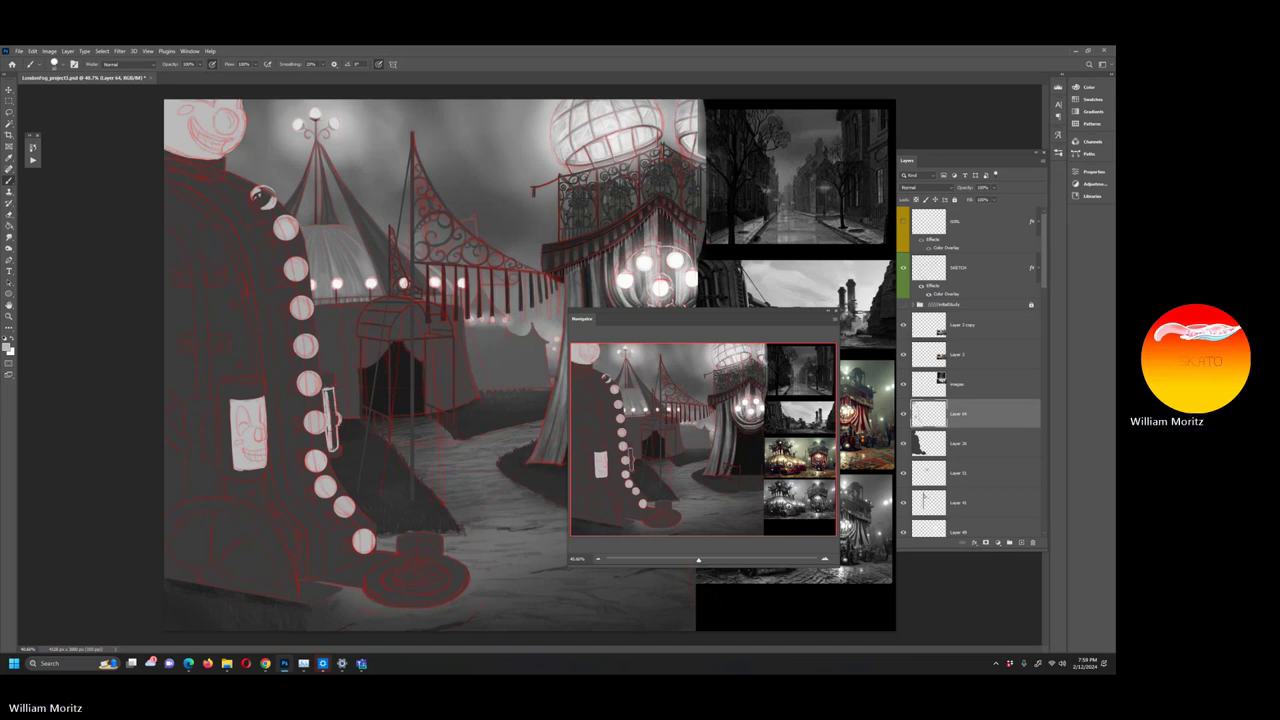
mouse_move(330, 390)
left_mouse_down()
mouse_move(333, 442)
mouse_move(334, 390)
left_mouse_up()
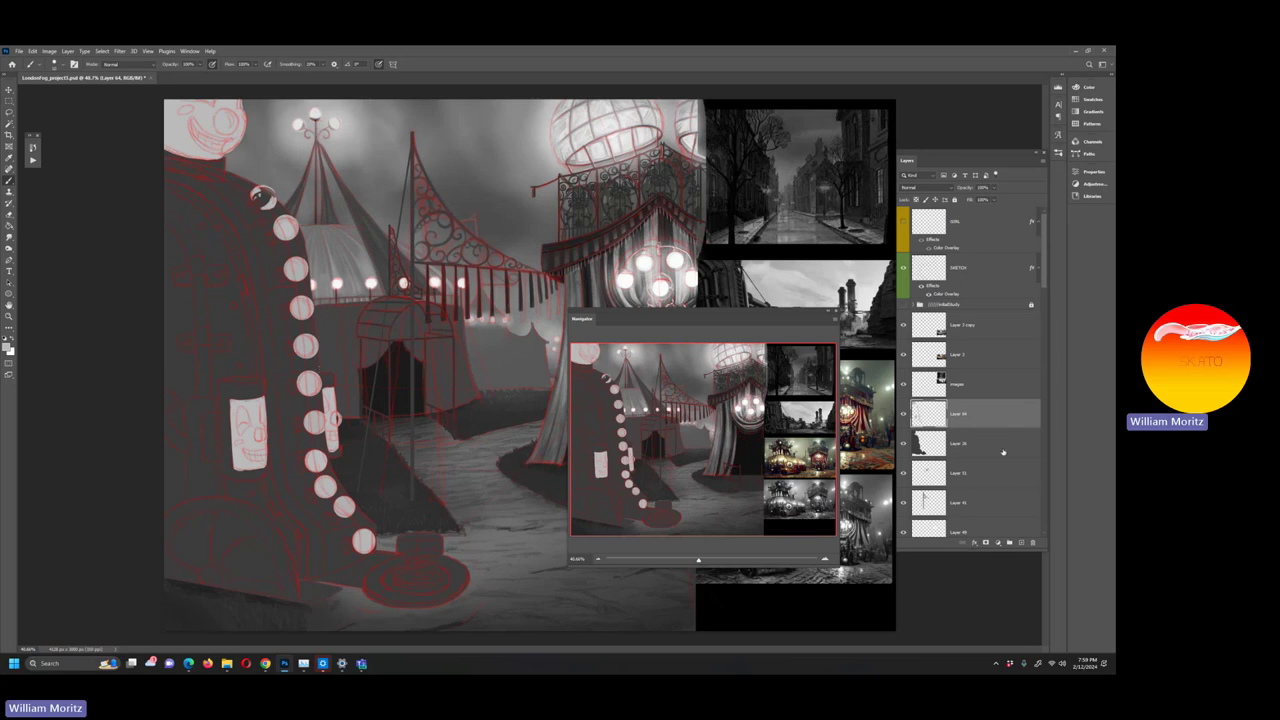
Add a new layer between the silhouette and the discs, load the silhouette's outline as a selection, and choose a slightly darker grey
key("ctrl+shift+alt+n")
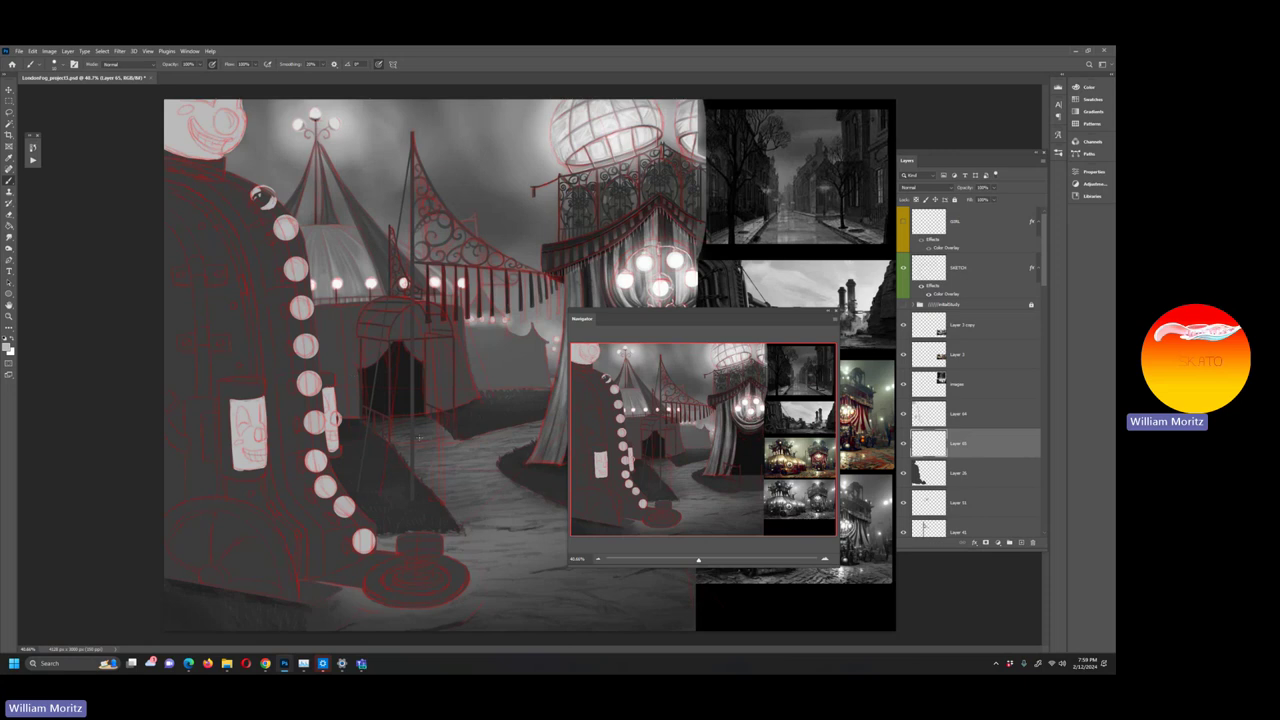
left_click(937, 478, "ctrl")
key("i")
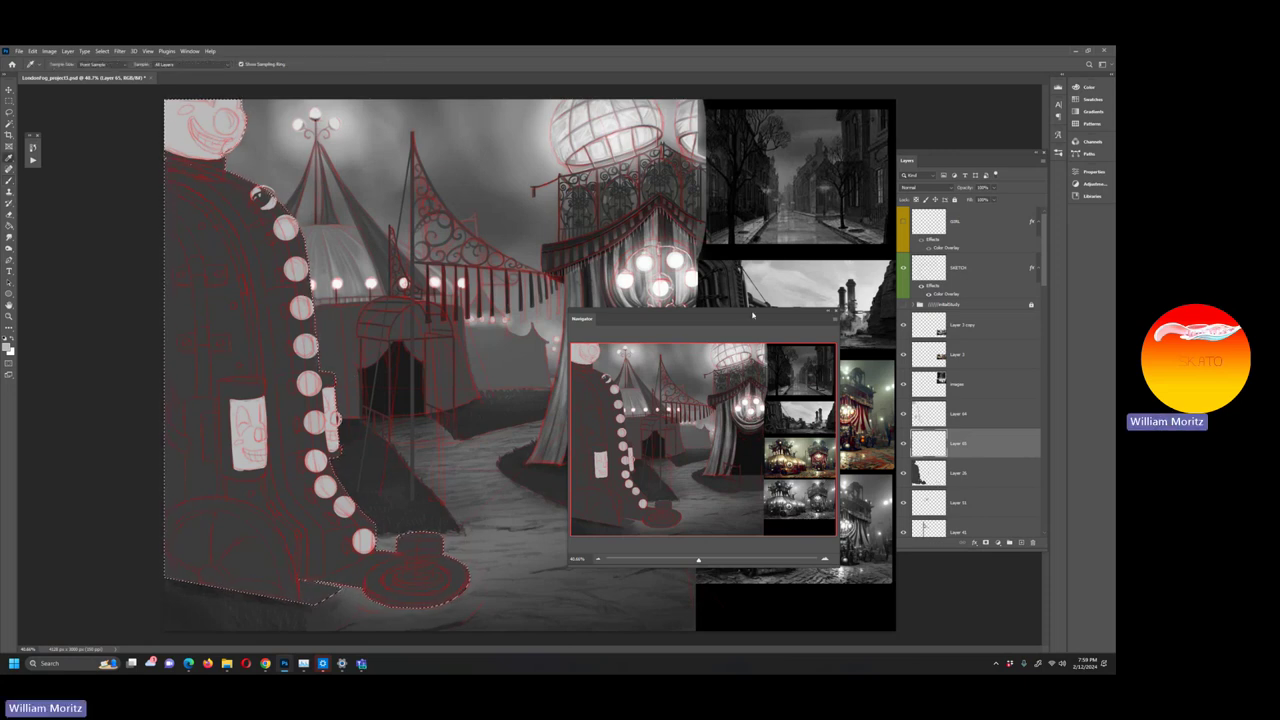
left_click(8, 343)
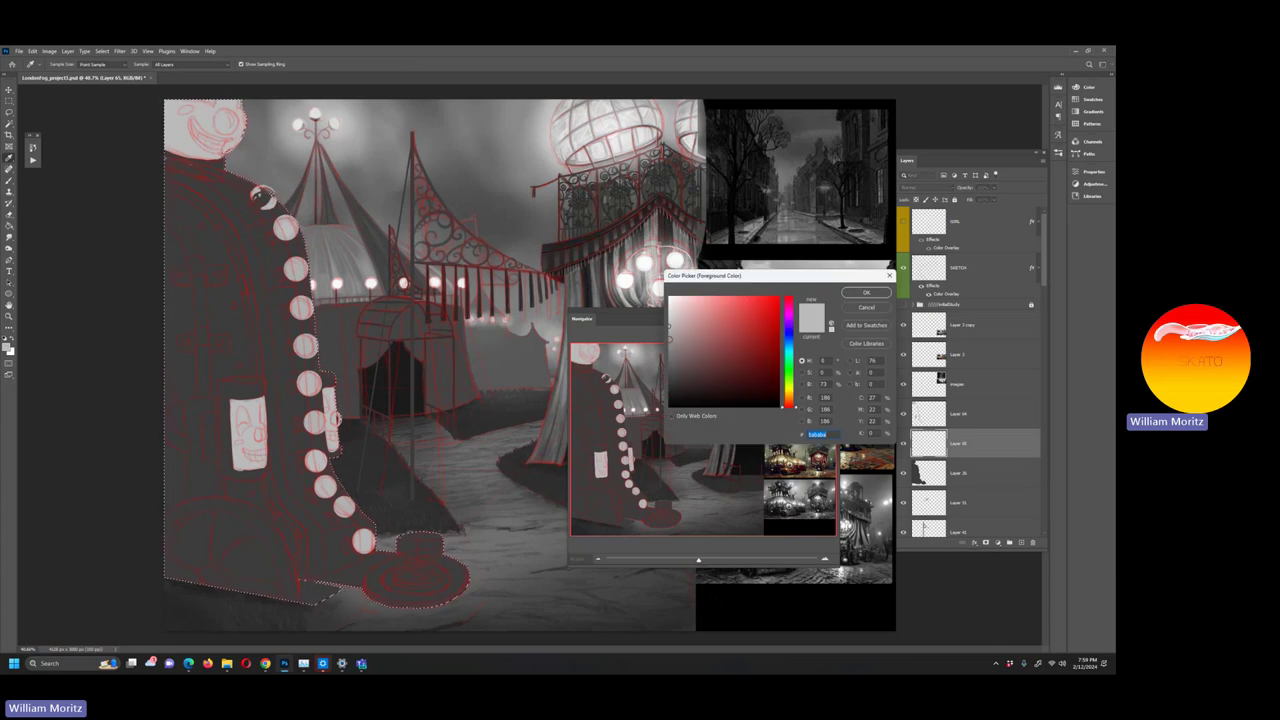
key("Return")
key("b")
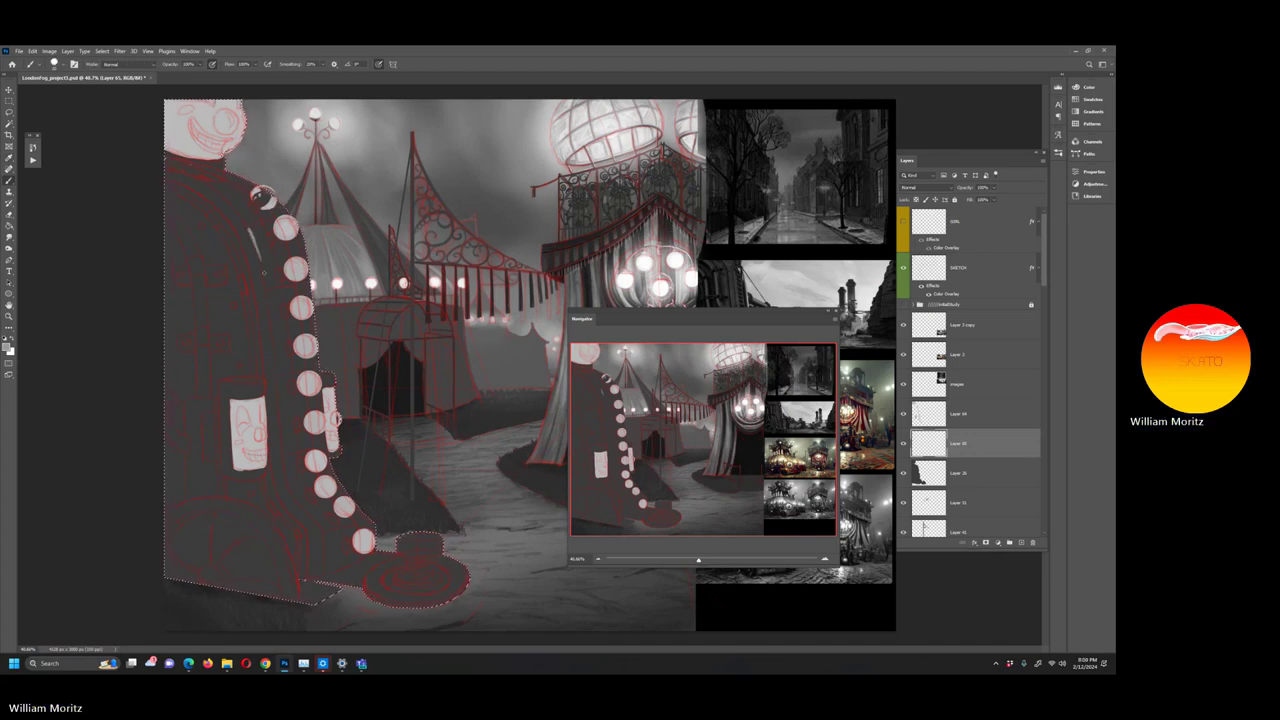
Outline the long sketched band behind the row of discs in grey and fill its upper part
left_click_drag(252, 242, 294, 499)
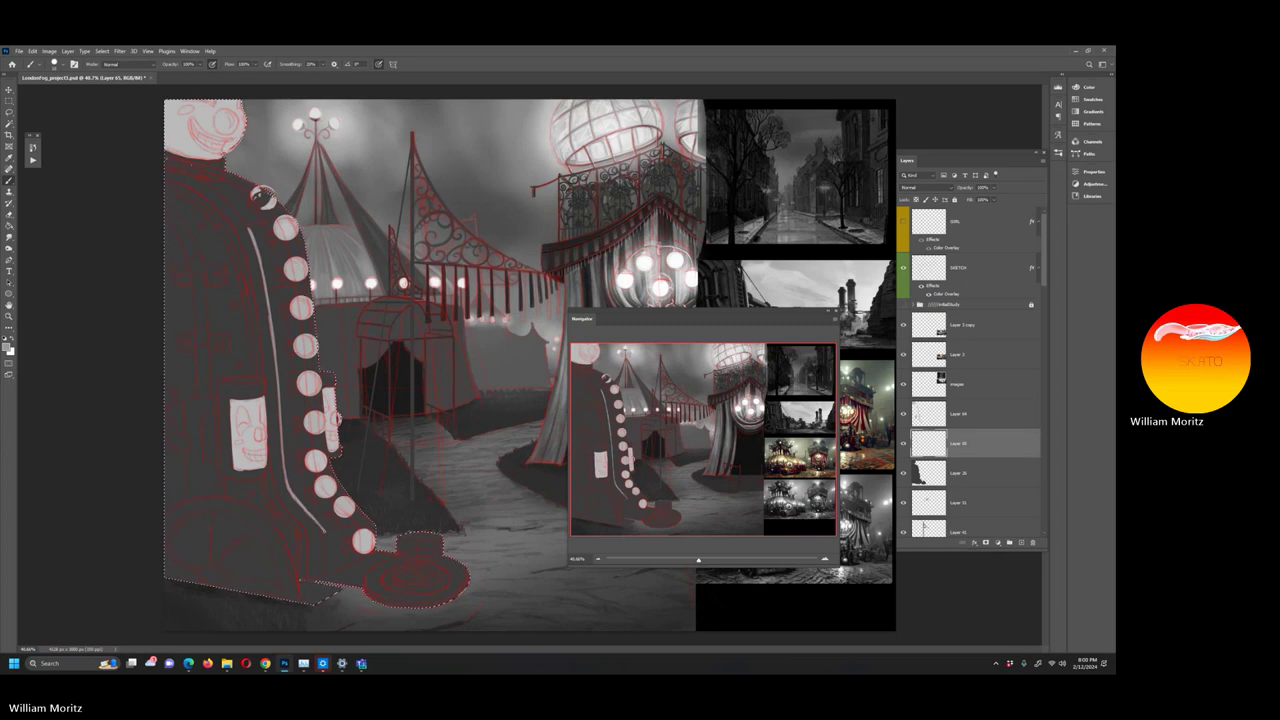
left_click_drag(323, 530, 327, 575)
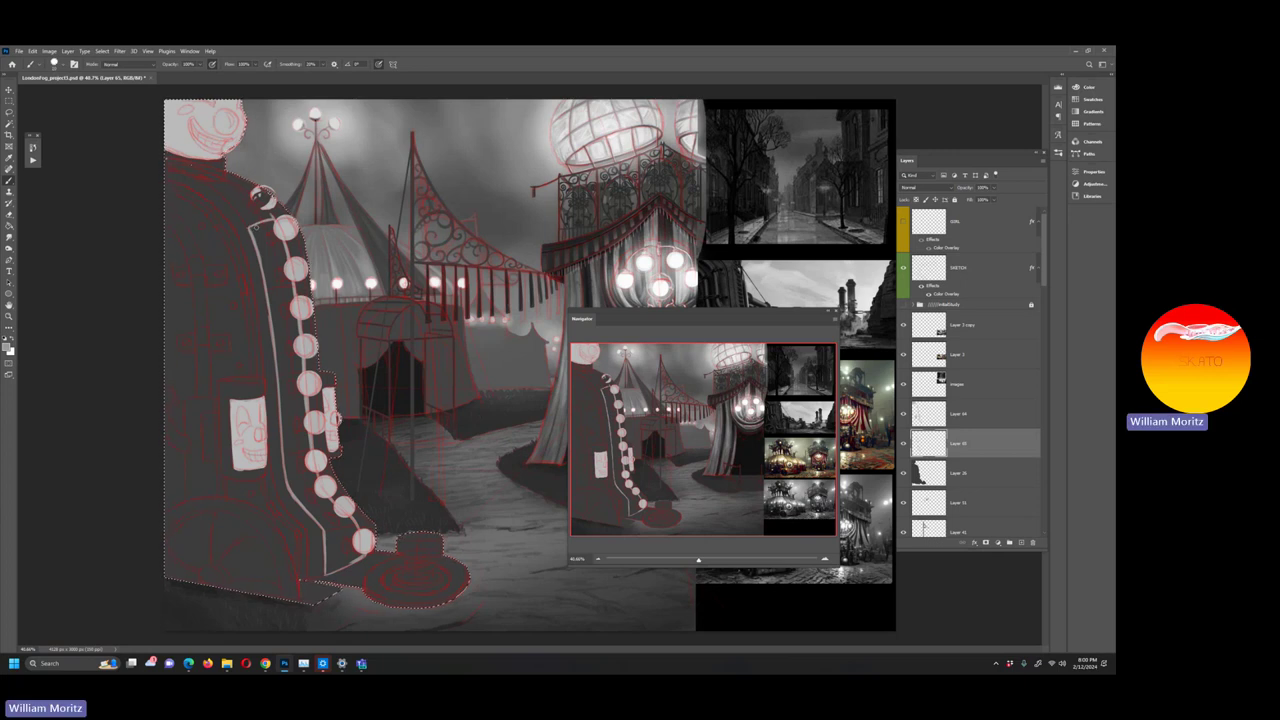
left_click_drag(254, 226, 280, 360)
mouse_move(268, 222)
left_mouse_down()
mouse_move(257, 228)
mouse_move(265, 260)
mouse_move(270, 274)
mouse_move(278, 254)
mouse_move(288, 288)
mouse_move(274, 256)
mouse_move(282, 346)
left_mouse_up()
left_click_drag(268, 292, 278, 352)
left_click_drag(278, 352, 288, 412)
left_click_drag(280, 284, 302, 398)
left_click_drag(298, 322, 300, 336)
mouse_move(300, 358)
left_mouse_down()
mouse_move(300, 462)
mouse_move(314, 494)
left_mouse_up()
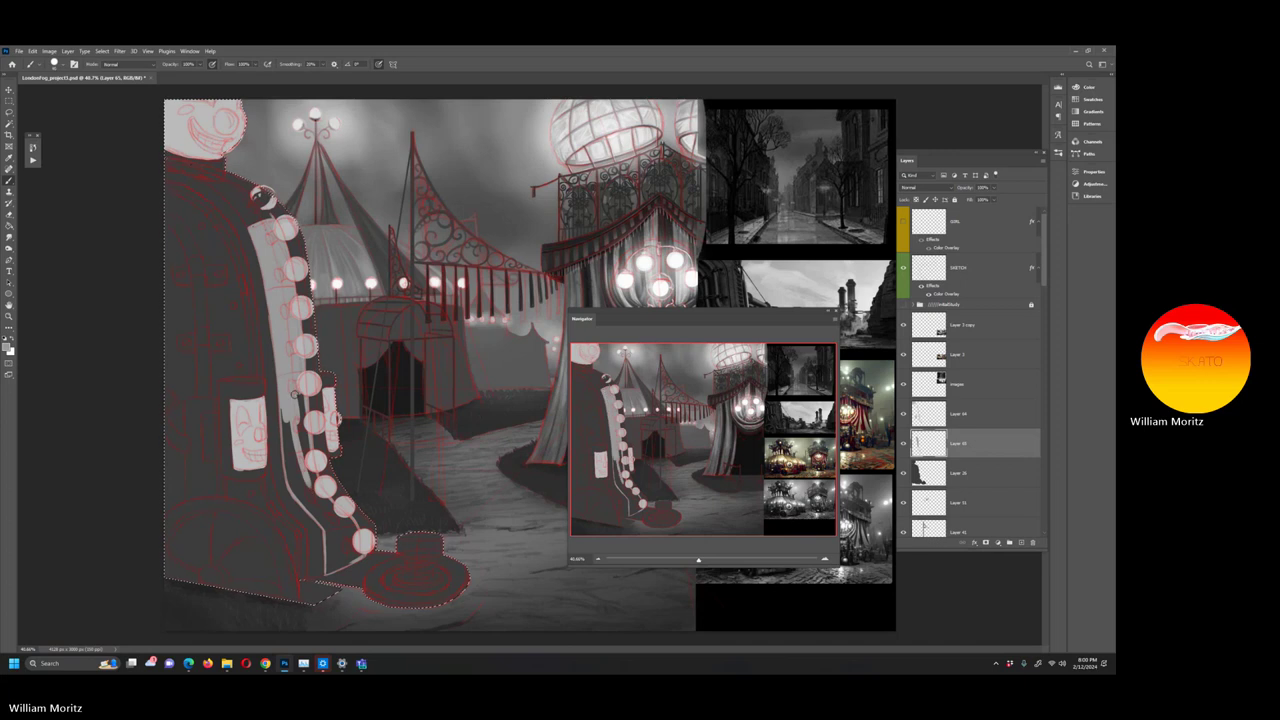
Fill the lower part of the grey band behind the discs, down to its end beside the foot
mouse_move(292, 392)
left_mouse_down()
mouse_move(310, 464)
mouse_move(352, 534)
mouse_move(358, 558)
mouse_move(344, 568)
left_mouse_up()
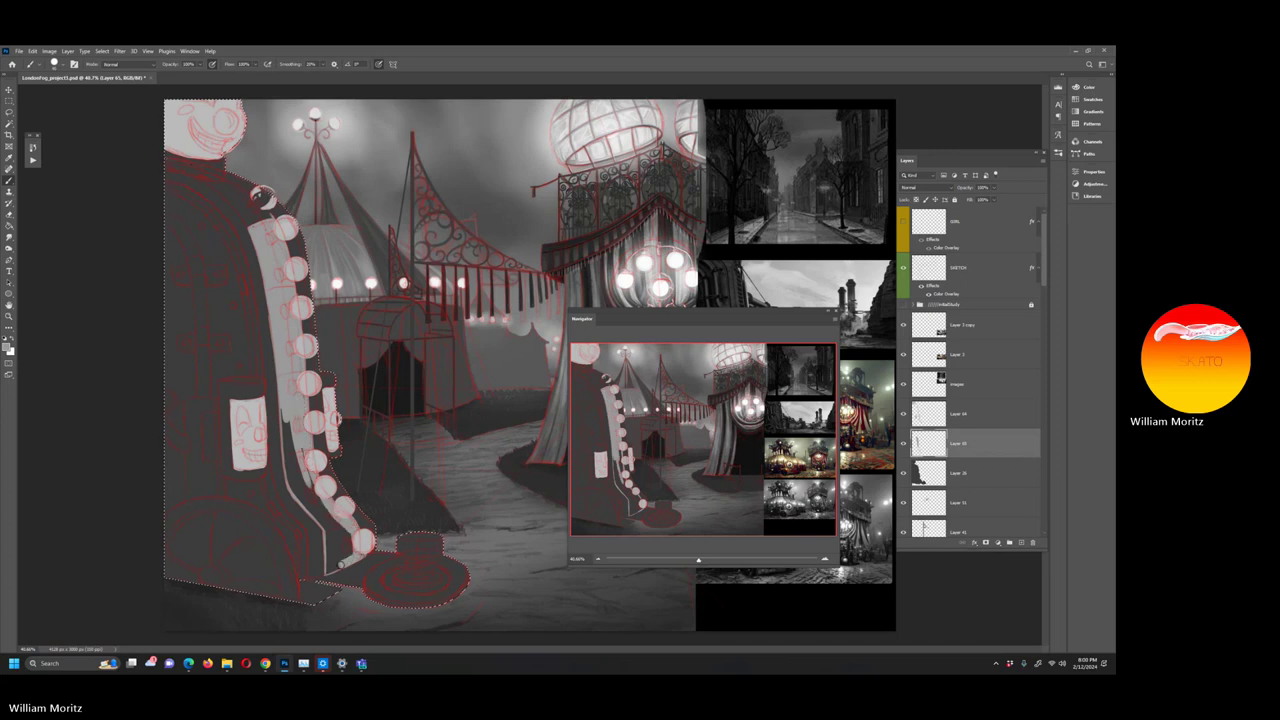
mouse_move(289, 410)
left_mouse_down()
mouse_move(290, 482)
mouse_move(322, 526)
mouse_move(292, 458)
mouse_move(317, 506)
left_mouse_up()
left_click_drag(298, 460, 318, 508)
mouse_move(300, 452)
left_mouse_down()
mouse_move(338, 532)
mouse_move(327, 517)
mouse_move(327, 572)
mouse_move(362, 548)
left_mouse_up()
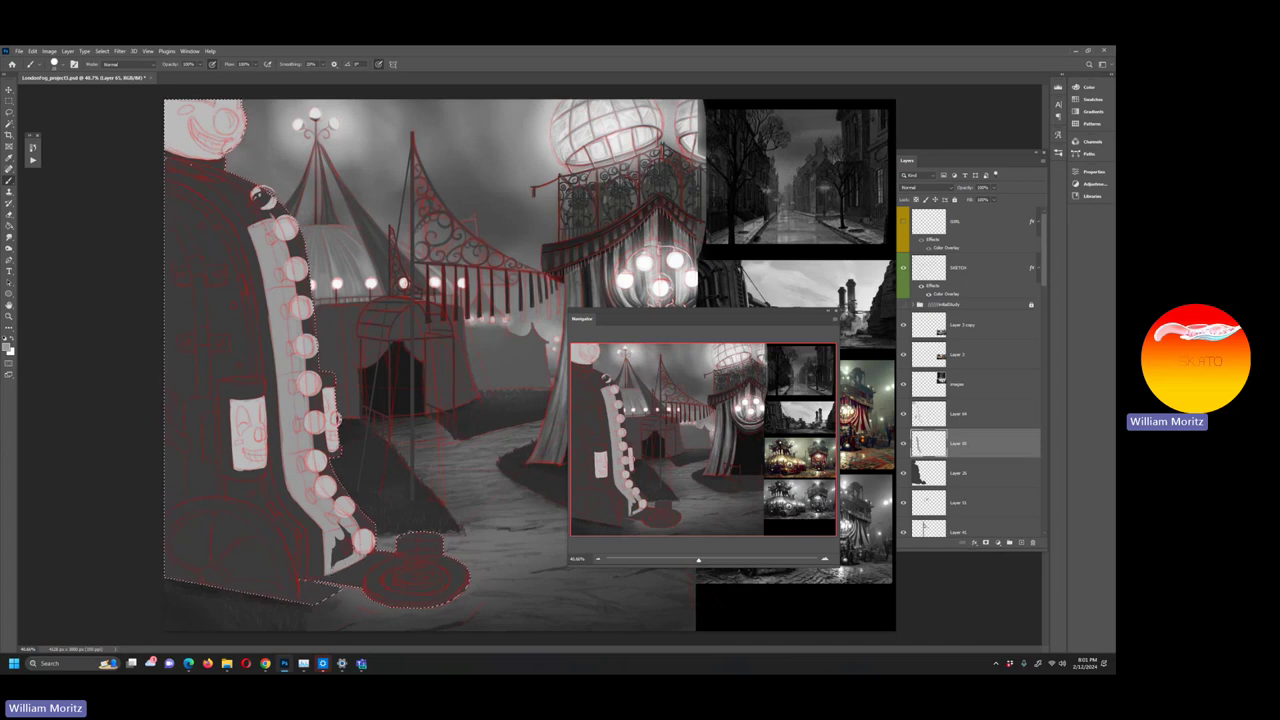
left_click_drag(348, 540, 332, 570)
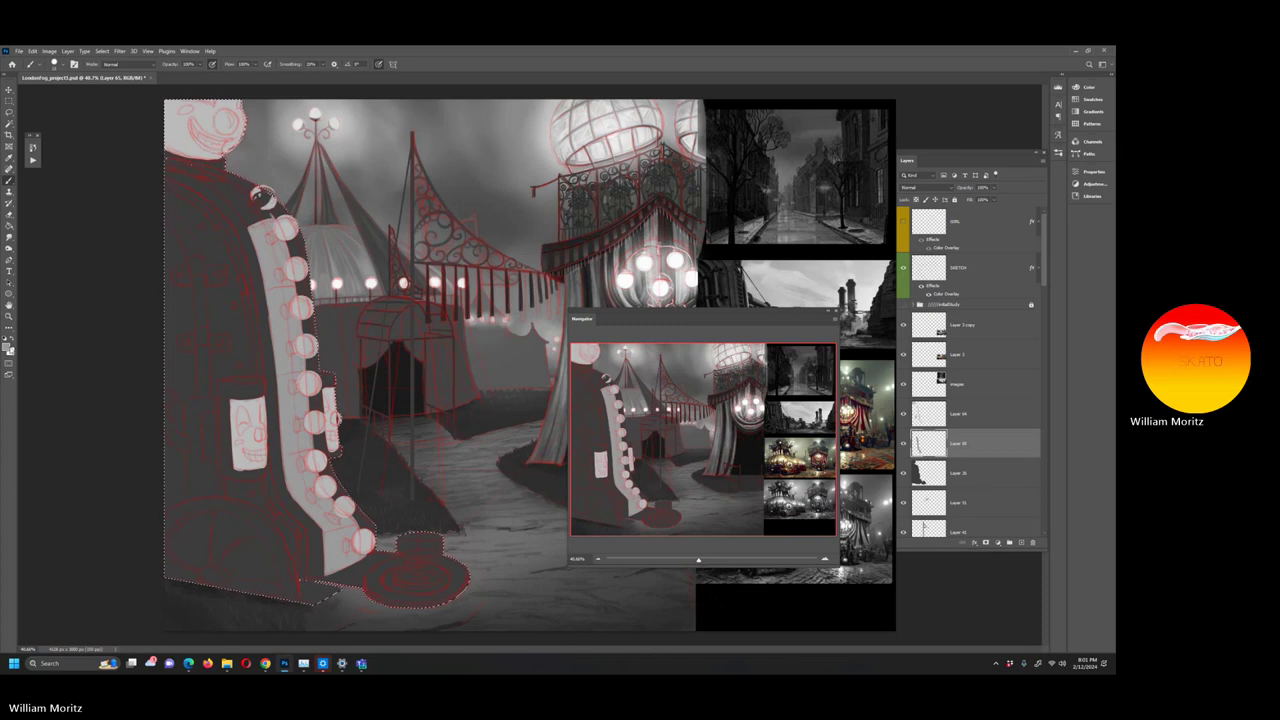
Choose a mid grey and extend the long band behind the discs up over the silhouette's shoulder toward the neck with a smaller brush
left_click(8, 346)
left_click(336, 457)
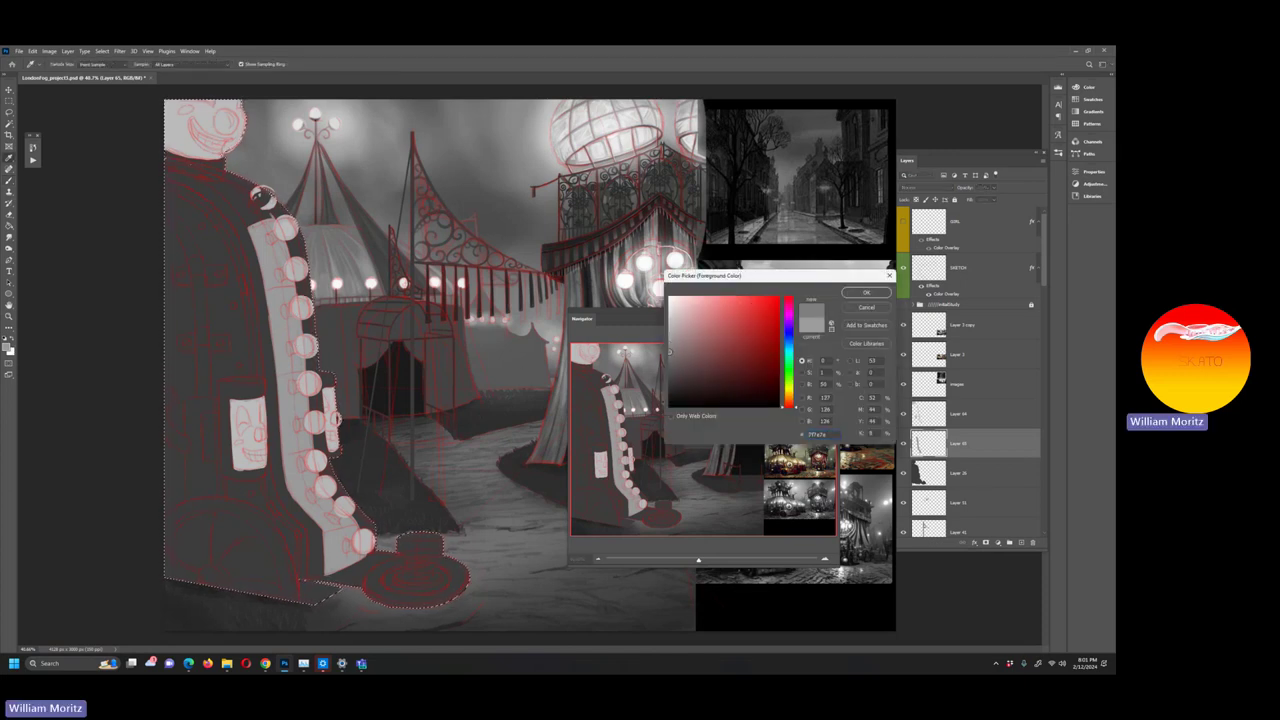
left_click(866, 292)
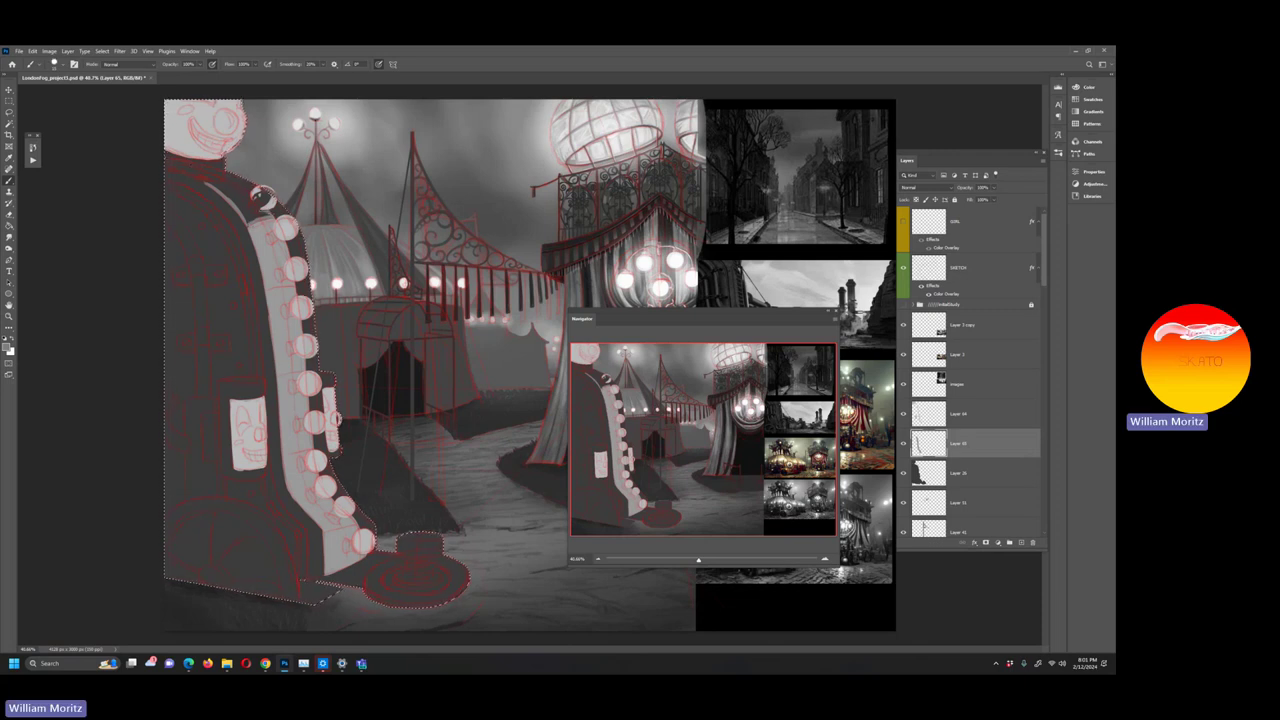
key("bracketleft")
left_click_drag(237, 186, 261, 198)
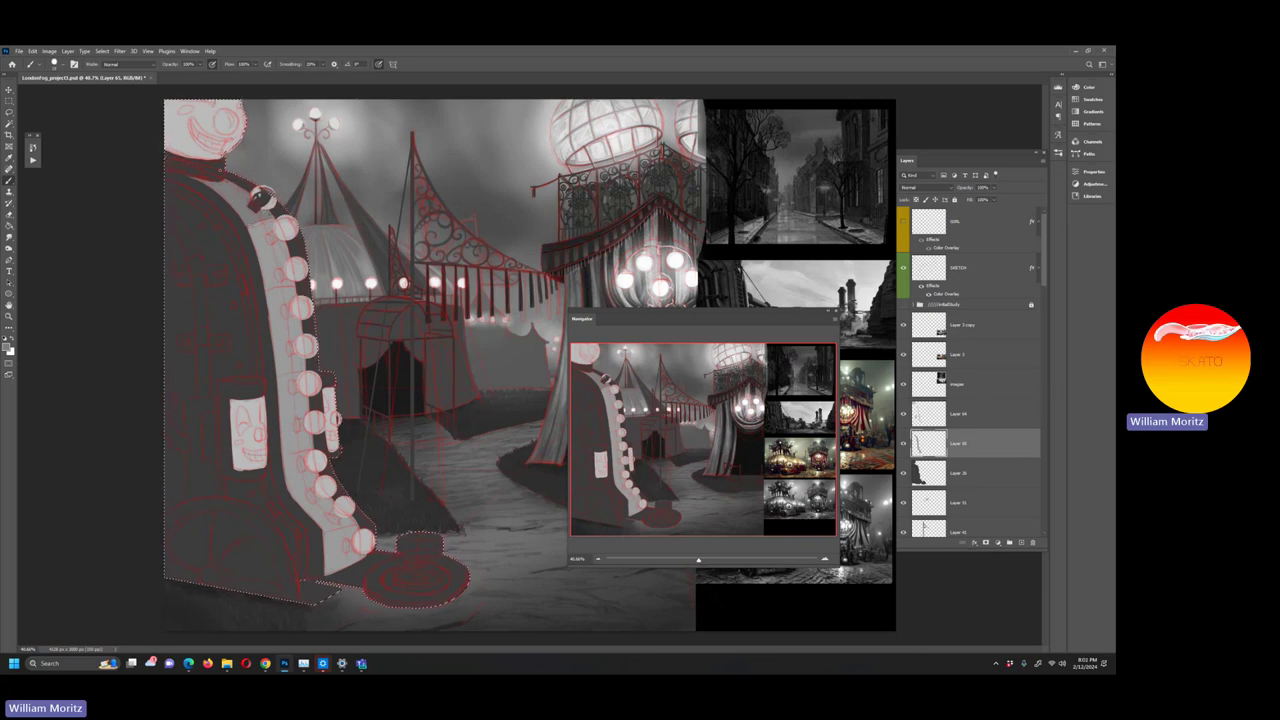
Darken the edges of the grey band with the Burn tool and limit the selection to the band's own outline
left_click(9, 250)
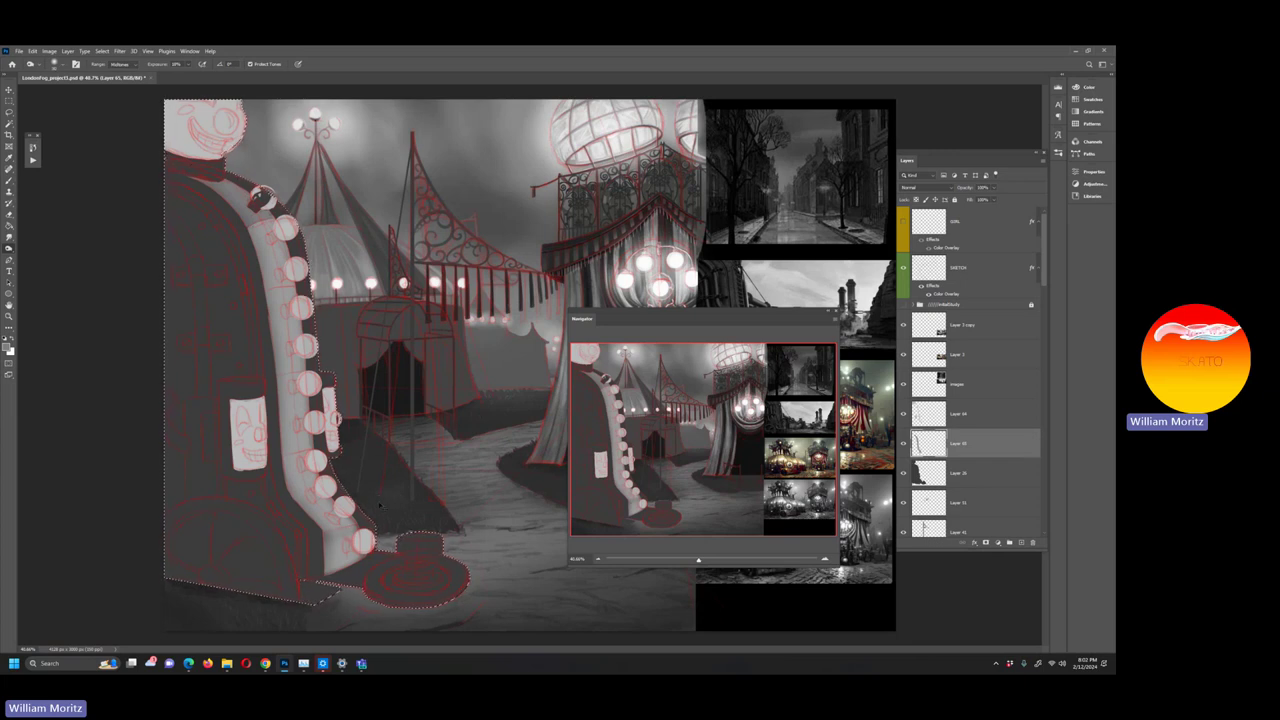
key("i")
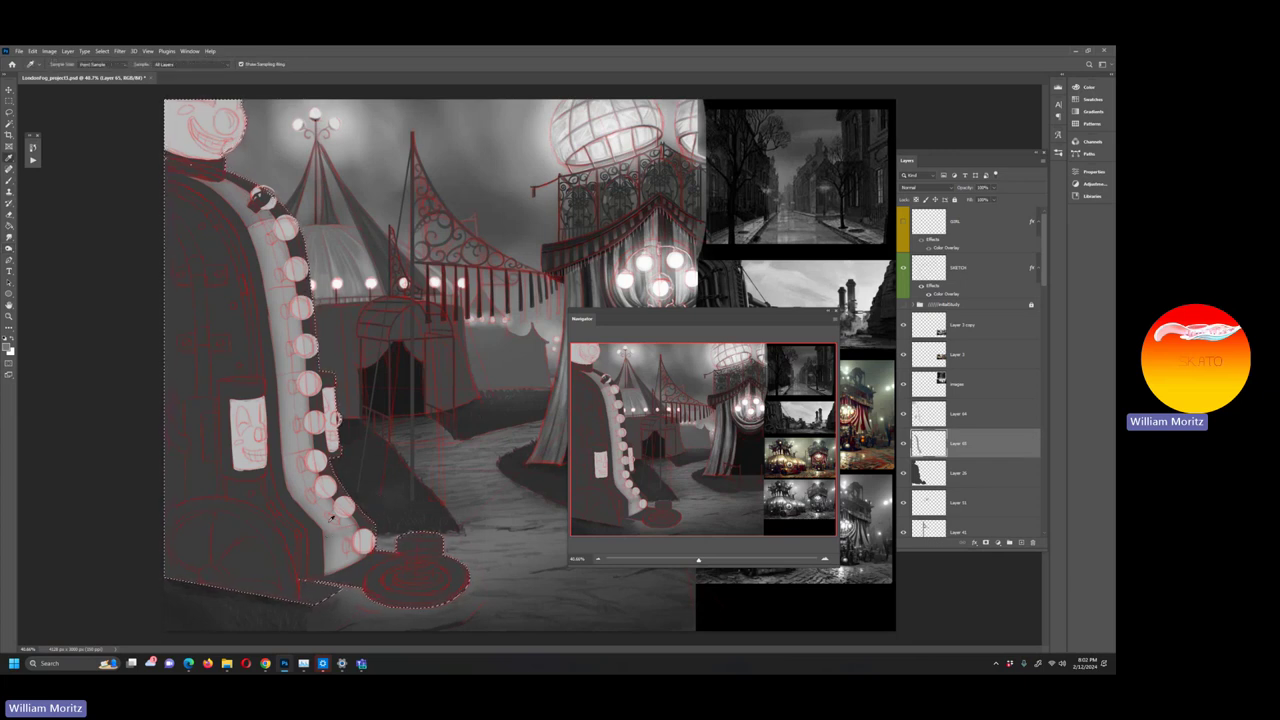
key("b")
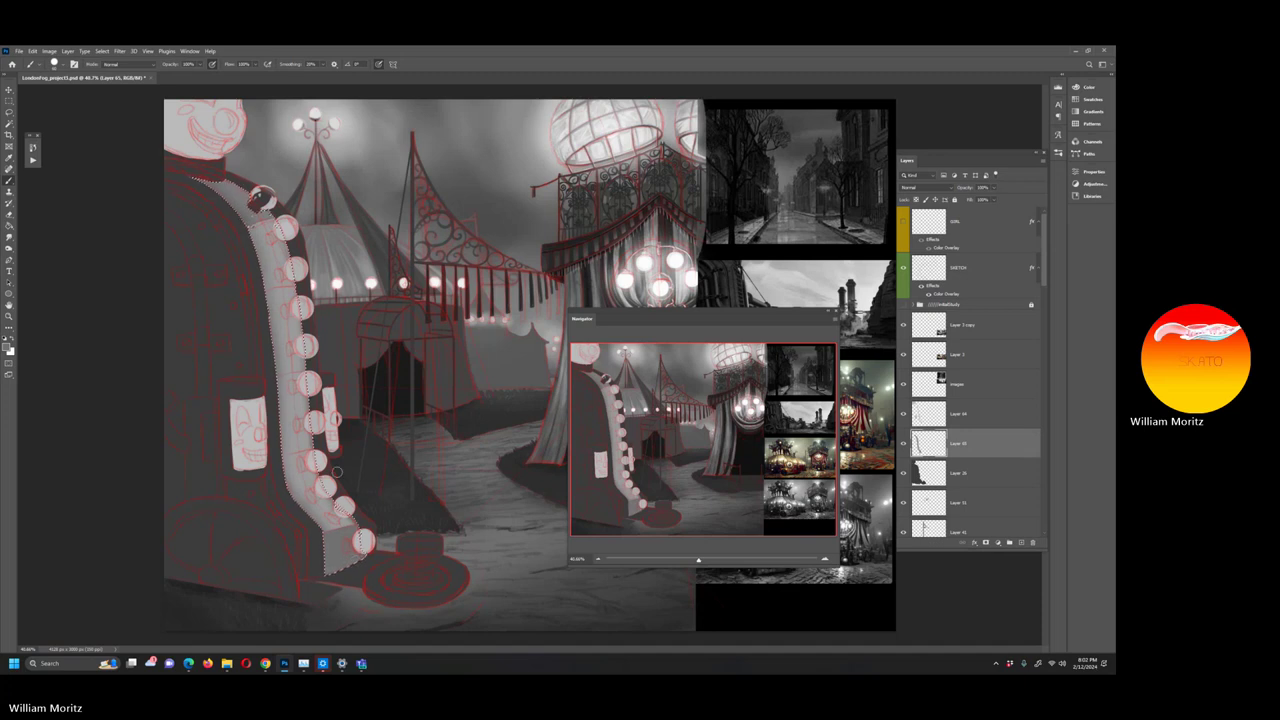
Set the foreground colour to the darker grey 727171 and paint shaded segments onto the band behind the discs
key("i")
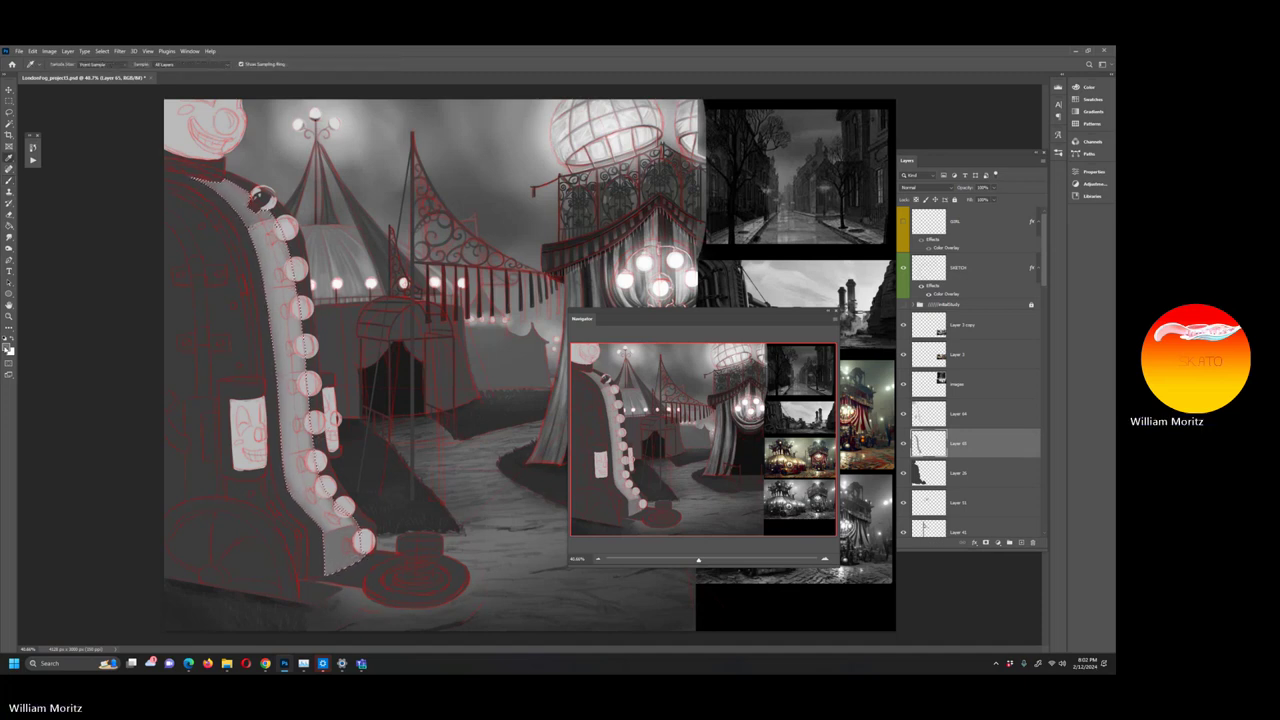
left_click(8, 343)
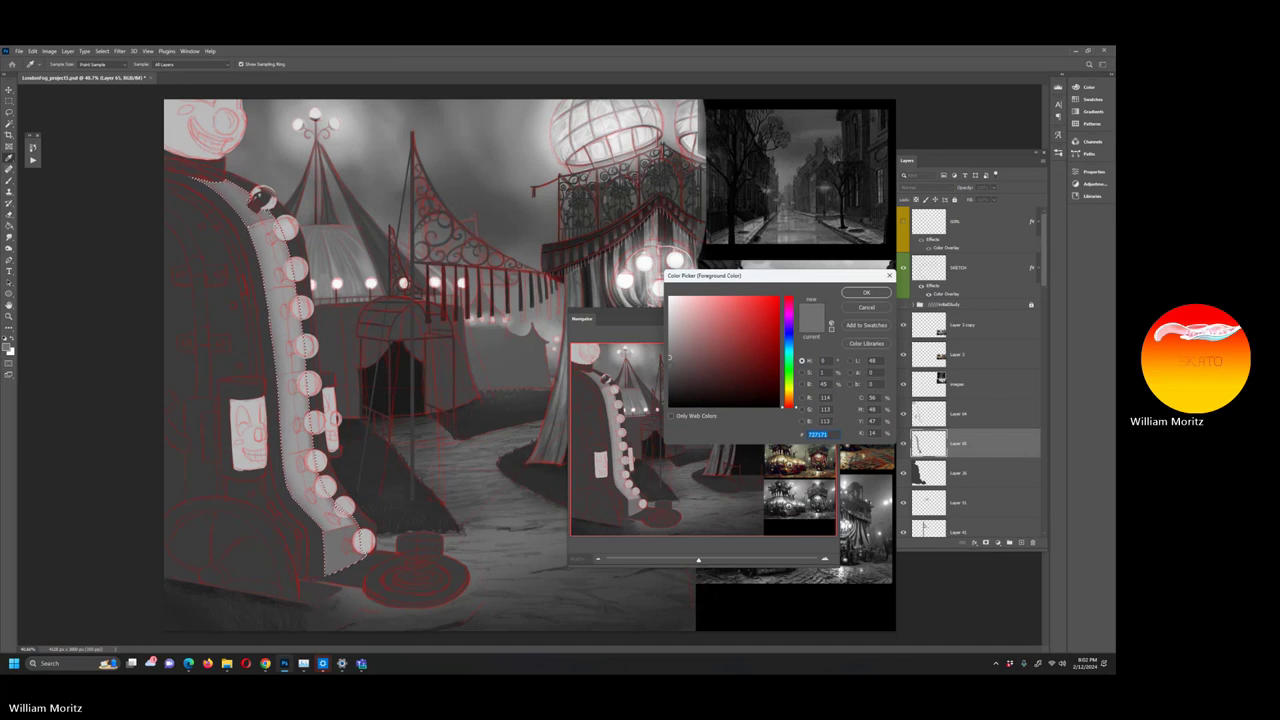
key("Return")
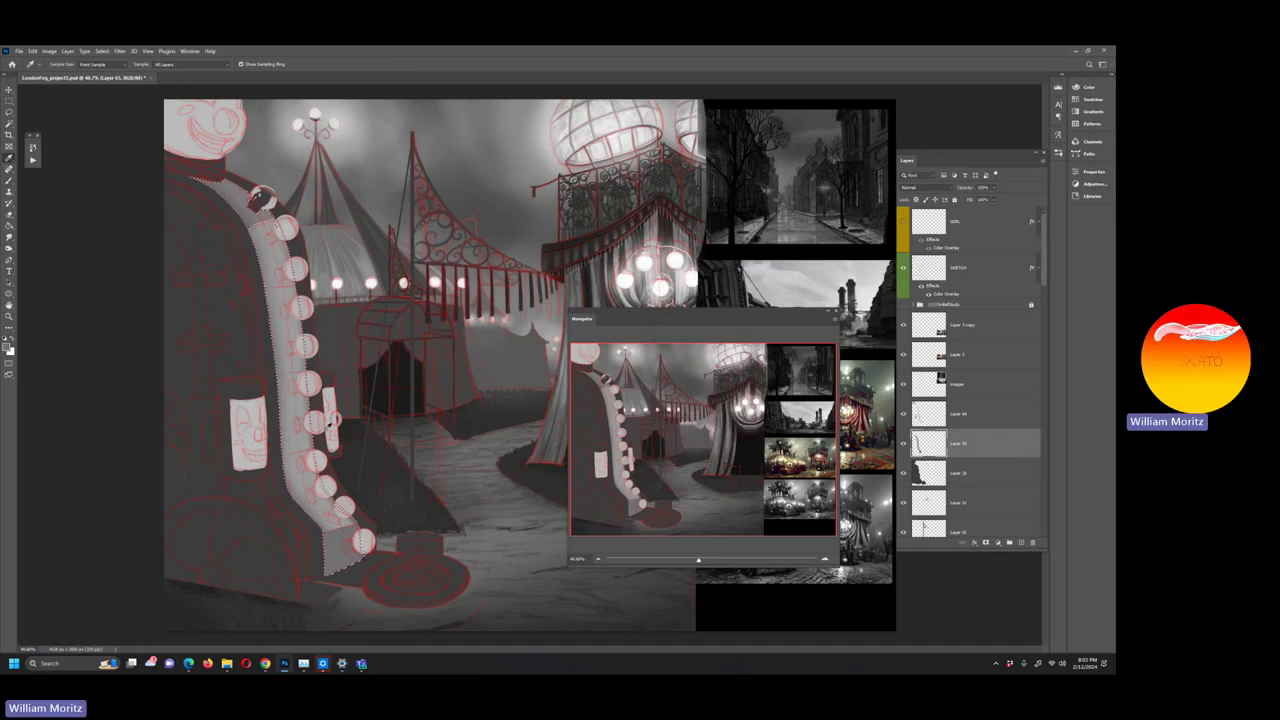
key("b")
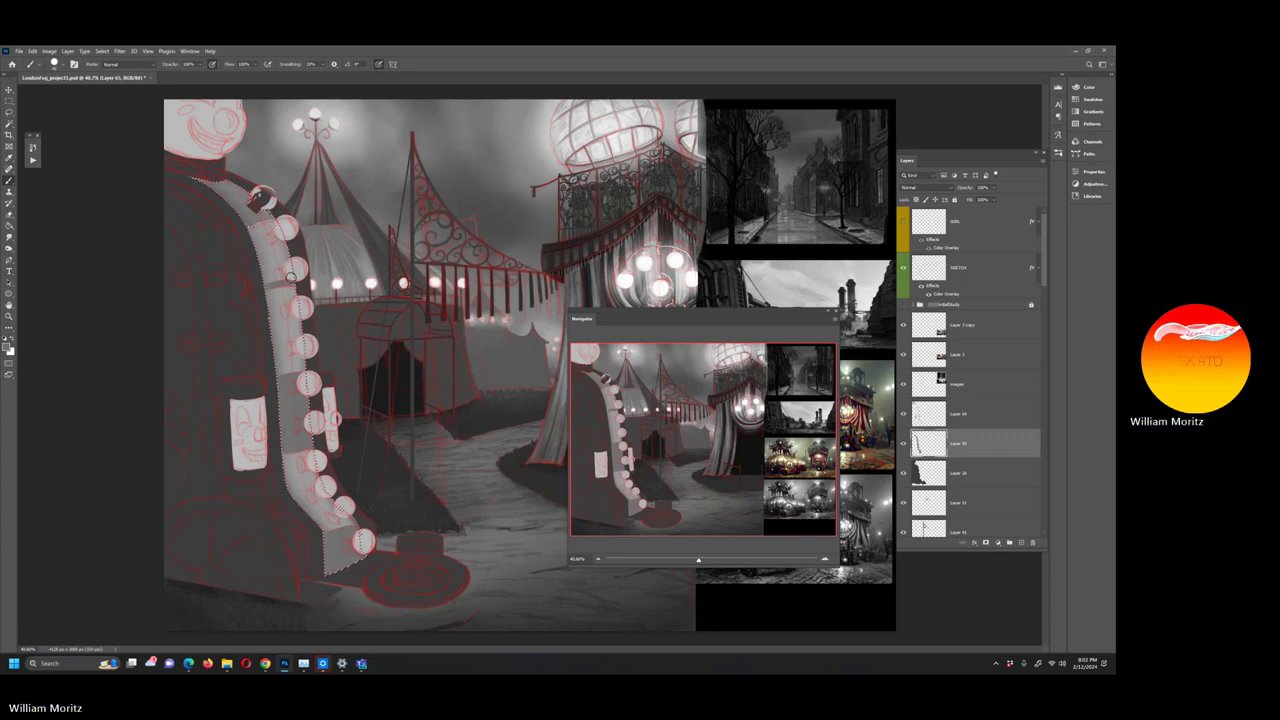
Shade the band's remaining segments at reduced brush opacity and with the Burn tool, then deselect and check the values without the sketch overlay
left_click(200, 65)
left_click(170, 84)
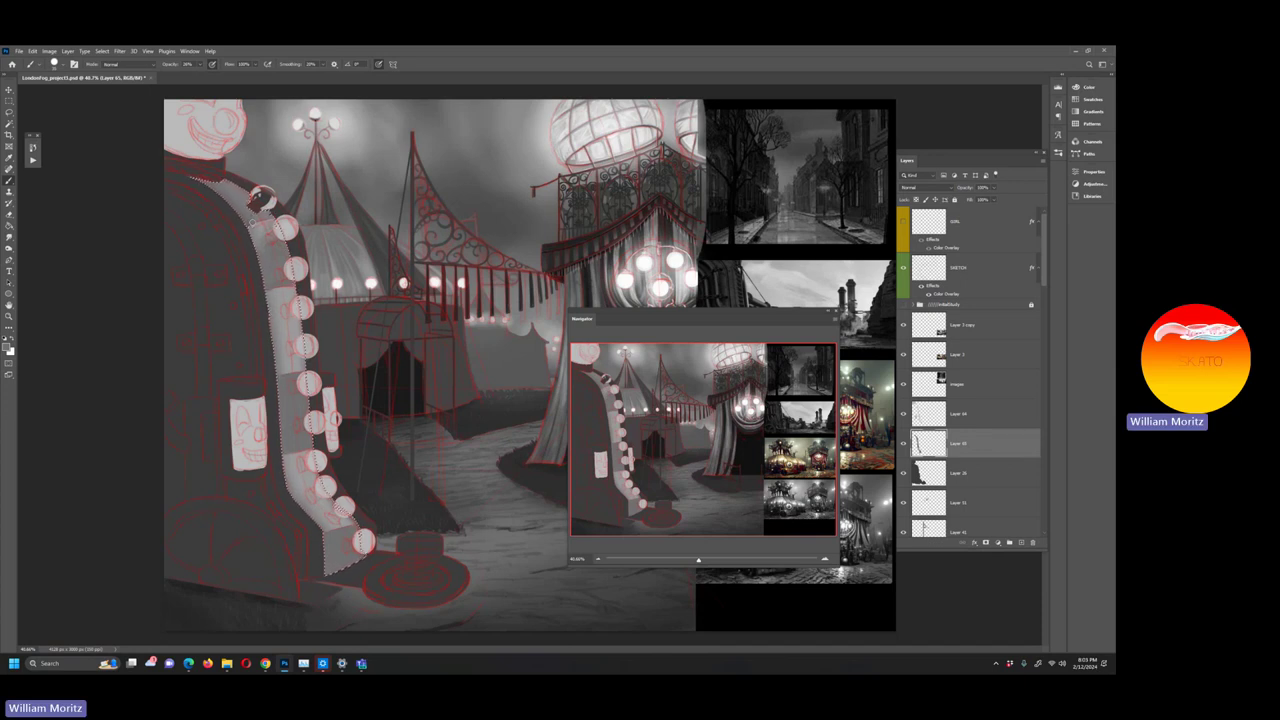
key("o")
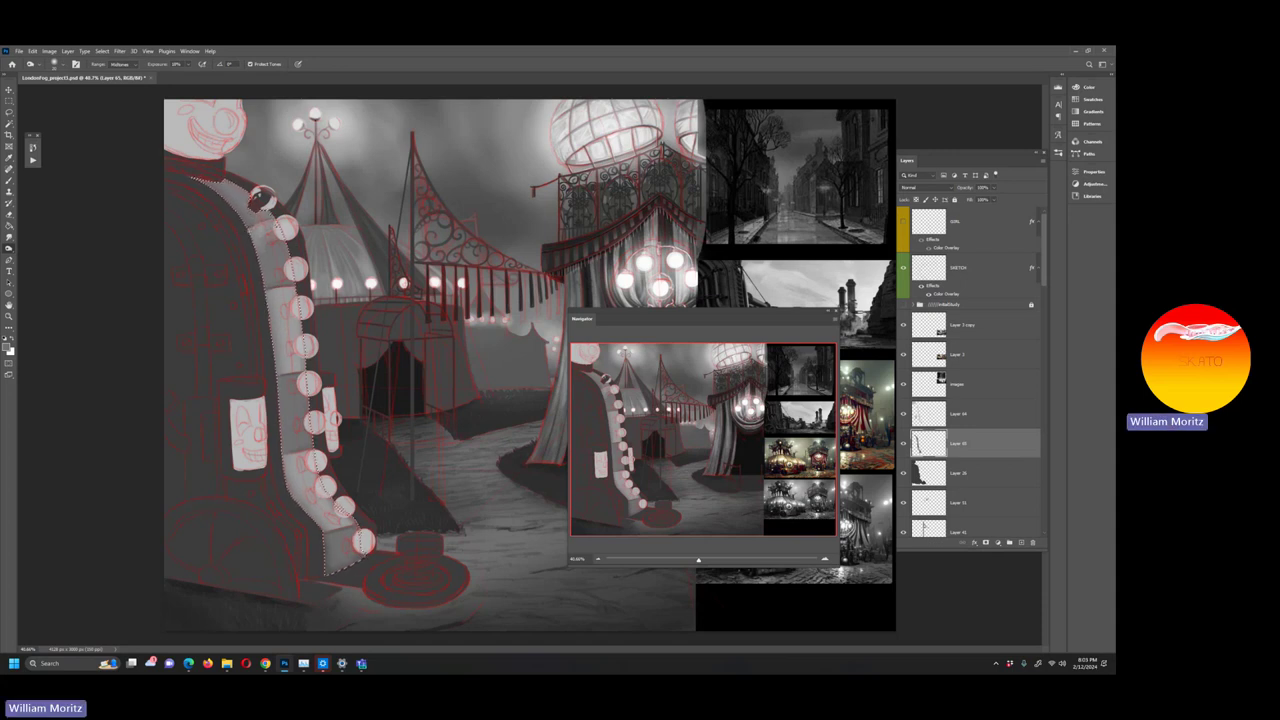
key("l")
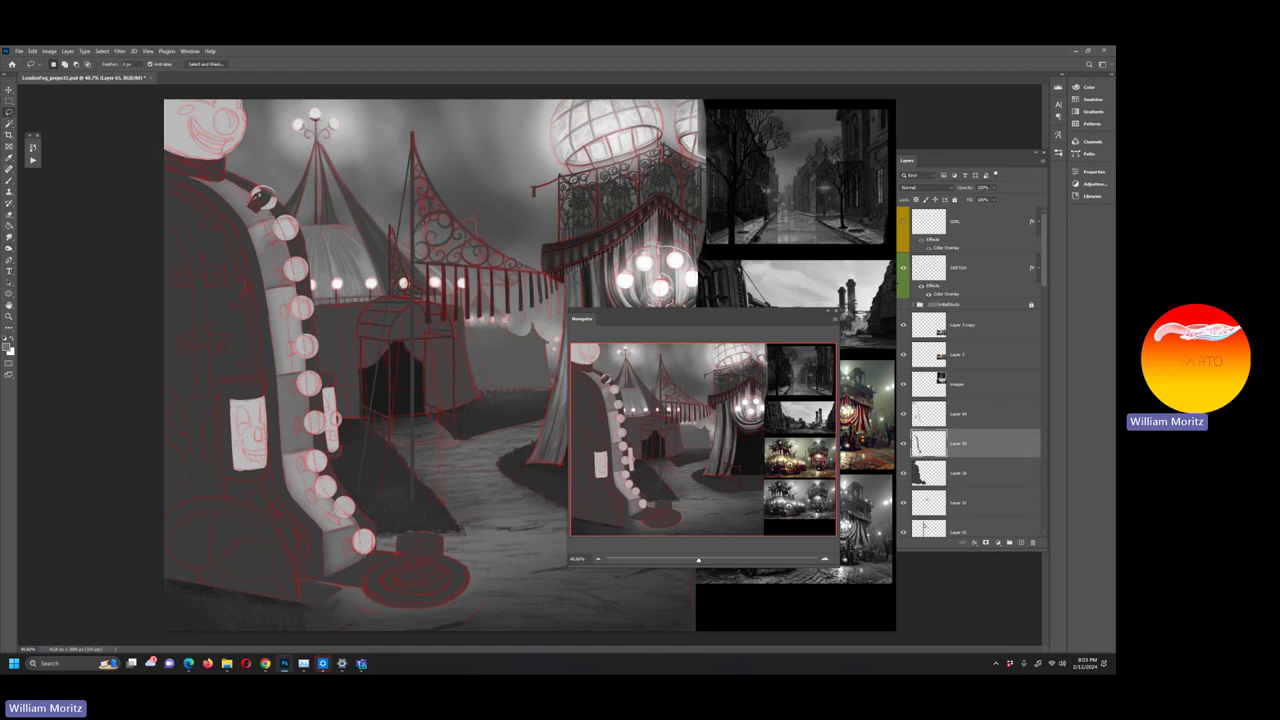
left_click(903, 269)
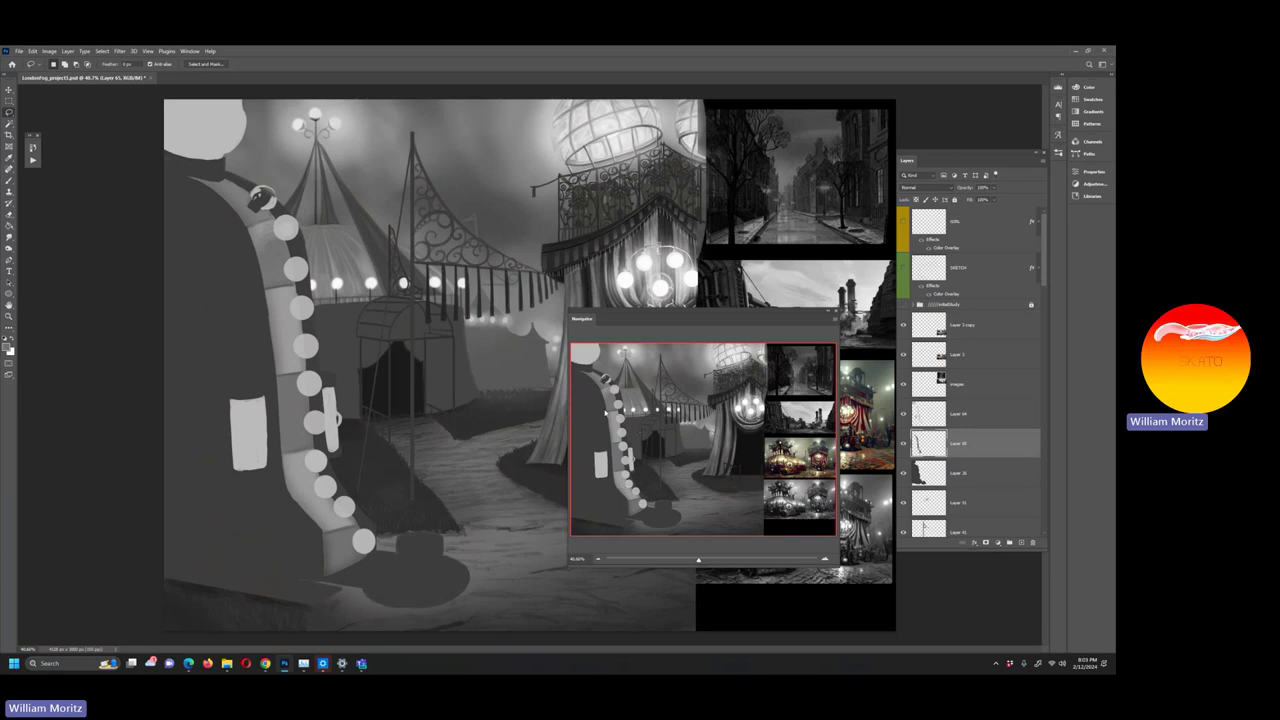
left_click(903, 268)
Sample a near-black from the striped curtain's shadow and add a new layer between the band and the discs
key("i")
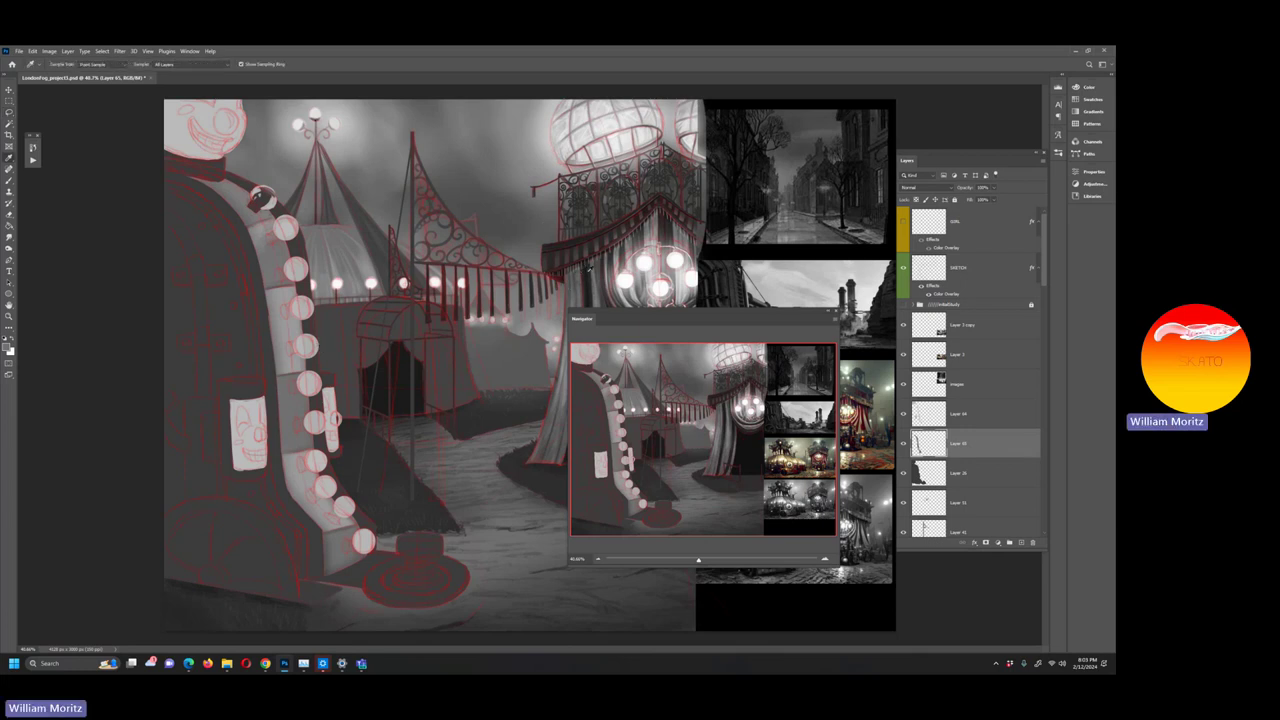
left_click_drag(621, 318, 71, 332)
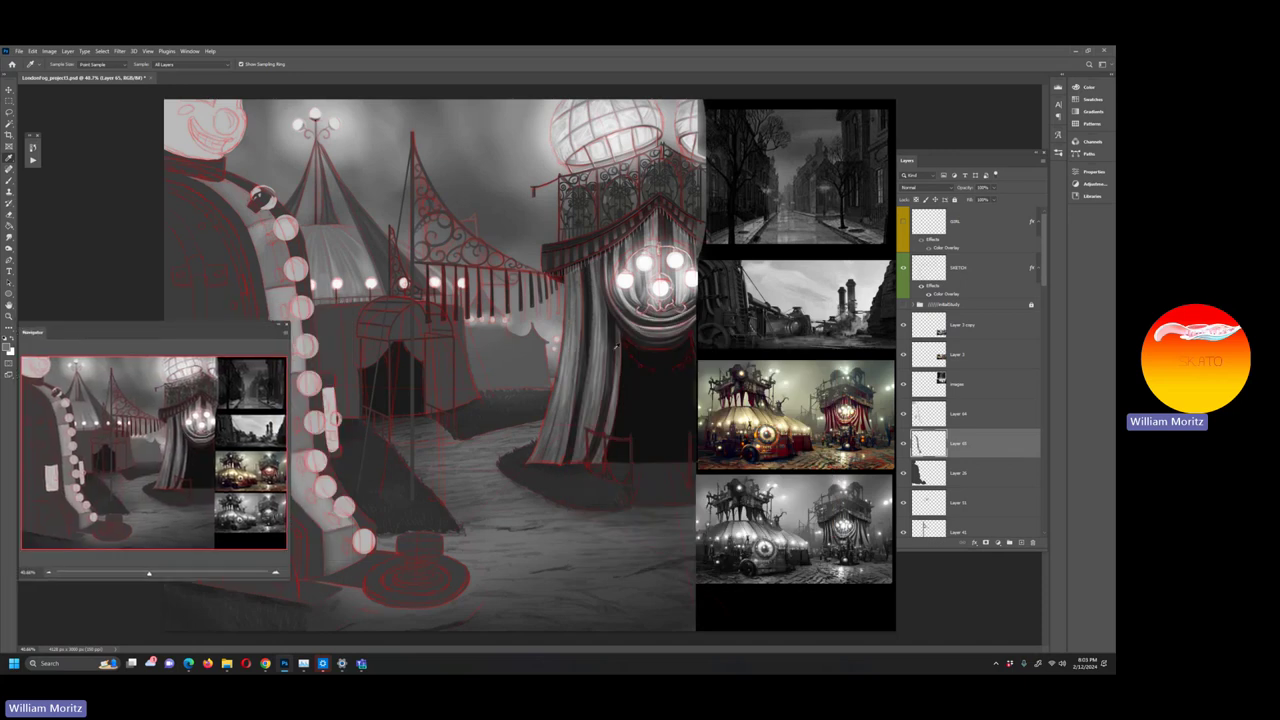
left_click(615, 346)
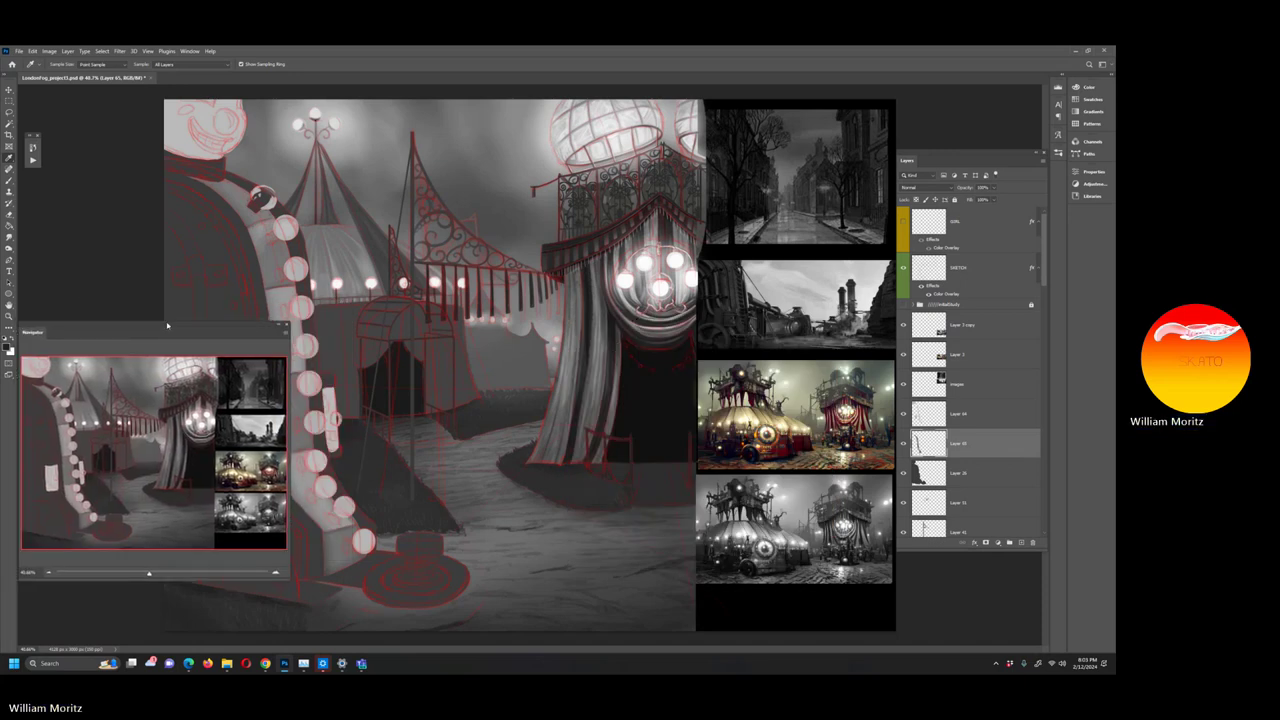
left_click_drag(130, 330, 478, 348)
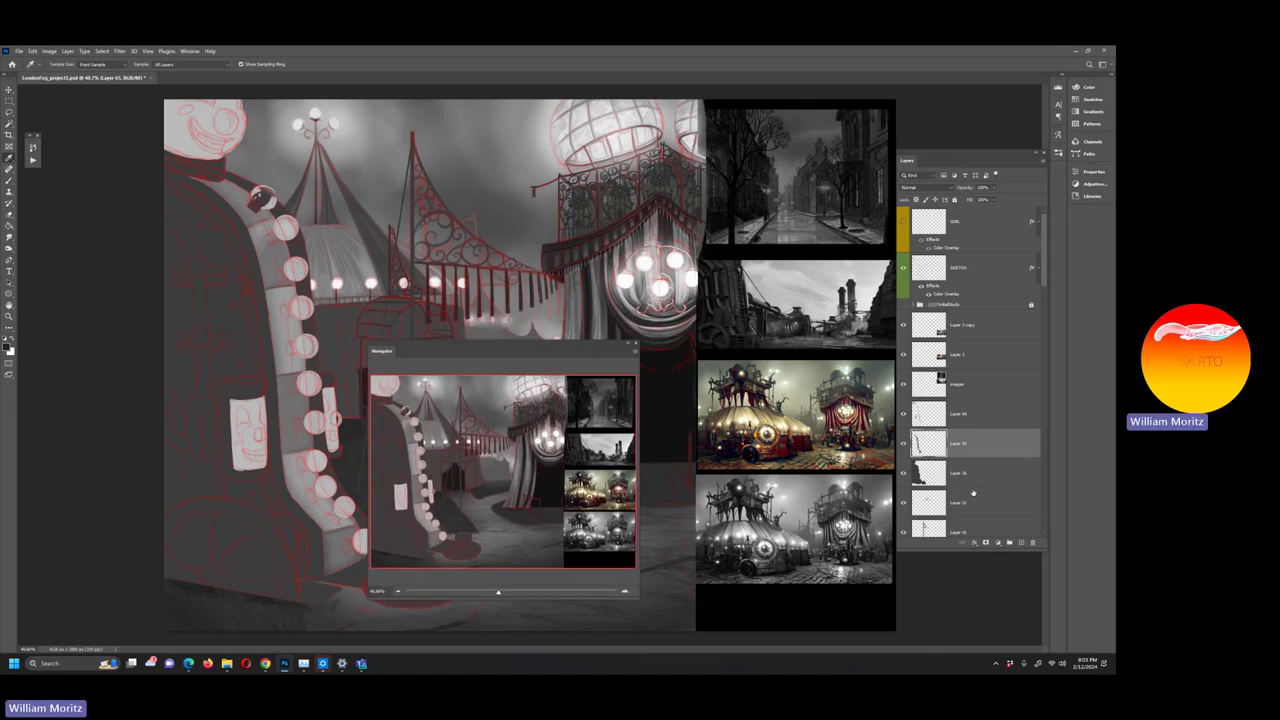
left_click(903, 414)
left_click(903, 414)
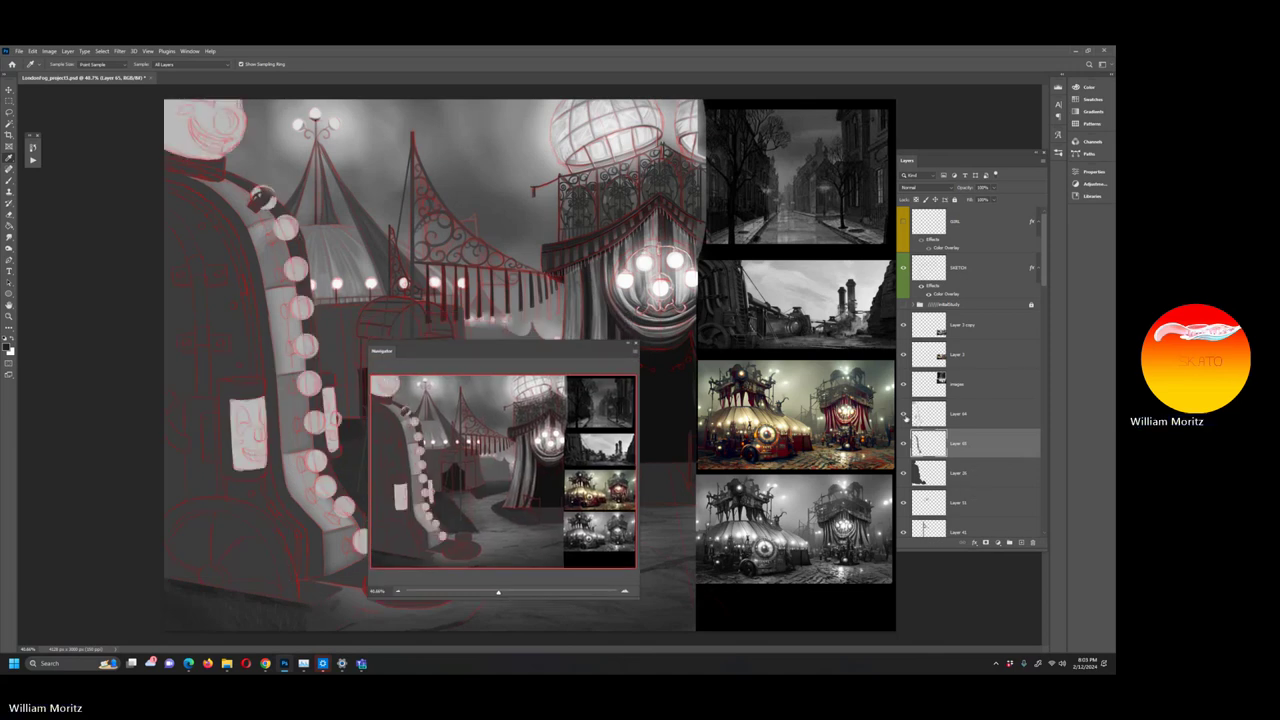
left_click(1021, 542)
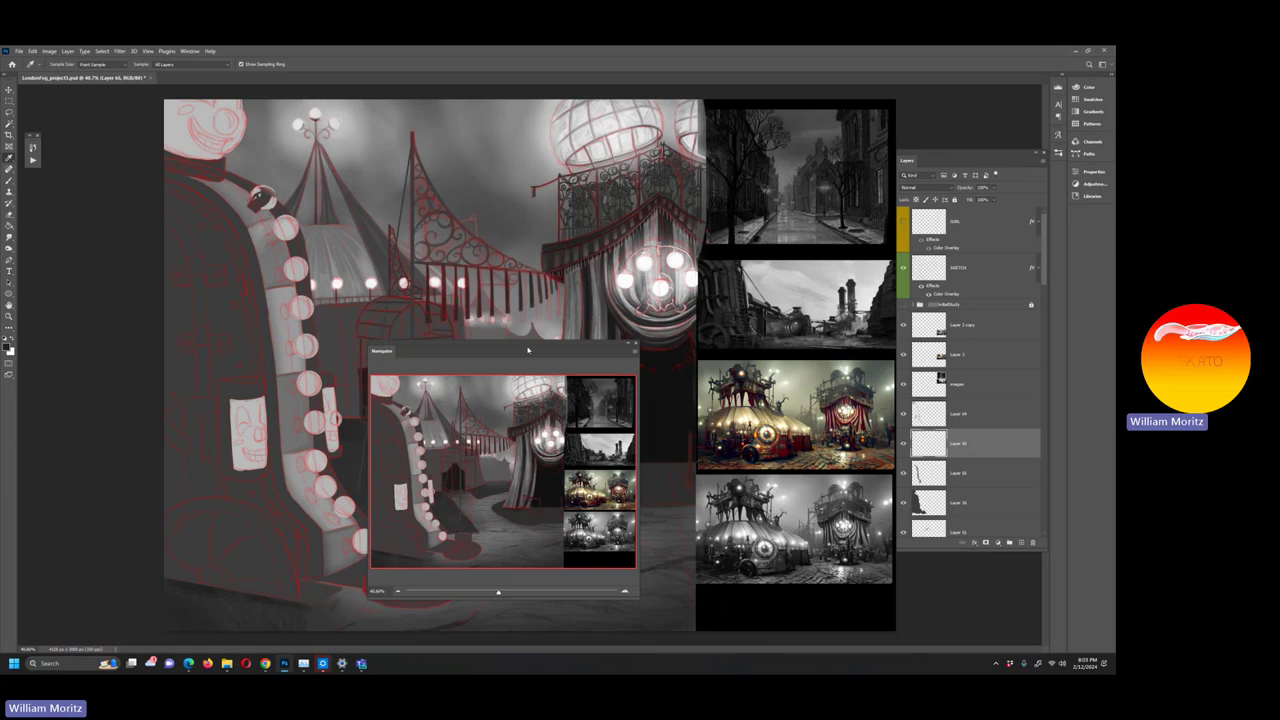
left_click_drag(530, 347, 774, 355)
Outline the sketched sockets beside the lower discs in near-black with a small Hard Round brush at 100% opacity
key("b")
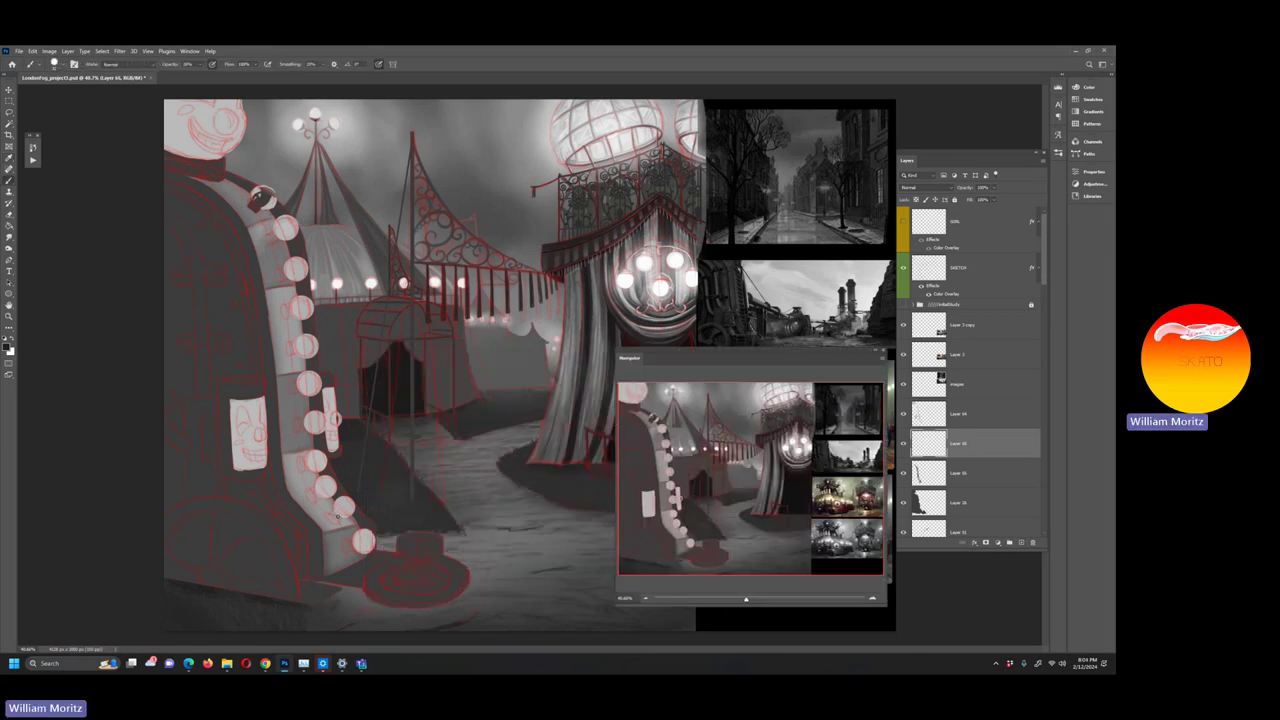
left_click(9, 316)
left_click_drag(296, 499, 313, 499)
key("b")
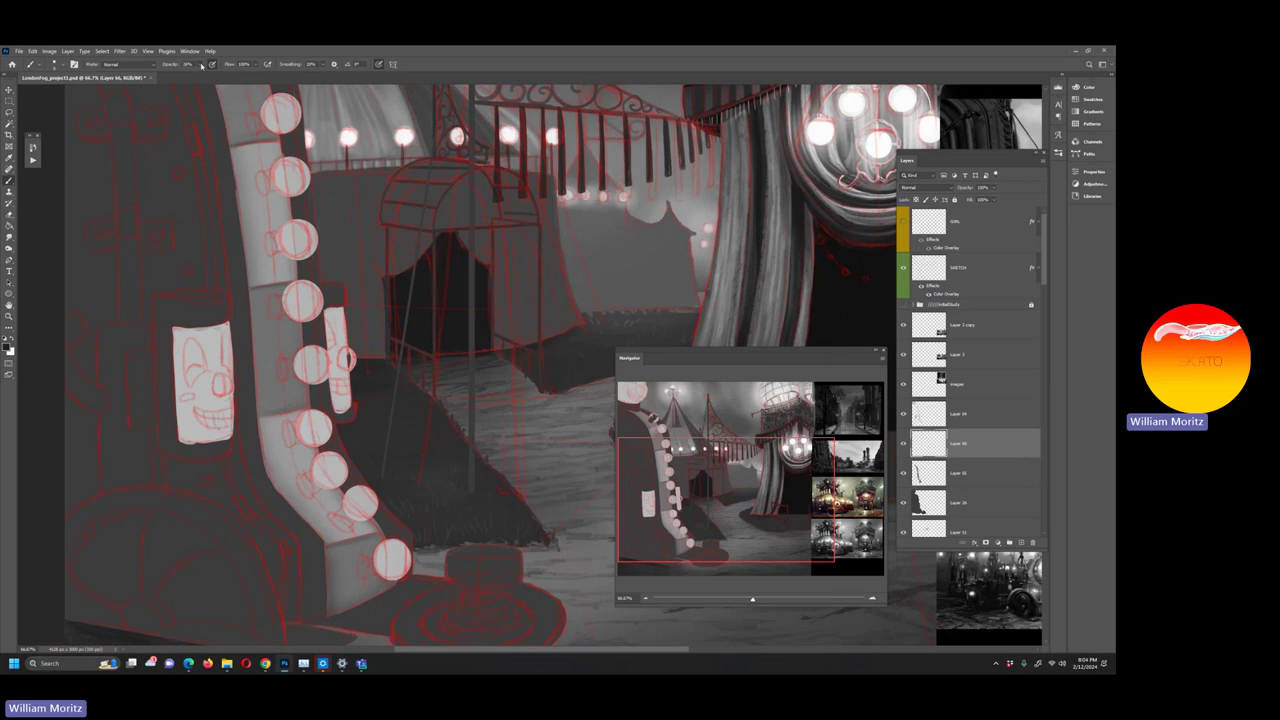
left_click_drag(201, 65, 233, 55)
left_click(60, 65)
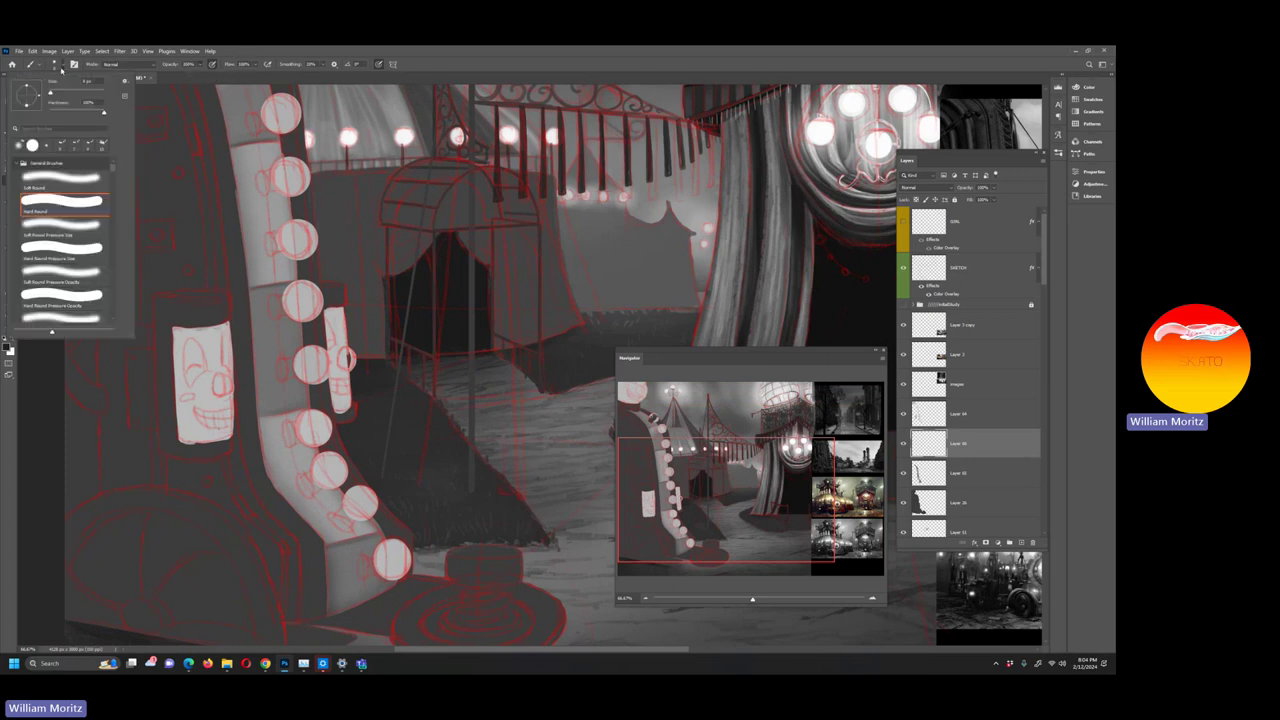
double_click(81, 212)
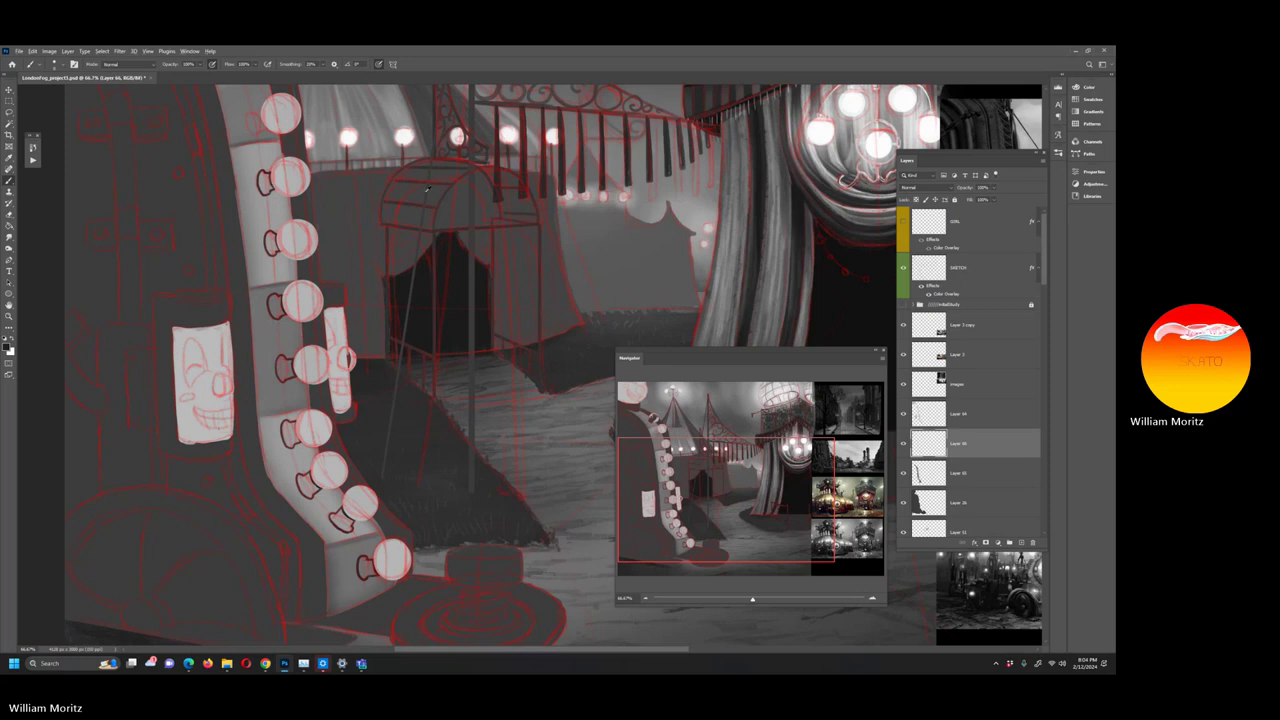
Resample the dark socket colour and outline the remaining sockets beside the two upper discs, checking them without the sketch overlay
key("x")
left_click_drag(293, 185, 458, 295)
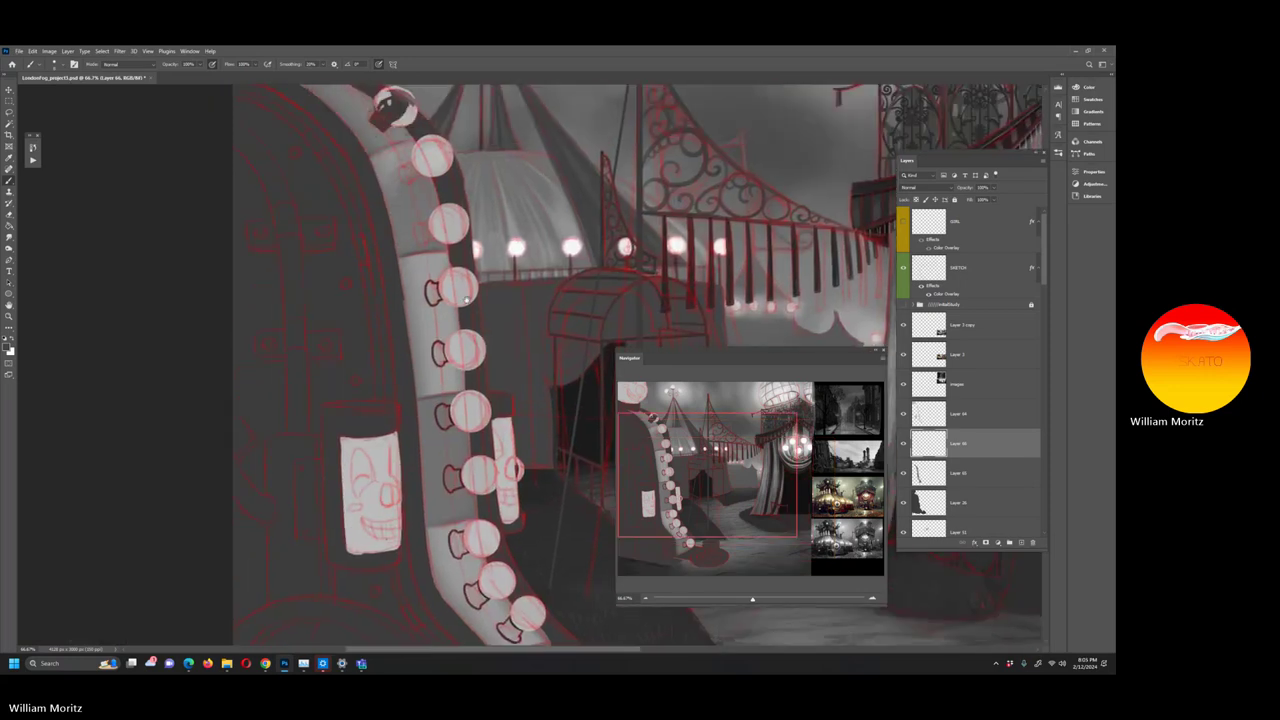
key("i")
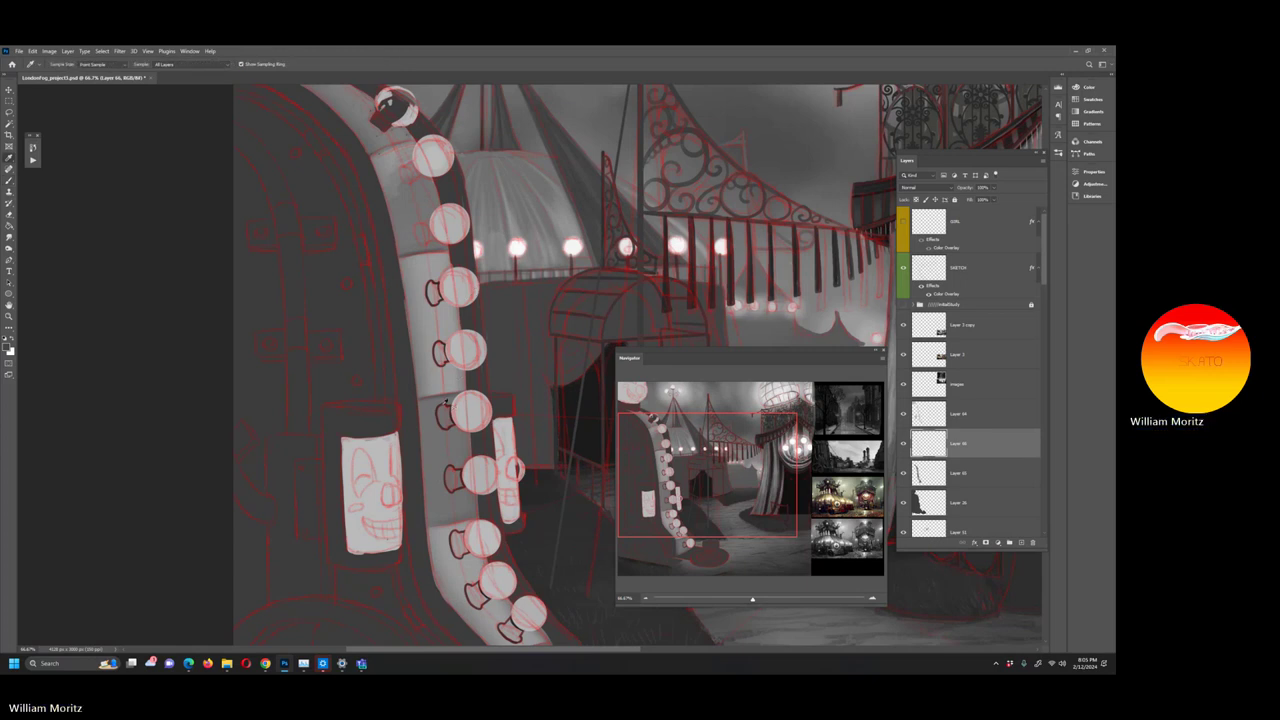
left_click(427, 344)
left_click(903, 268)
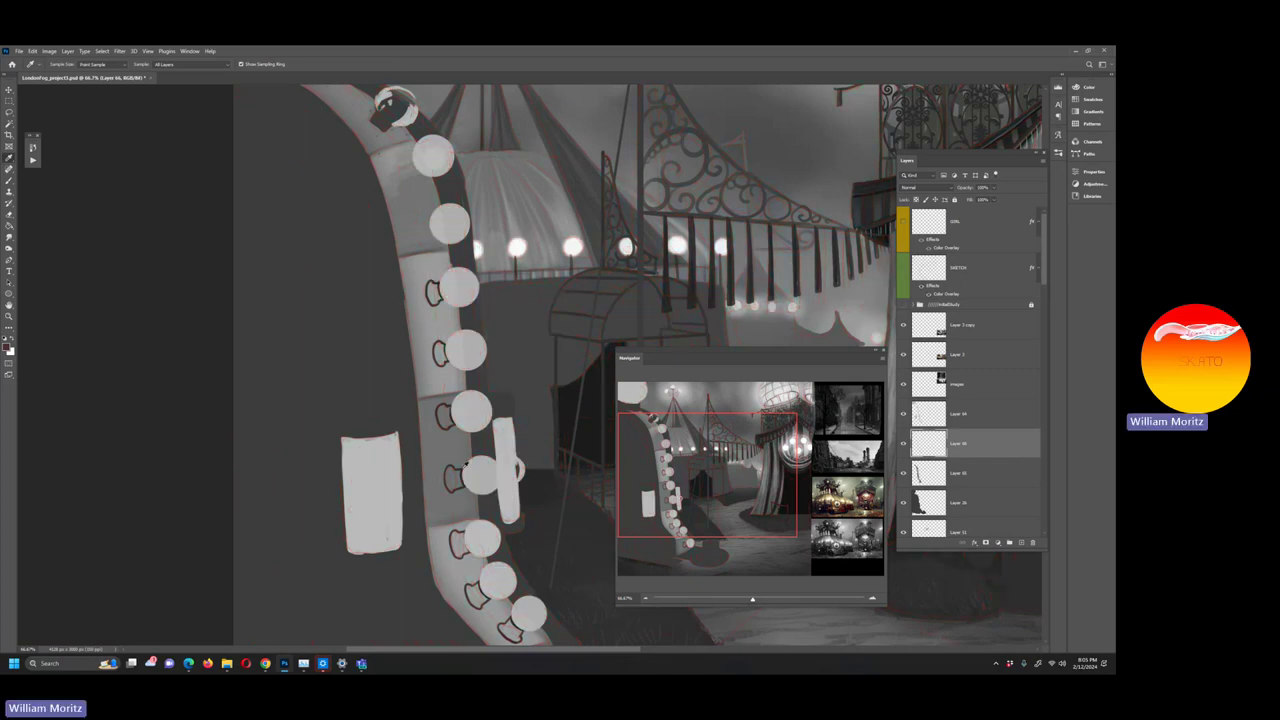
key("b")
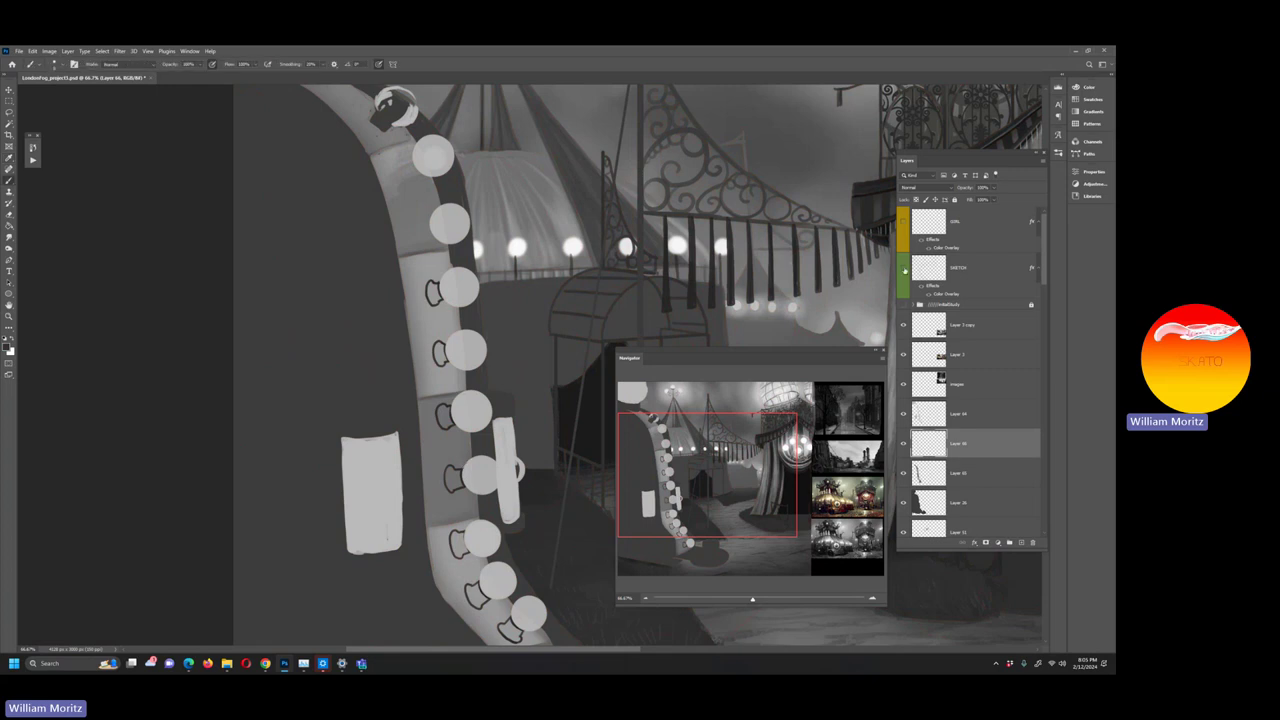
left_click(904, 269)
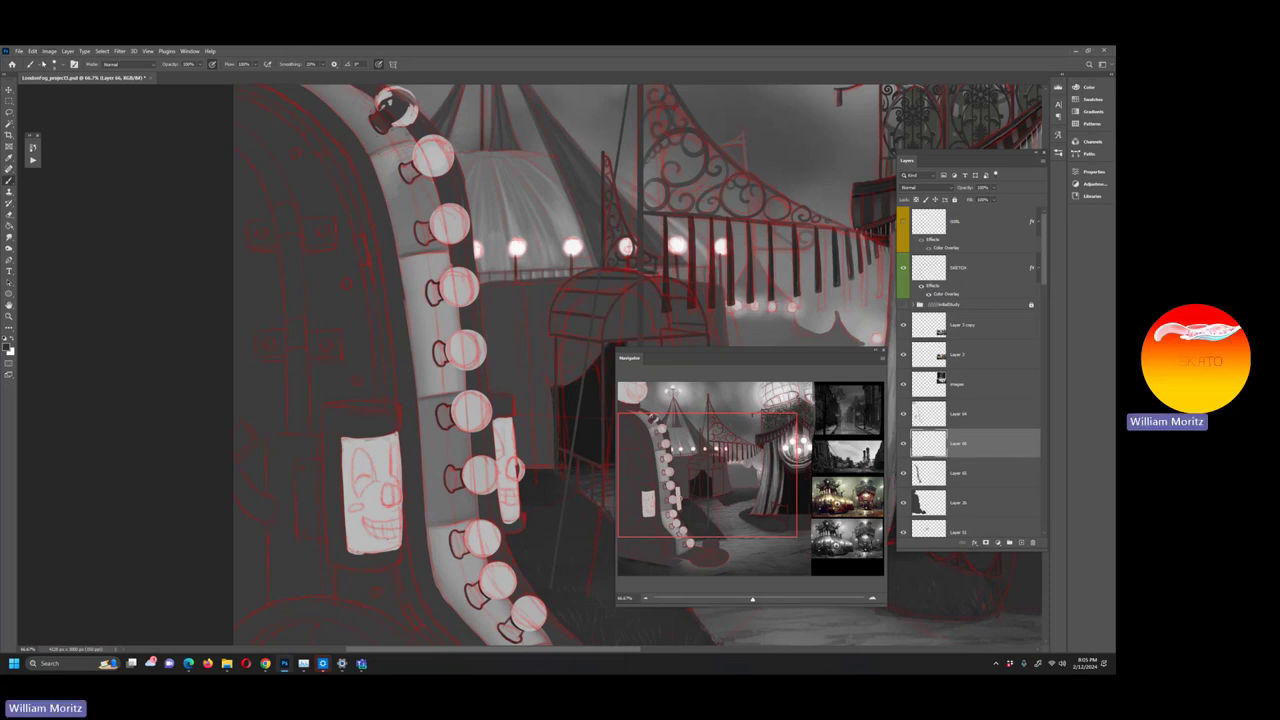
Select the insides of all the outlined sockets with the Magic Wand and expand the selection slightly
key("w")
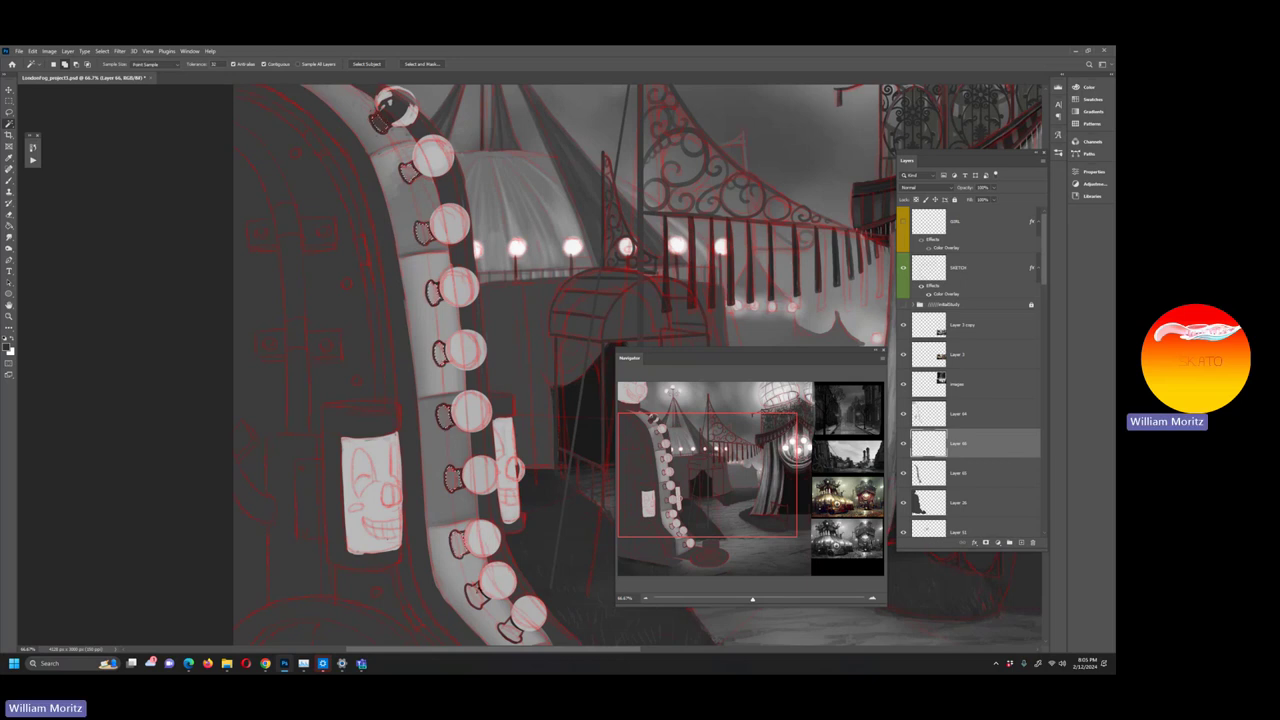
left_click_drag(481, 545, 426, 365)
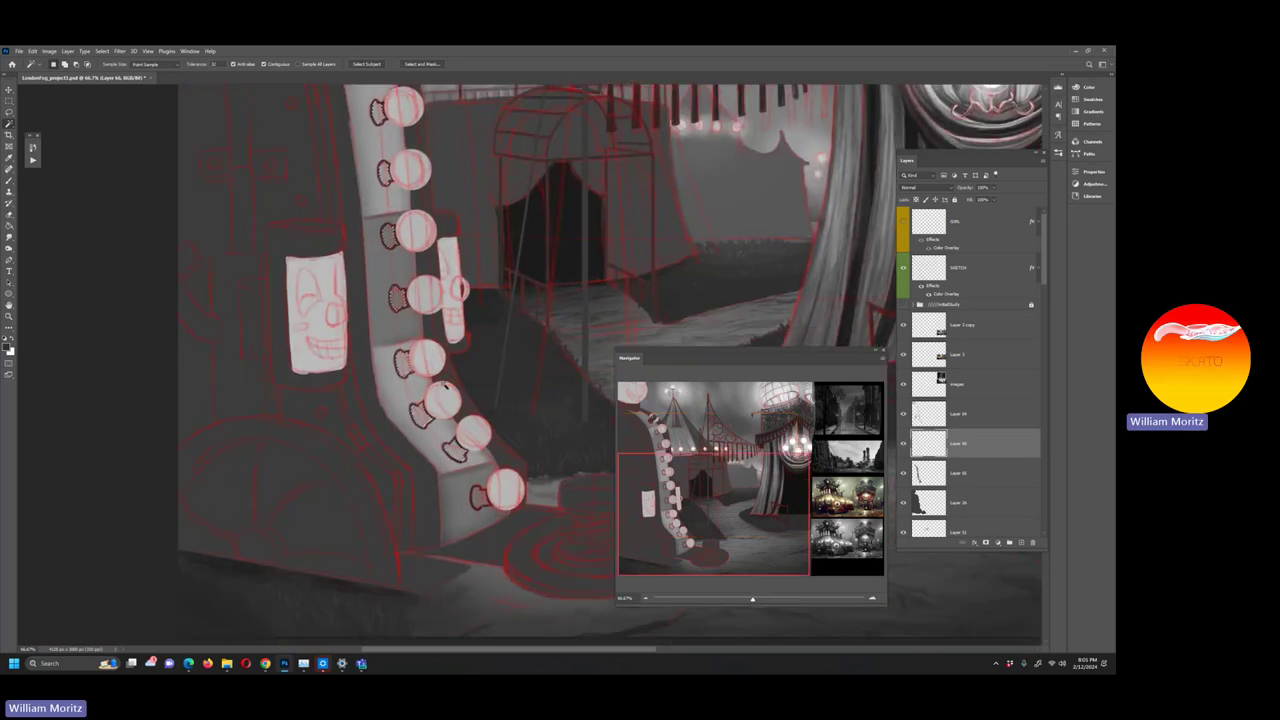
left_click(102, 51)
mouse_move(120, 182)
left_click(197, 190)
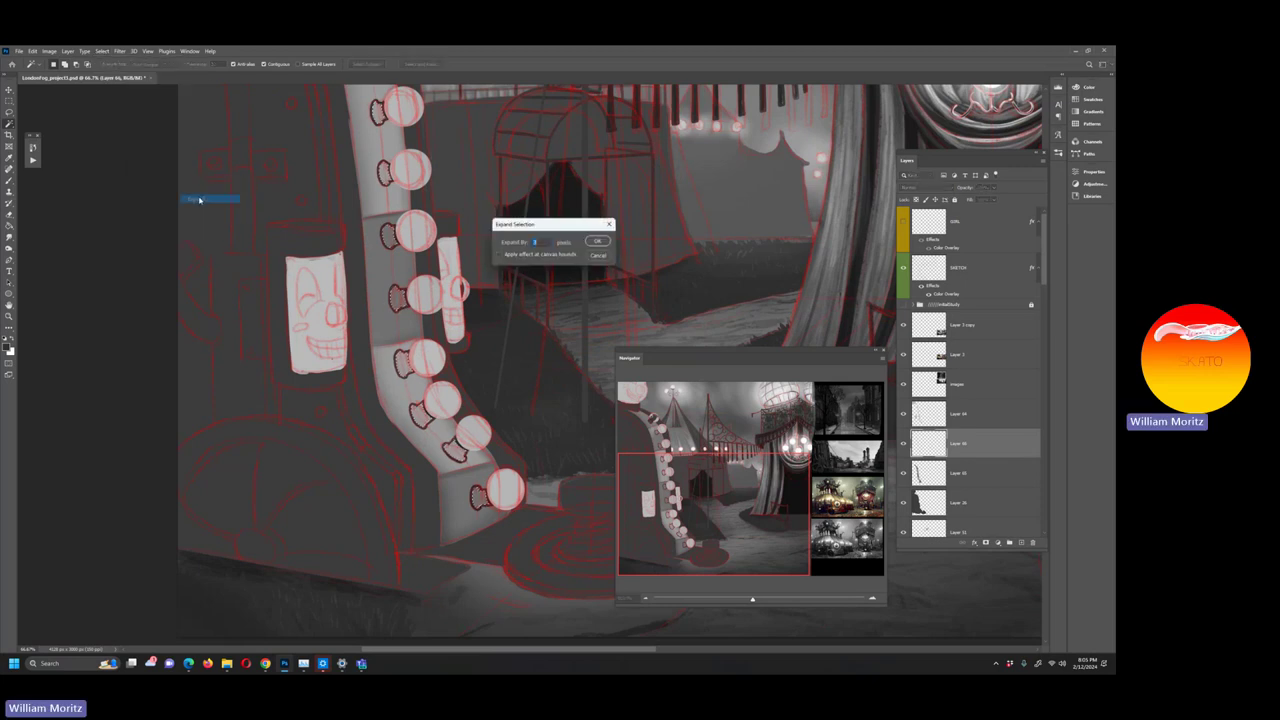
key("Return")
Fill the selected sockets beside the discs with the near-black colour
key("g")
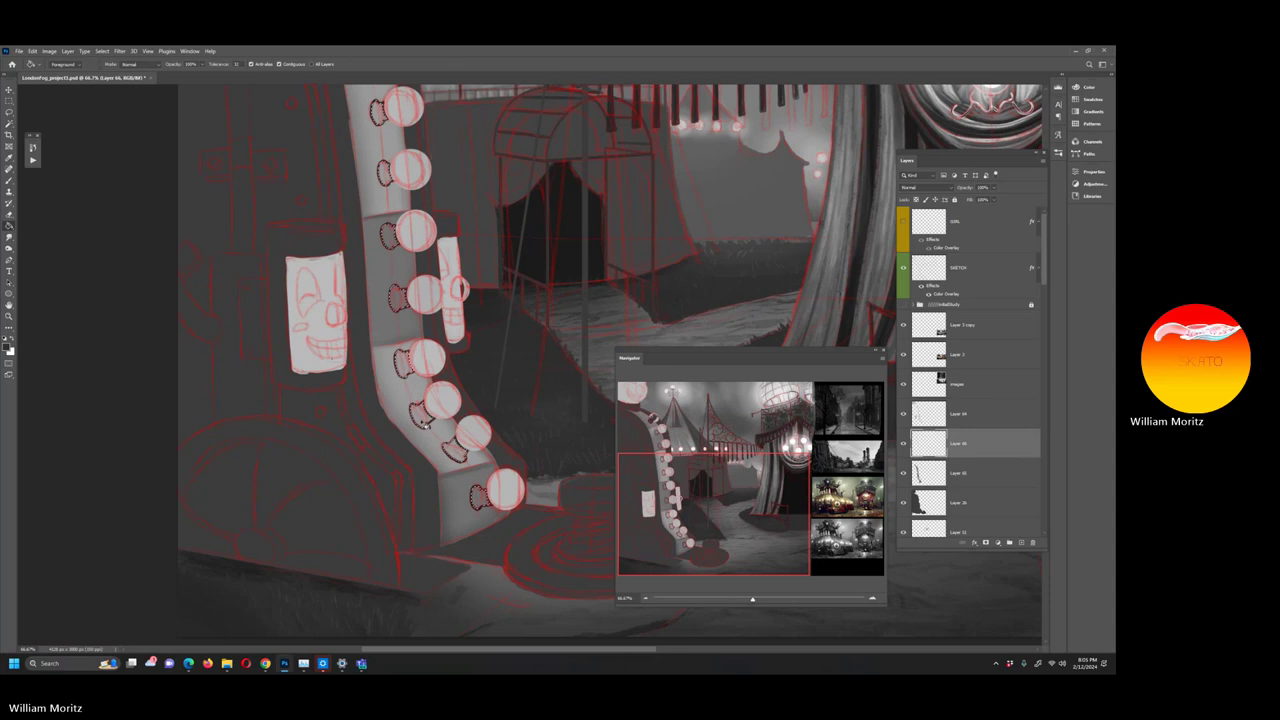
left_click(1020, 543)
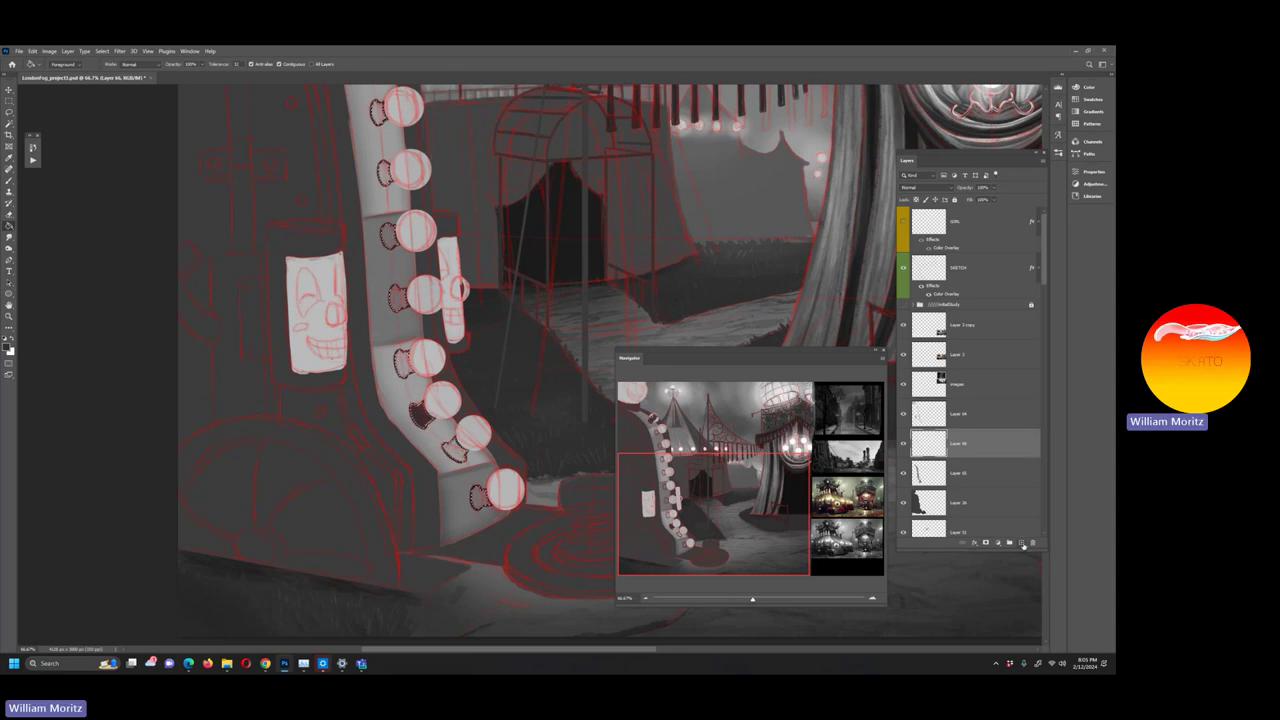
left_click(414, 420)
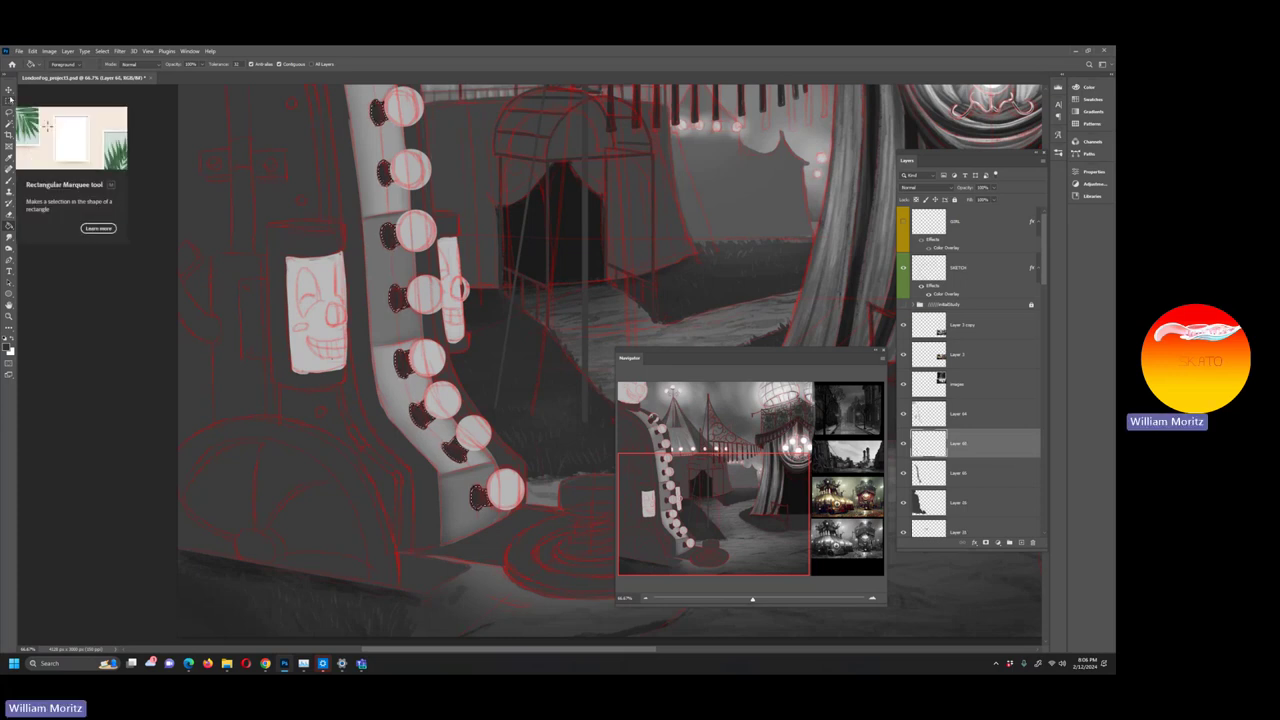
Deselect the sockets and review the whole painting without the sketch overlay, finishing with the sketch shown again
left_click(10, 100)
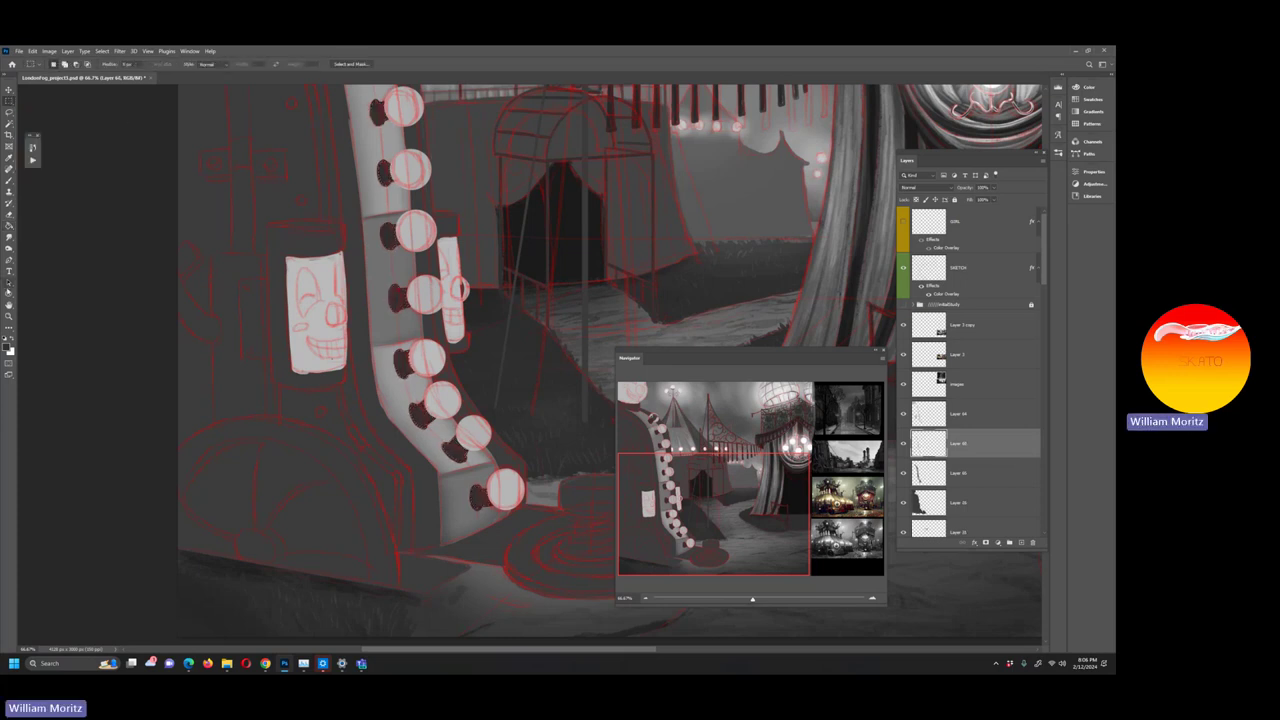
left_click(9, 316)
left_click(412, 237, "alt")
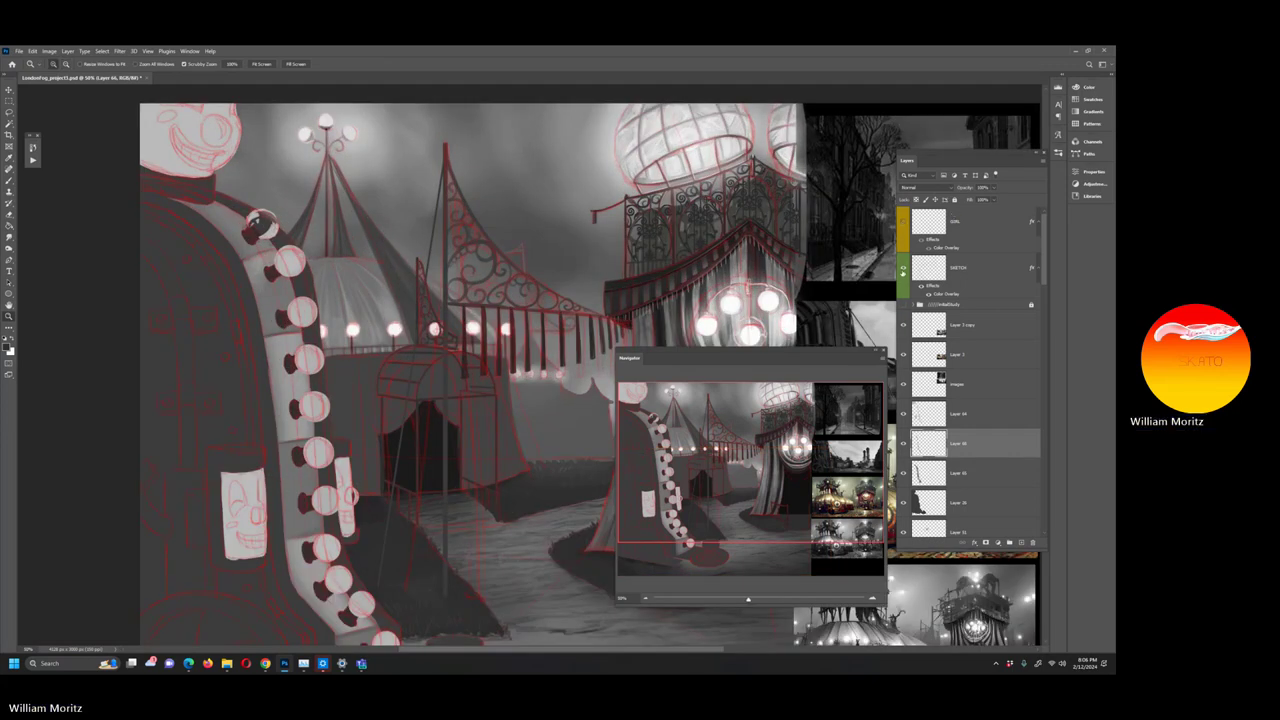
key("ctrl+comma")
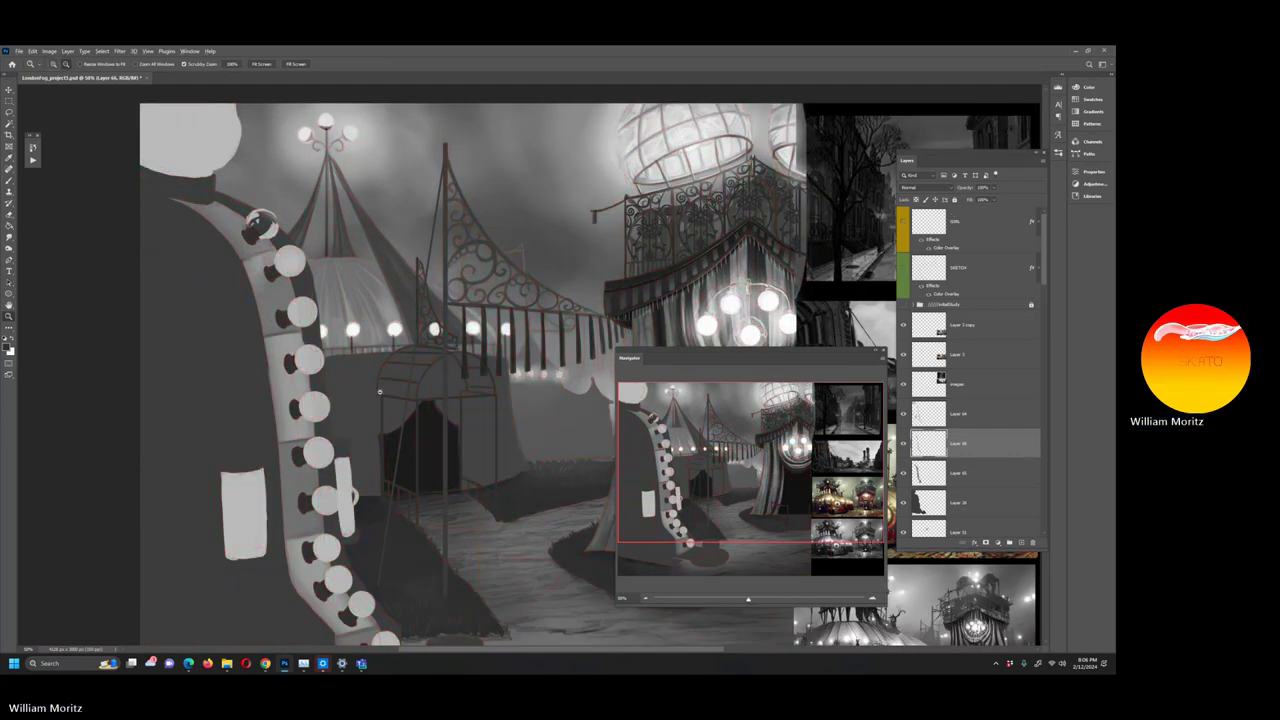
left_click(463, 283, "alt")
left_click(463, 283, "alt")
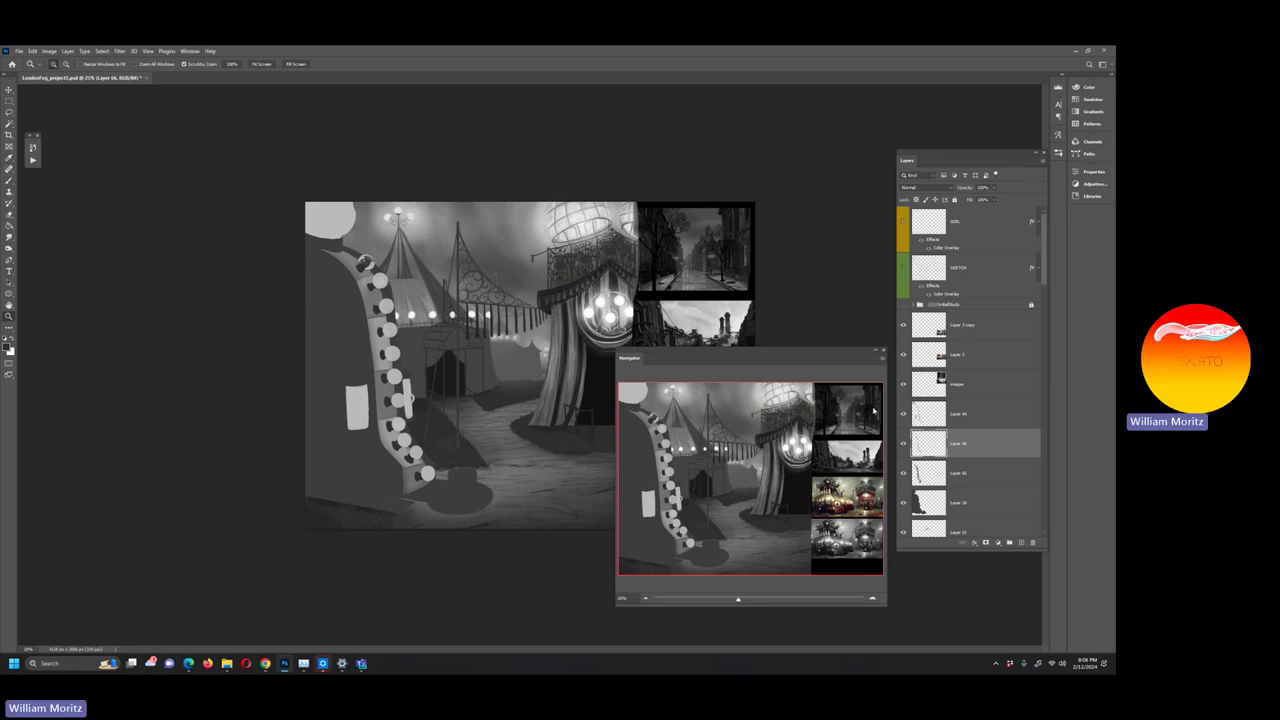
left_click(903, 267)
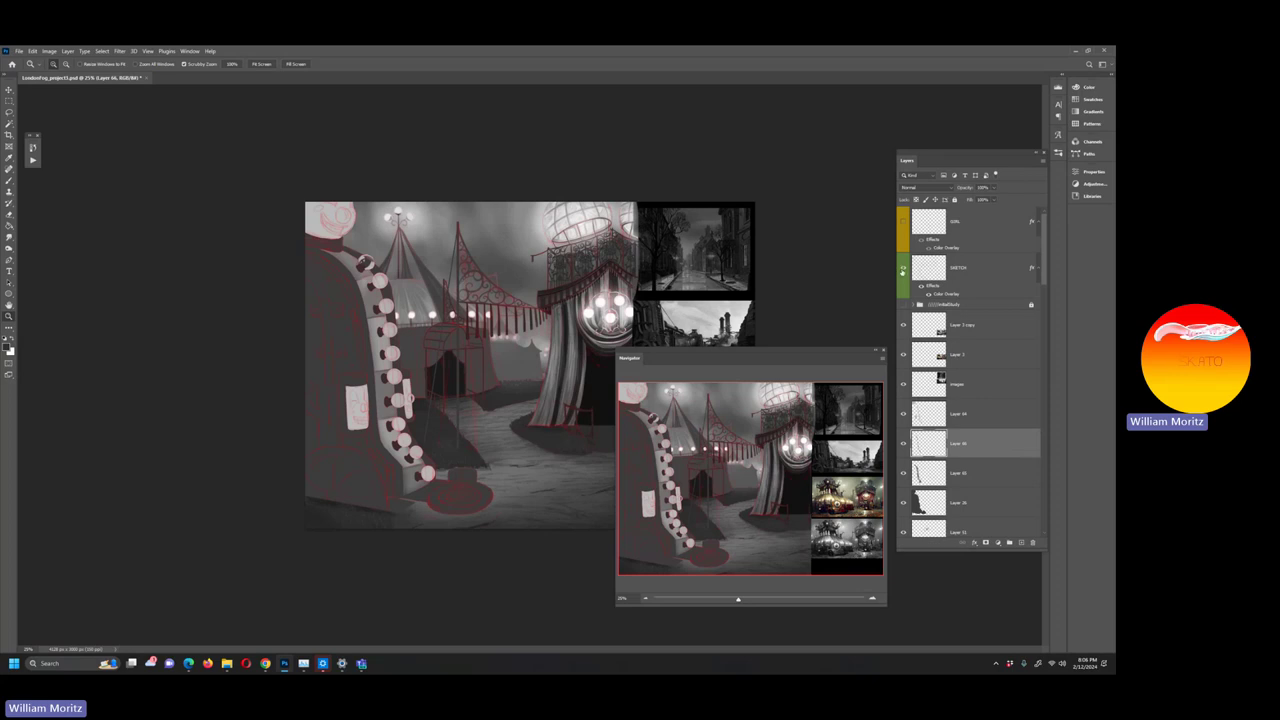
Sample the near-black from the dark opening behind the striped curtains as the foreground colour, moving the Navigator clear of the canvas
key("i")
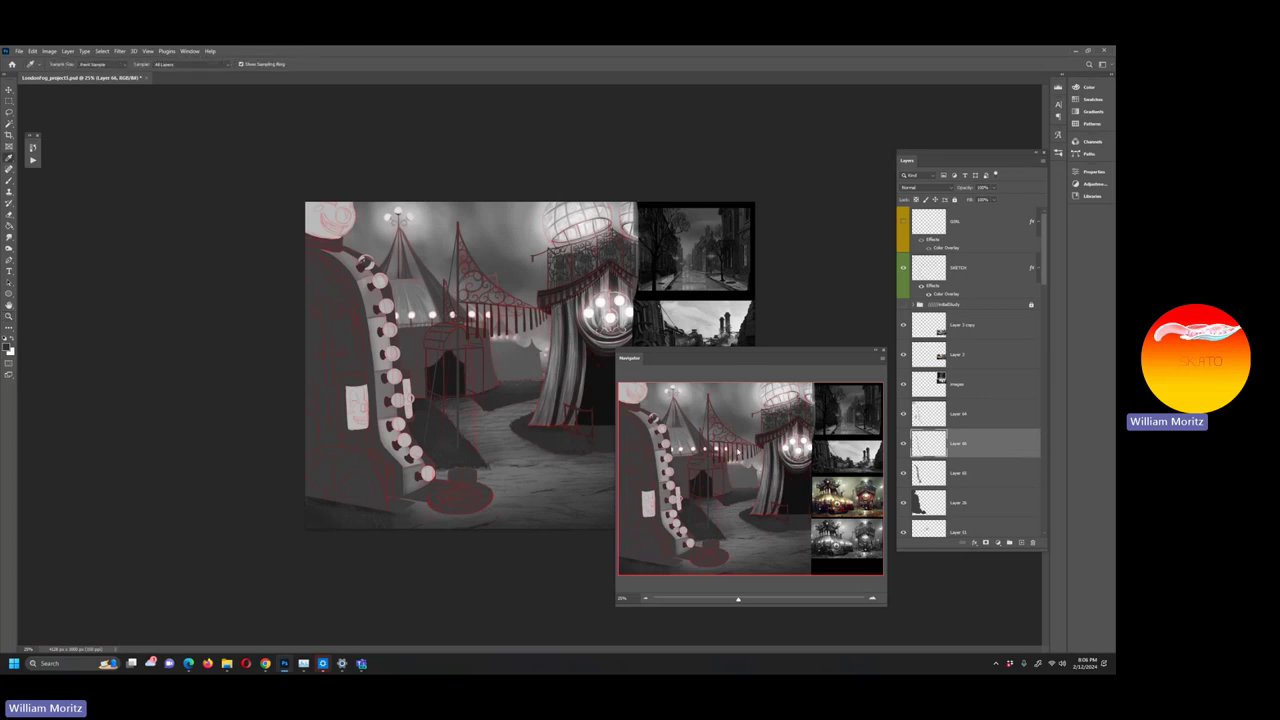
left_click_drag(740, 355, 143, 436)
key("z")
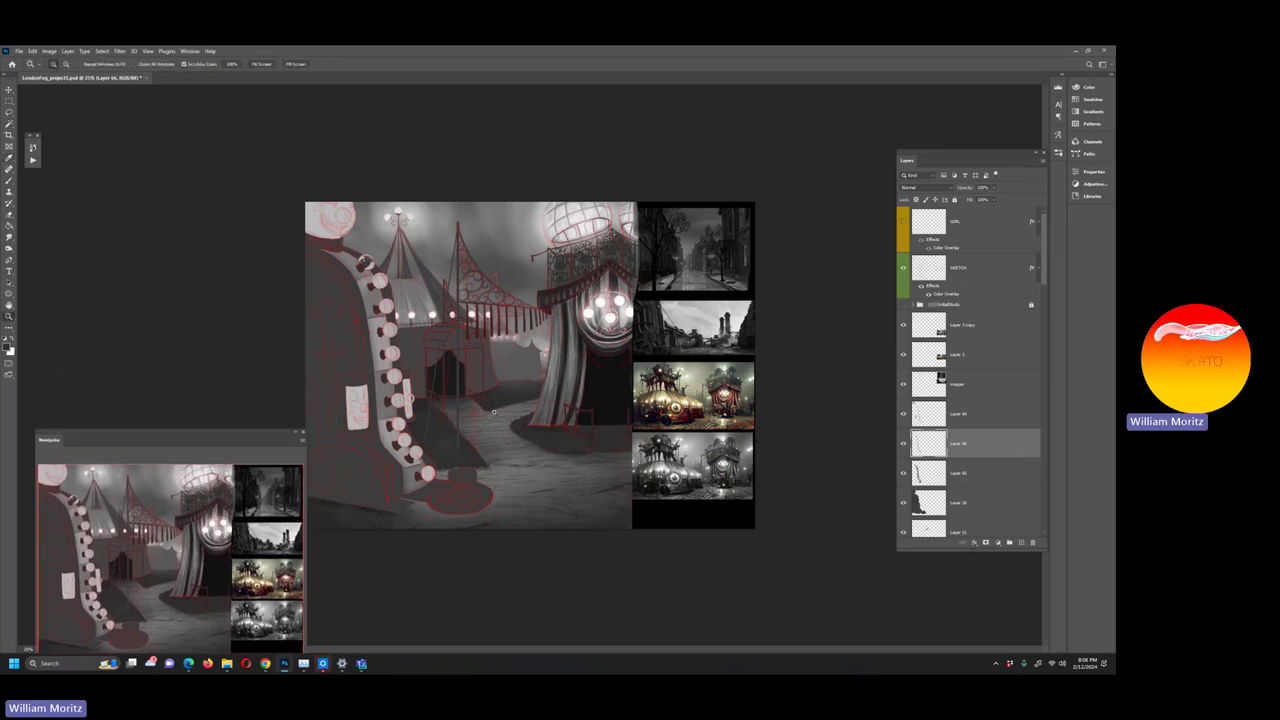
key("i")
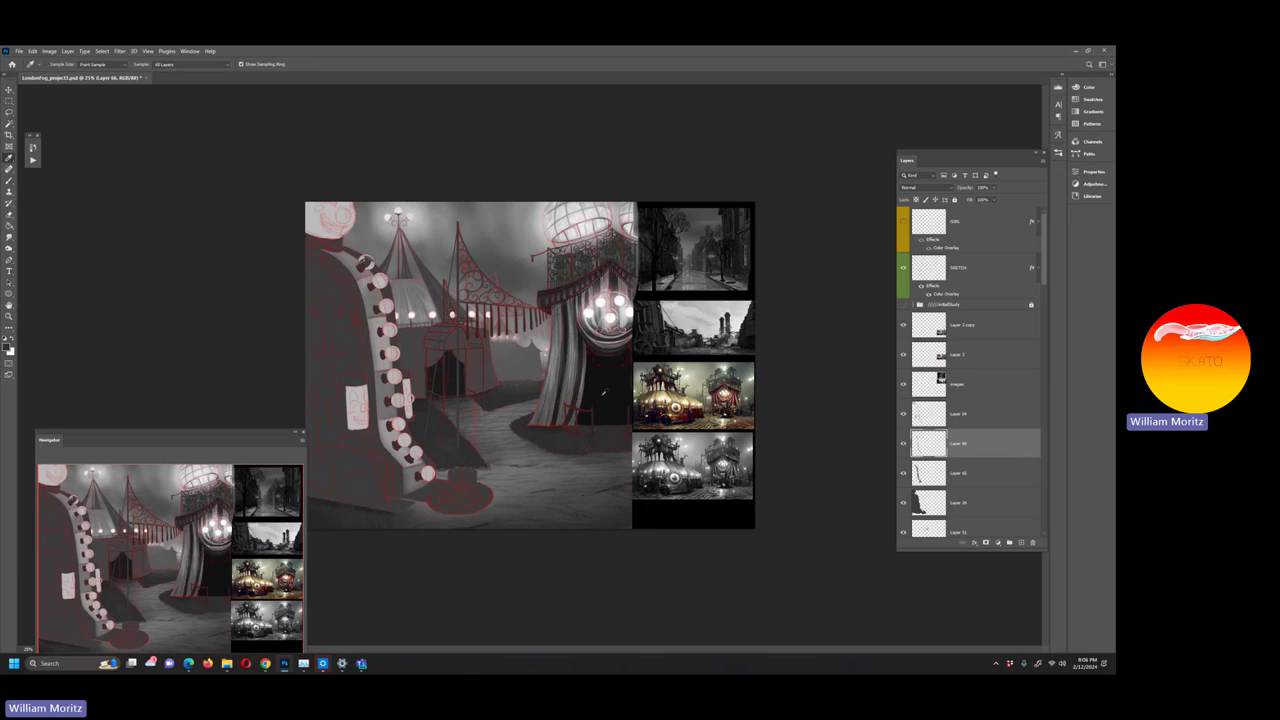
left_click(604, 393)
left_click(9, 346)
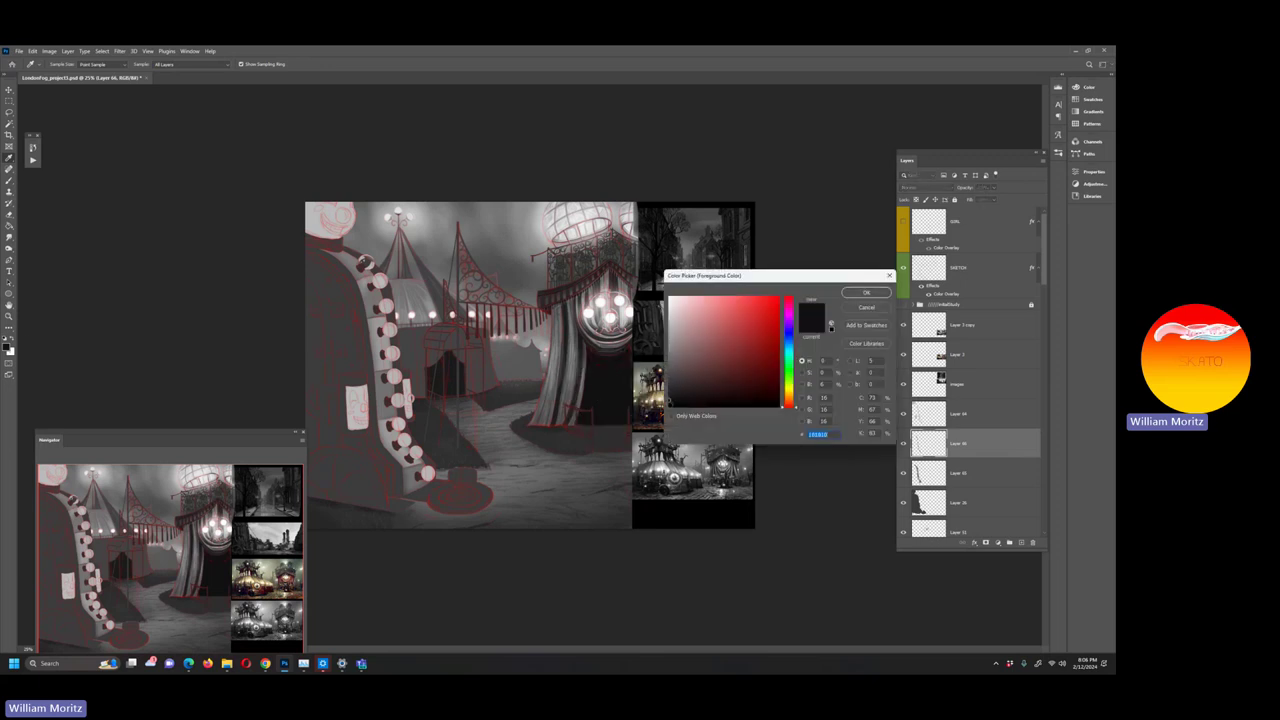
left_click(850, 293)
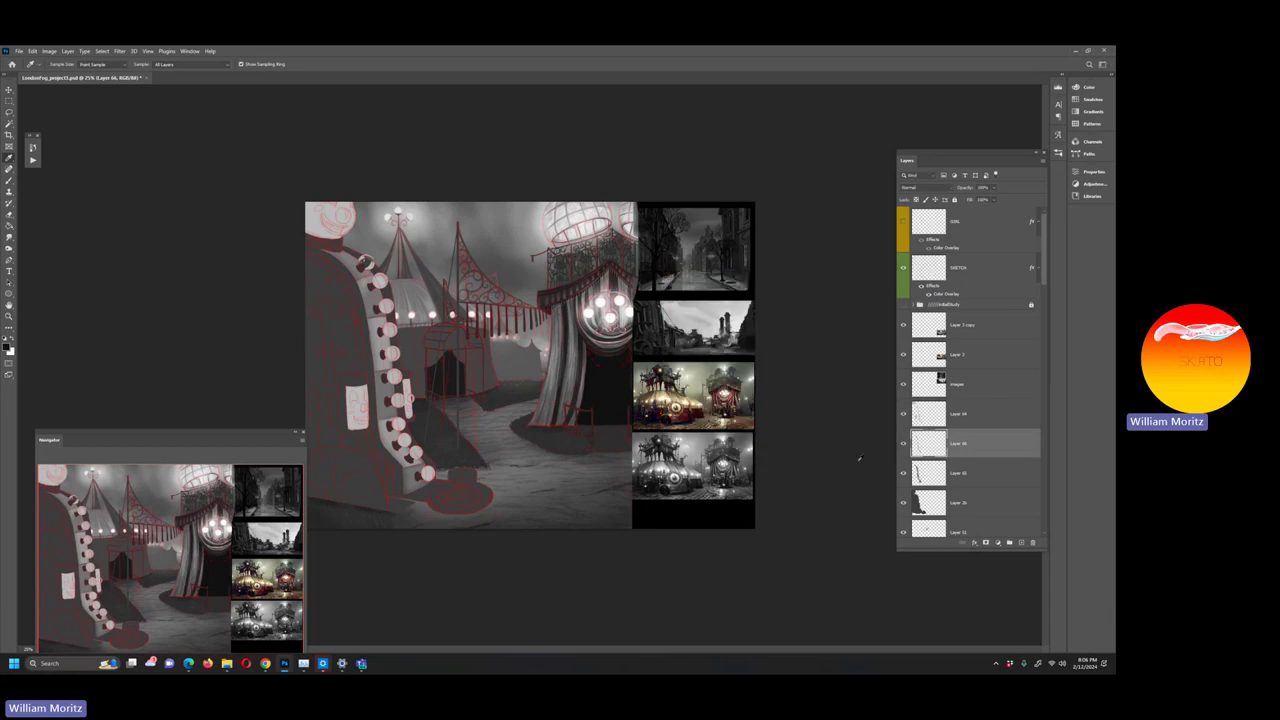
Load the foreground silhouette layer's outline as a selection and add a new layer directly above it
left_click(919, 513, "ctrl")
left_click(986, 497)
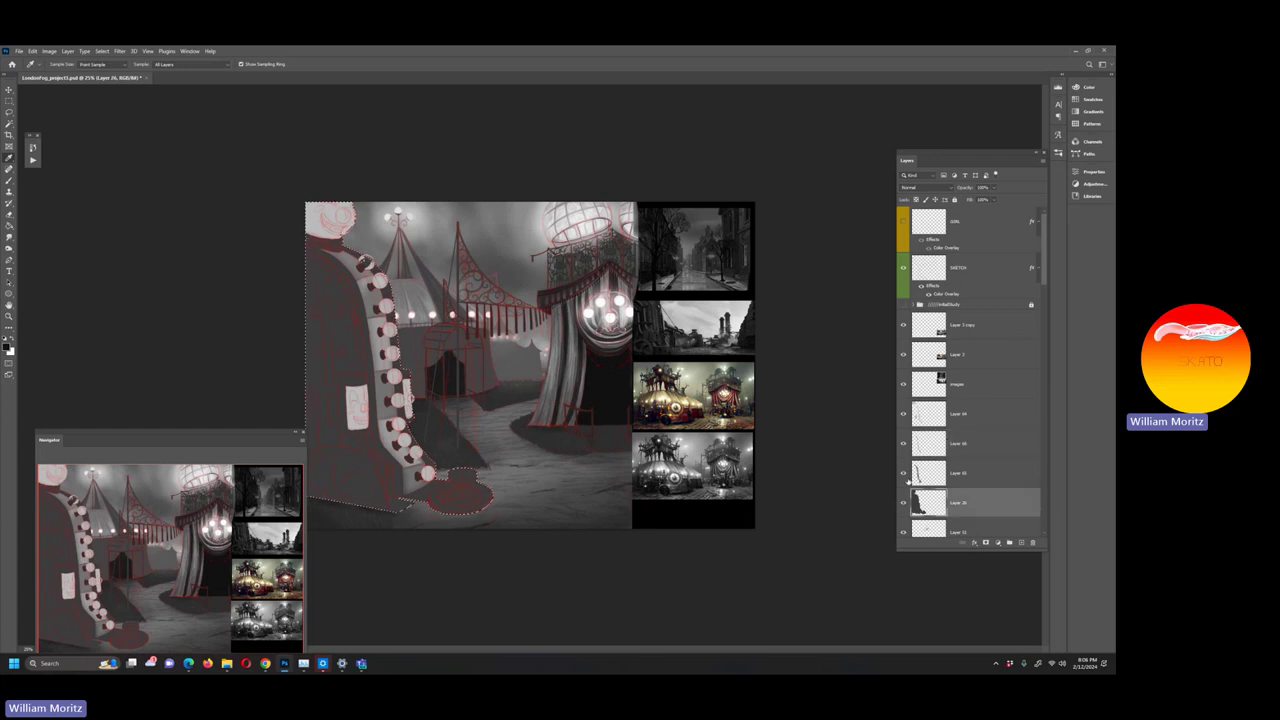
left_click(905, 479)
left_click(905, 479)
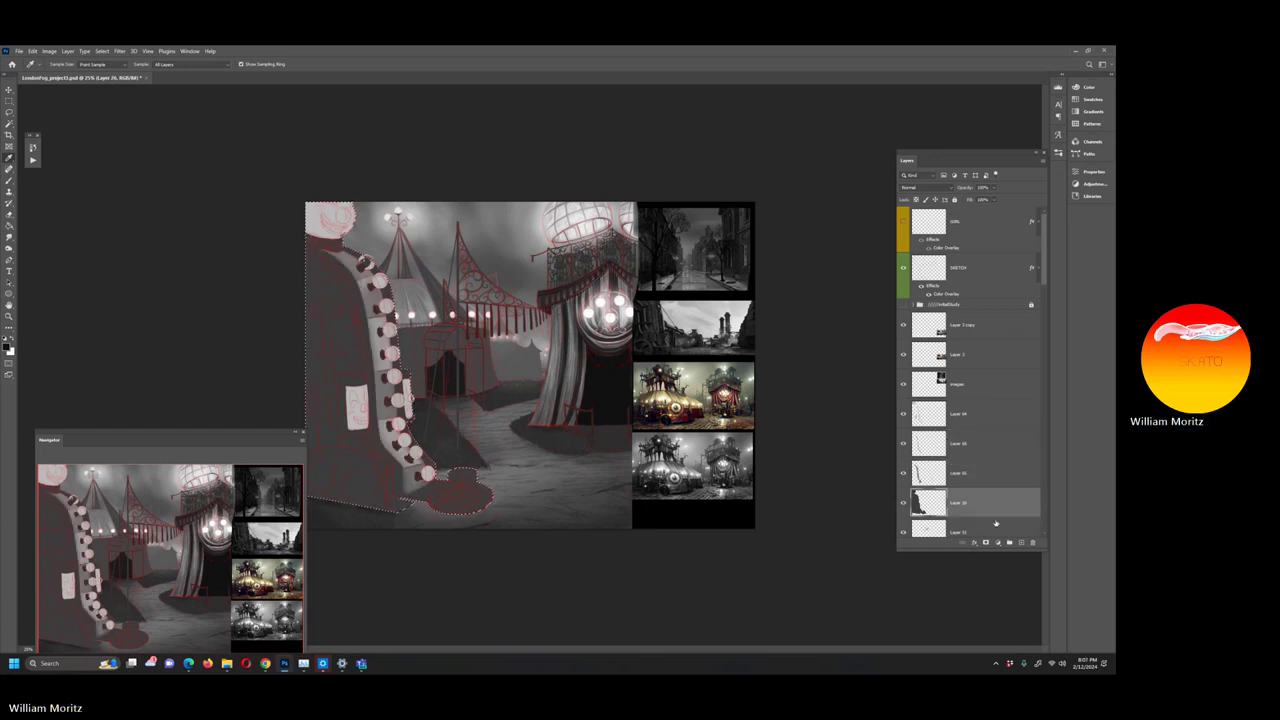
left_click(1020, 545)
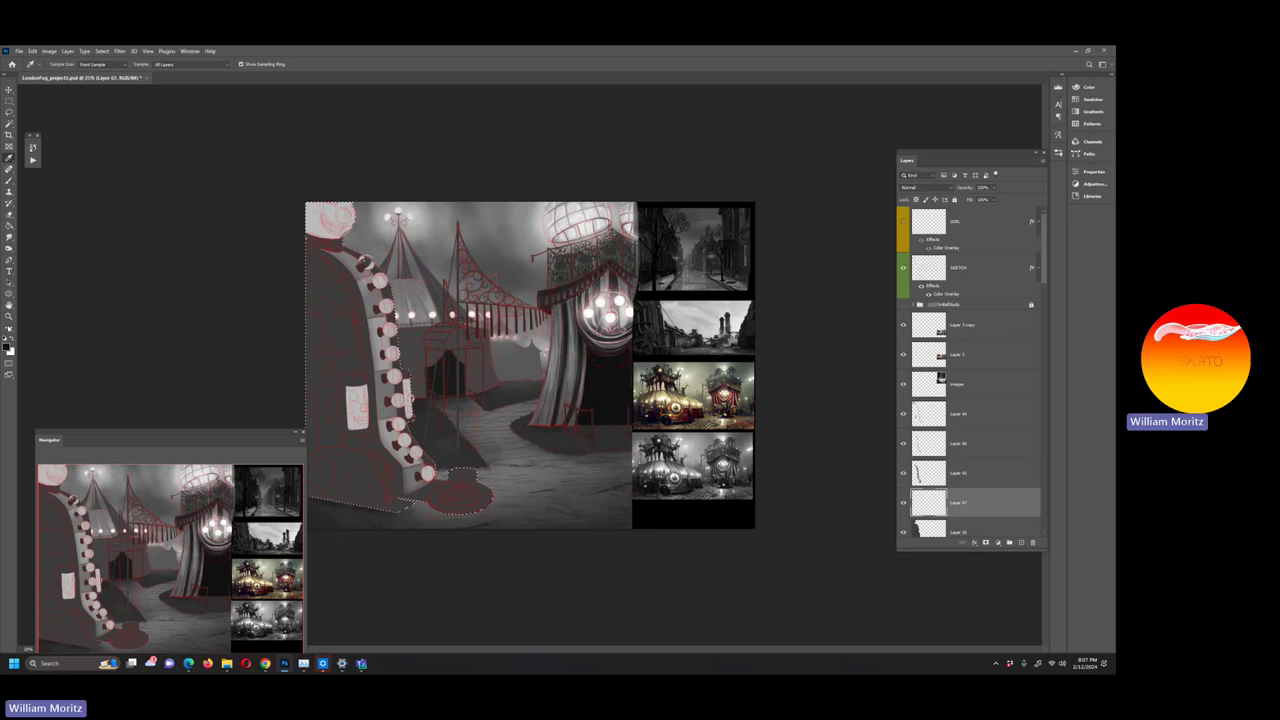
Draw near-black contours along the silhouette's inner edge and the rings and coils of the low round base with a textured brush at 100% opacity
key("z")
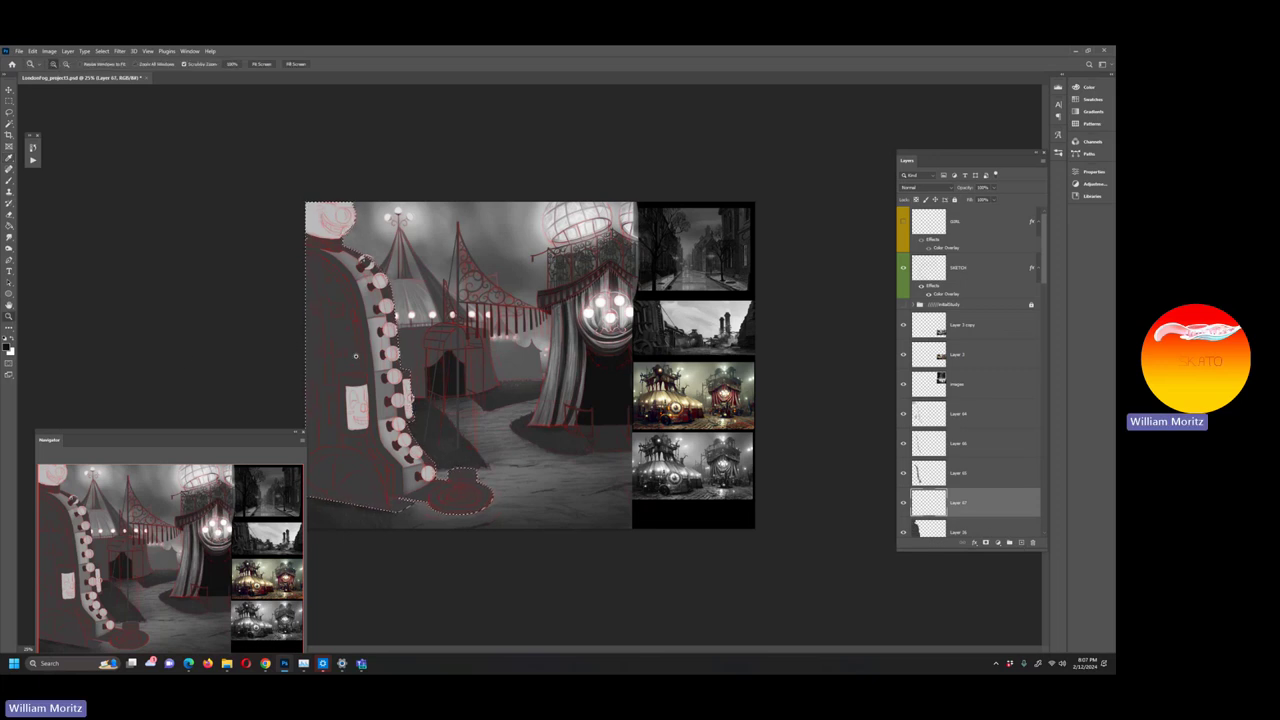
key("ctrl+plus")
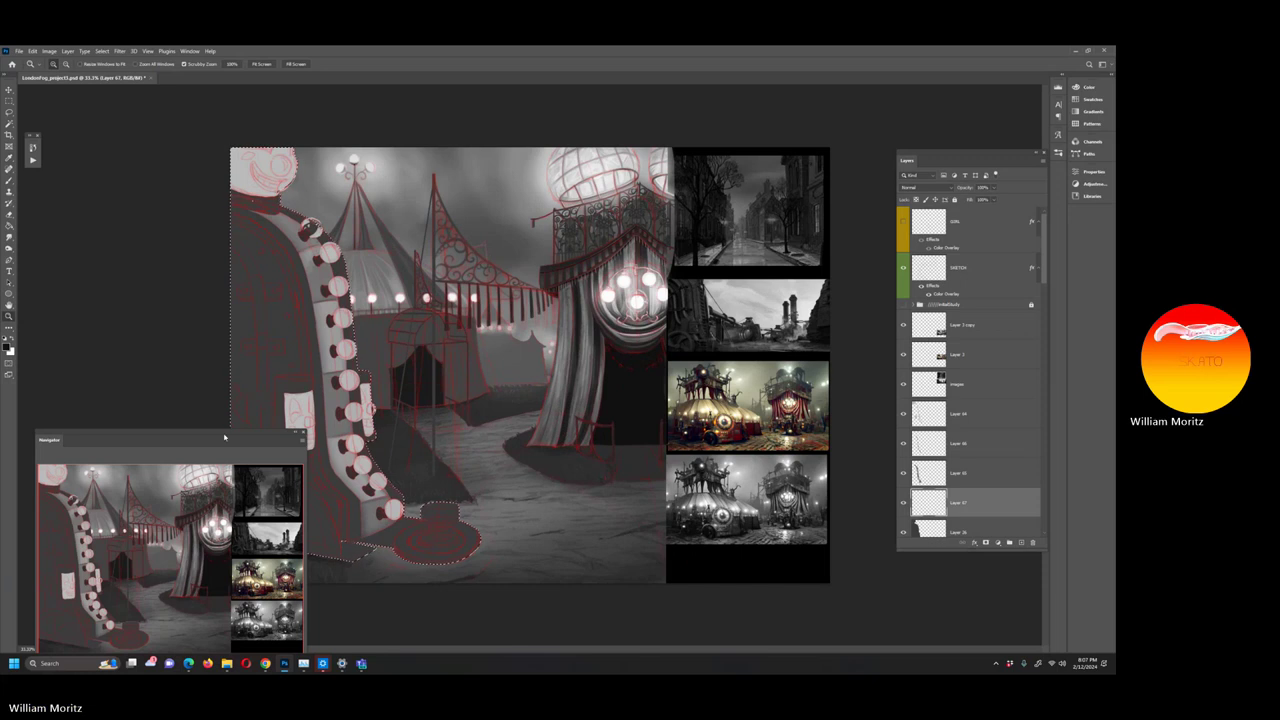
left_click_drag(150, 439, 692, 241)
left_click_drag(242, 409, 256, 409)
key("ctrl+plus")
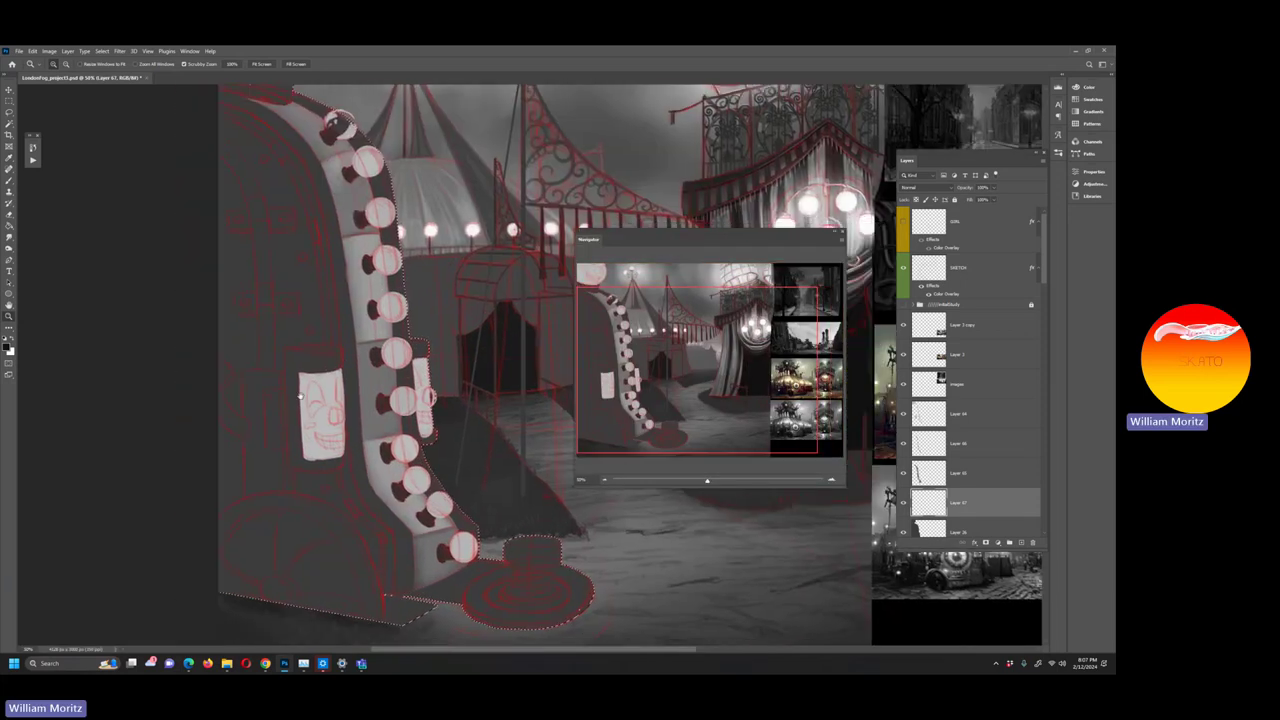
key("b")
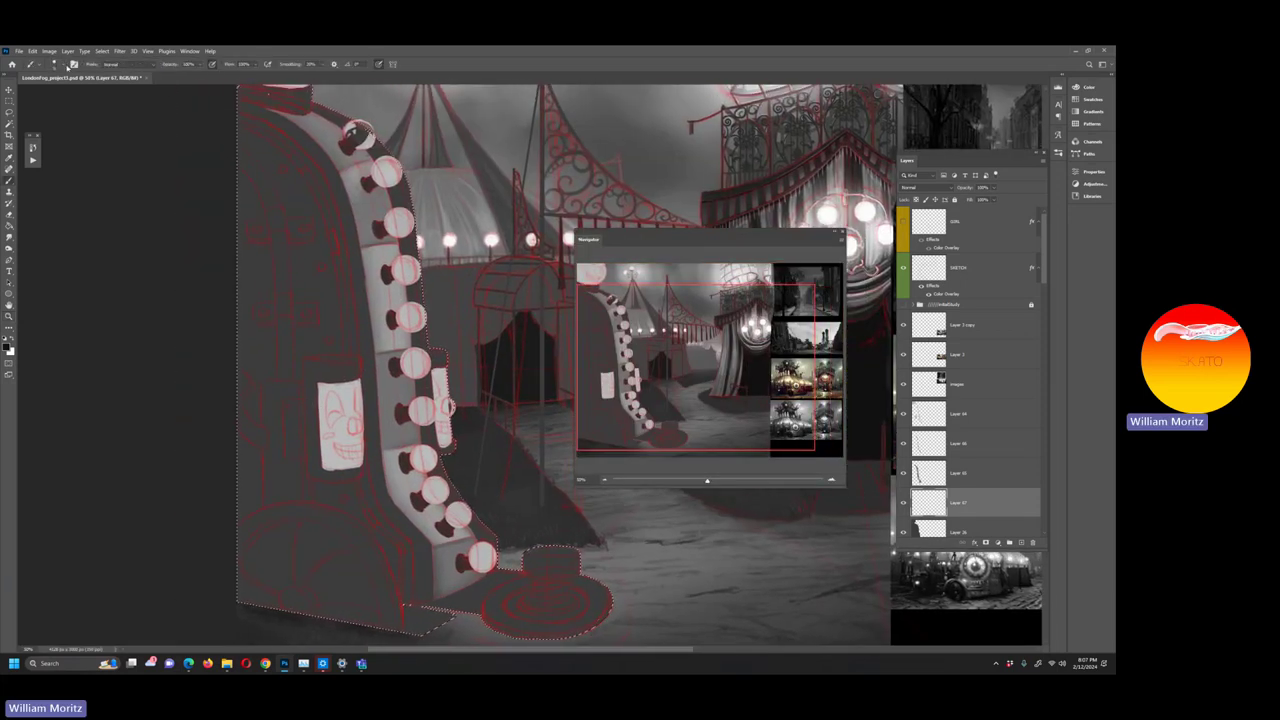
left_click(64, 65)
scroll(70, 262, "up", 5)
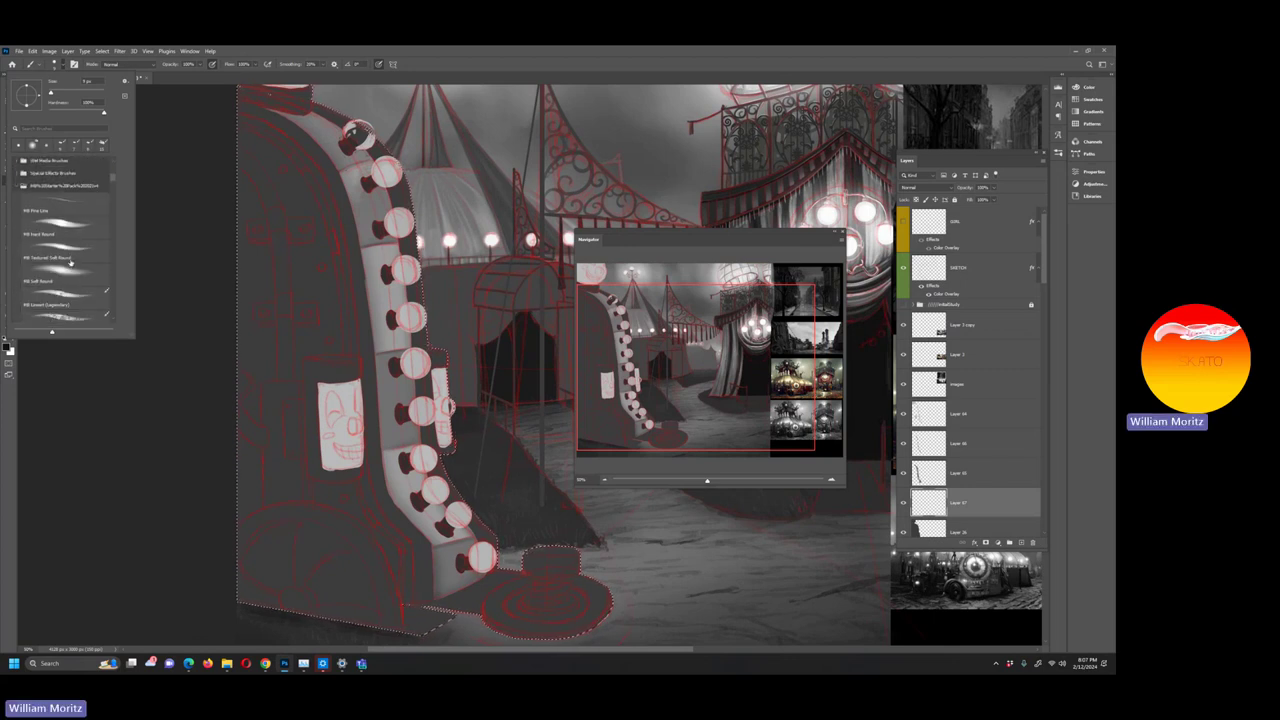
double_click(60, 290)
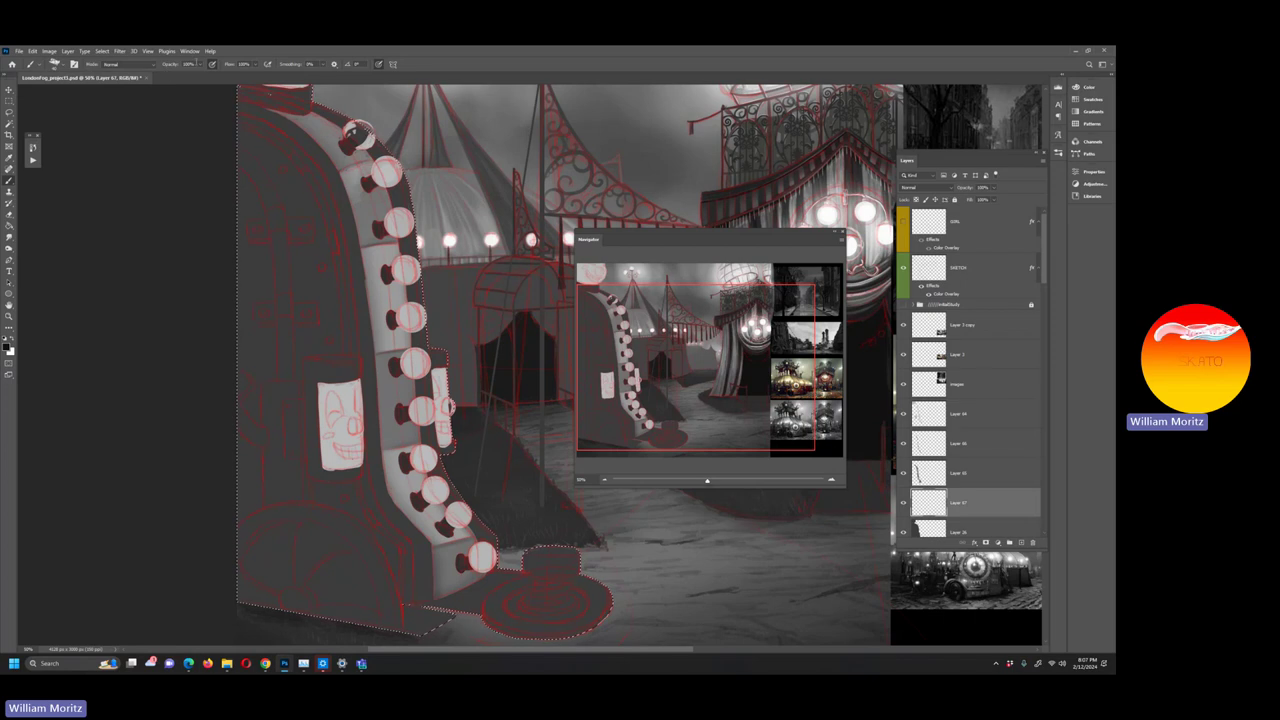
left_click(198, 64)
left_click(158, 196)
left_click_drag(305, 180, 325, 232)
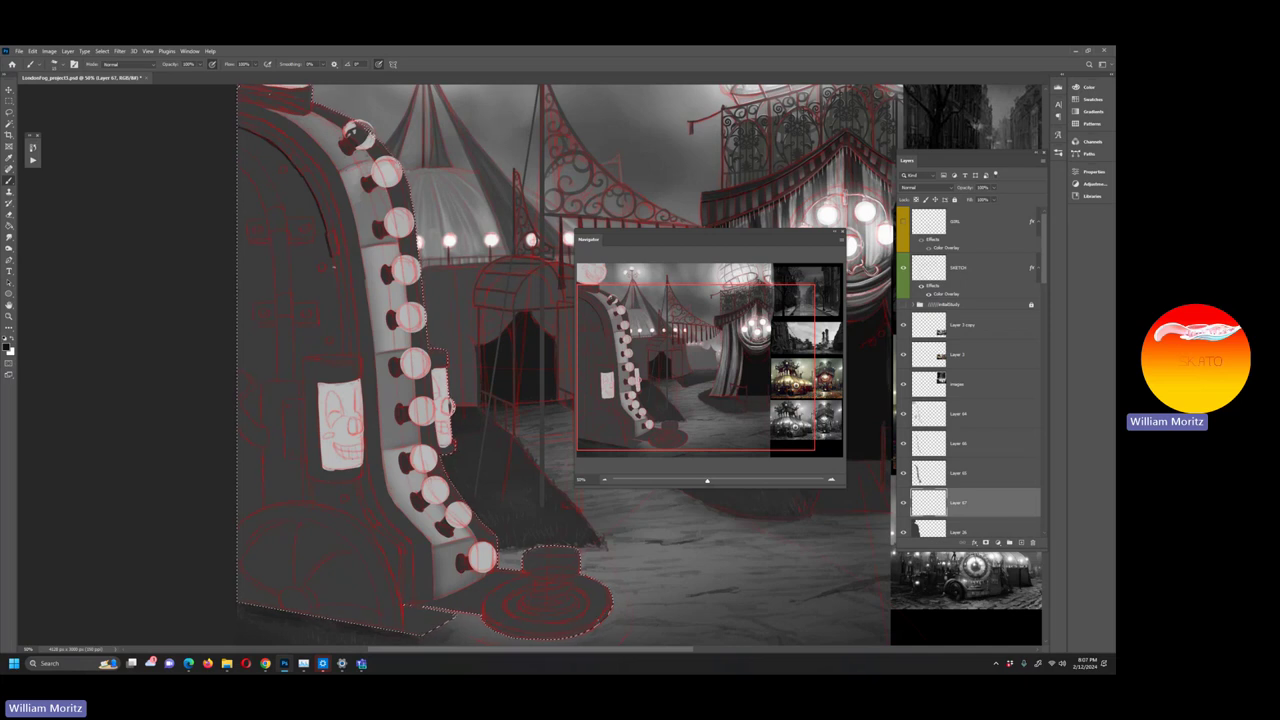
left_click_drag(337, 290, 342, 312)
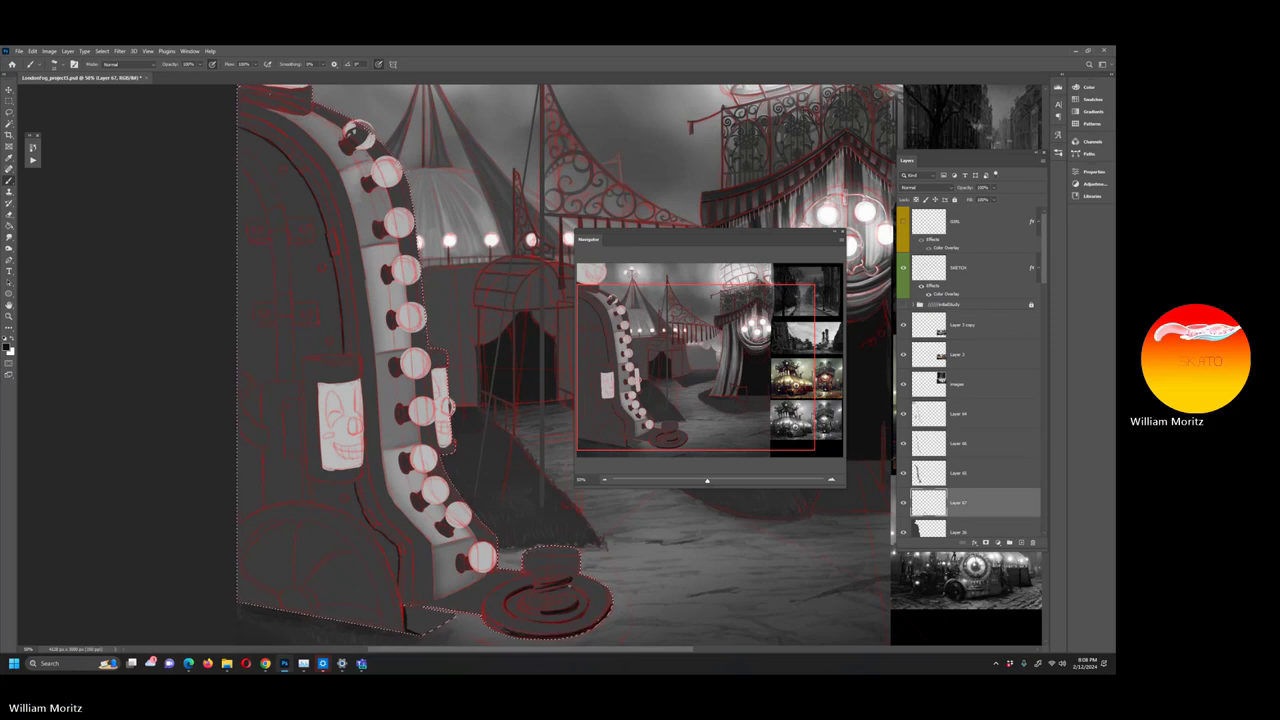
mouse_move(550, 590)
left_mouse_down()
mouse_move(570, 588)
mouse_move(540, 594)
mouse_move(540, 606)
left_mouse_up()
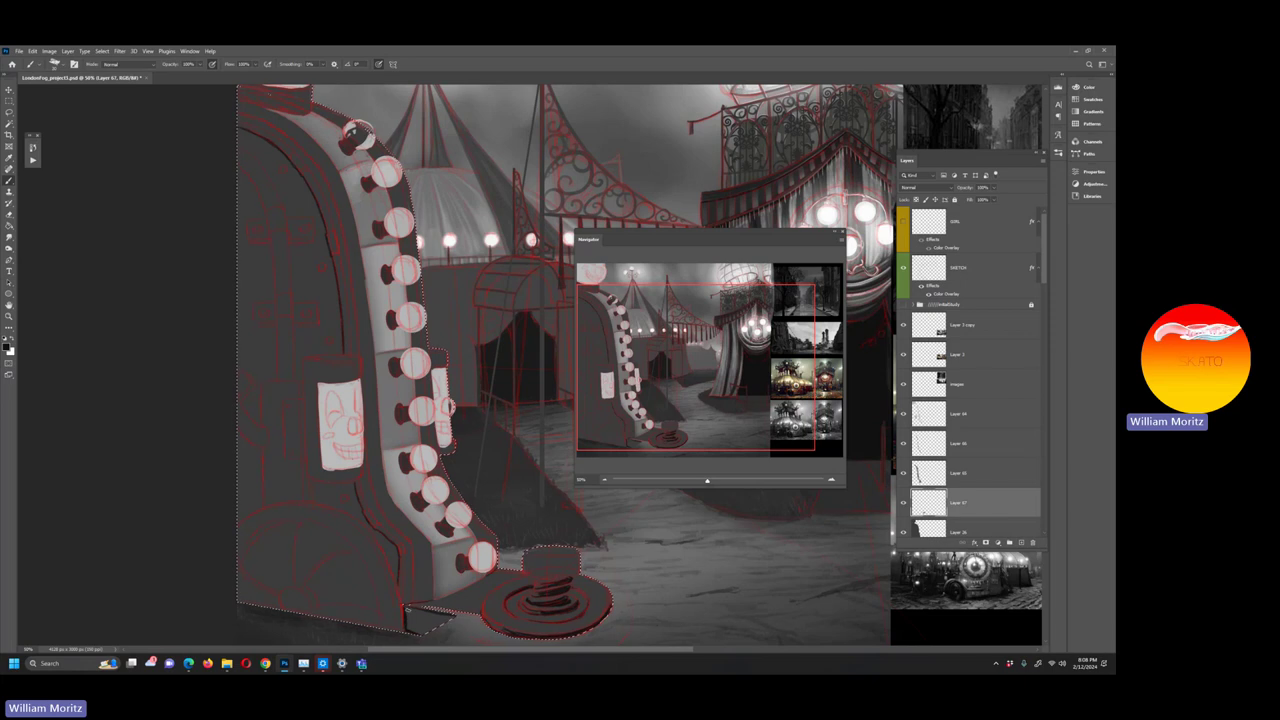
Paint near-black accents on the sketched wheel, crossbars and arched recess of the silhouette at 100% brush opacity
left_click(199, 66)
left_click_drag(190, 76, 172, 76)
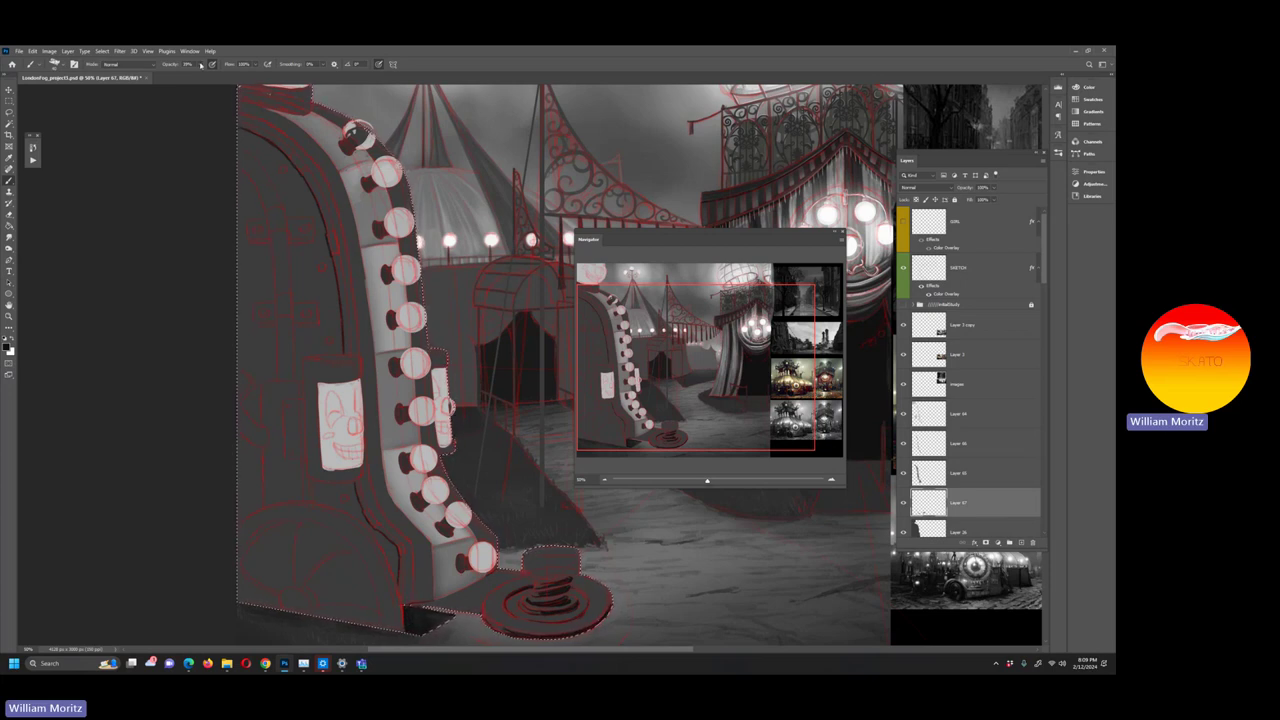
key("0")
mouse_move(354, 552)
left_mouse_down()
mouse_move(336, 552)
mouse_move(300, 590)
left_mouse_up()
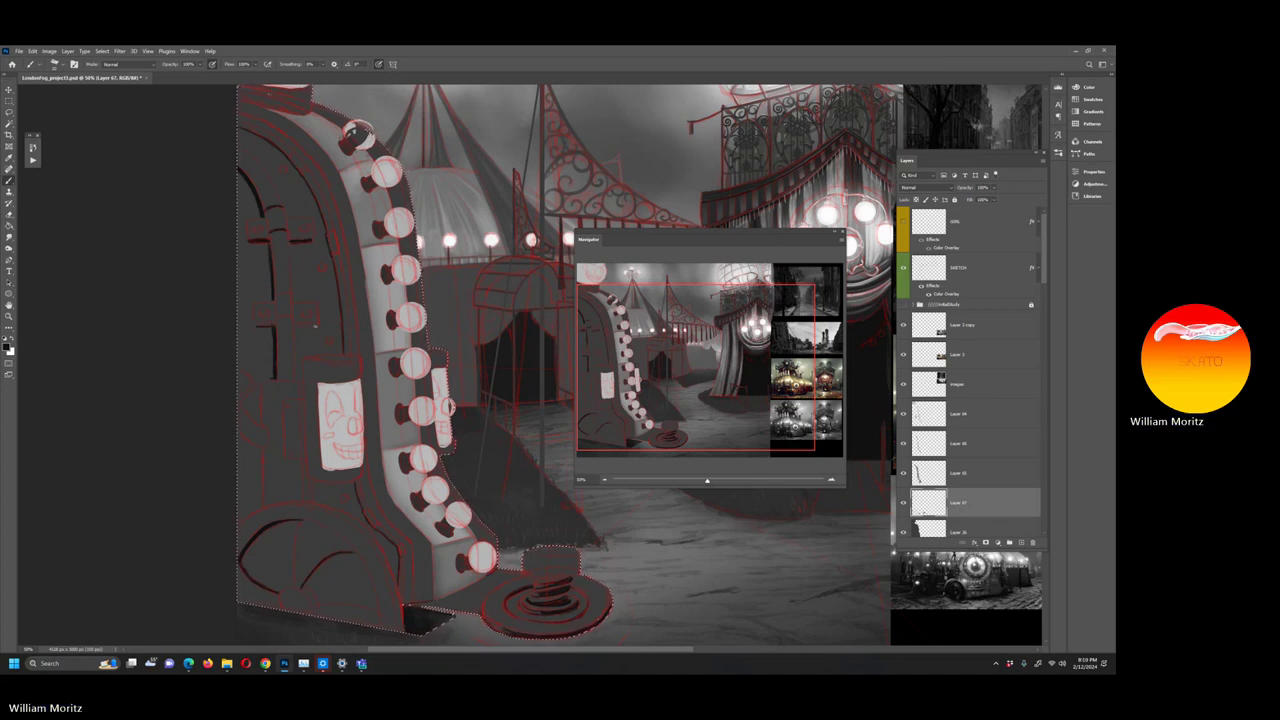
left_click_drag(315, 326, 312, 326)
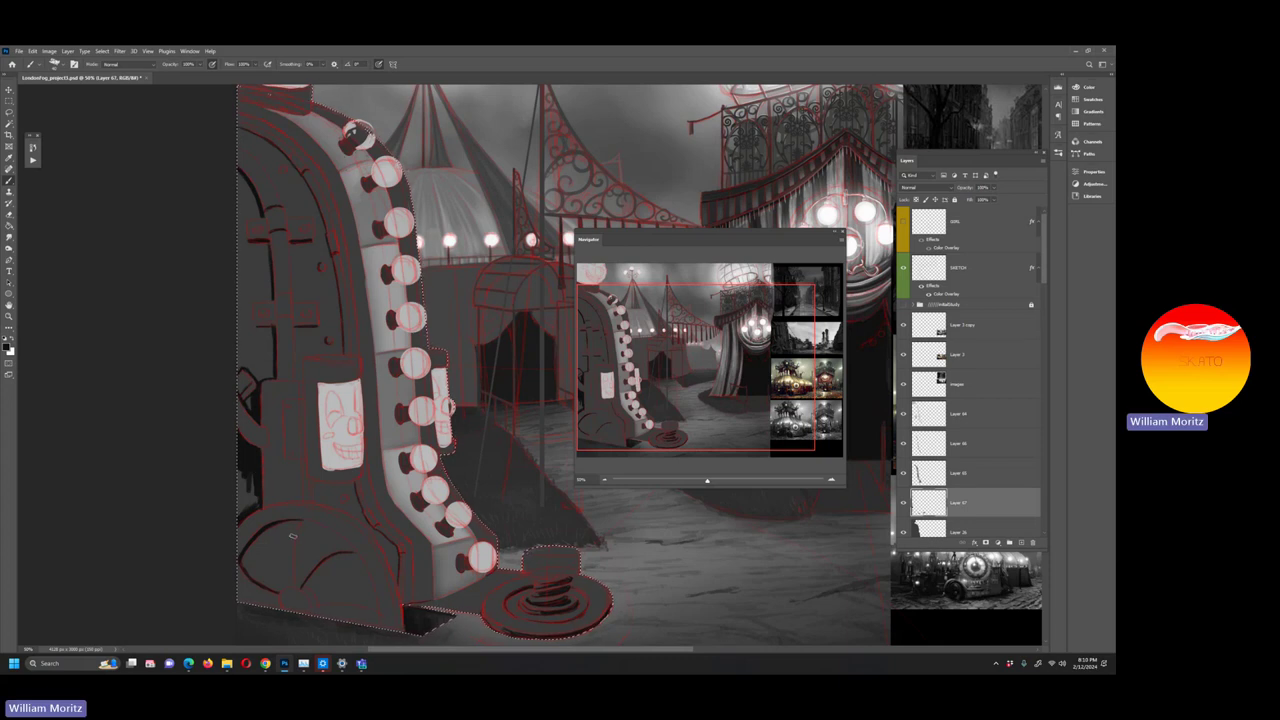
Lower the brush opacity and paint the wheel's spokes, hub and rim with translucent dark strokes, reducing the brush size for detail
key("9")
key("8")
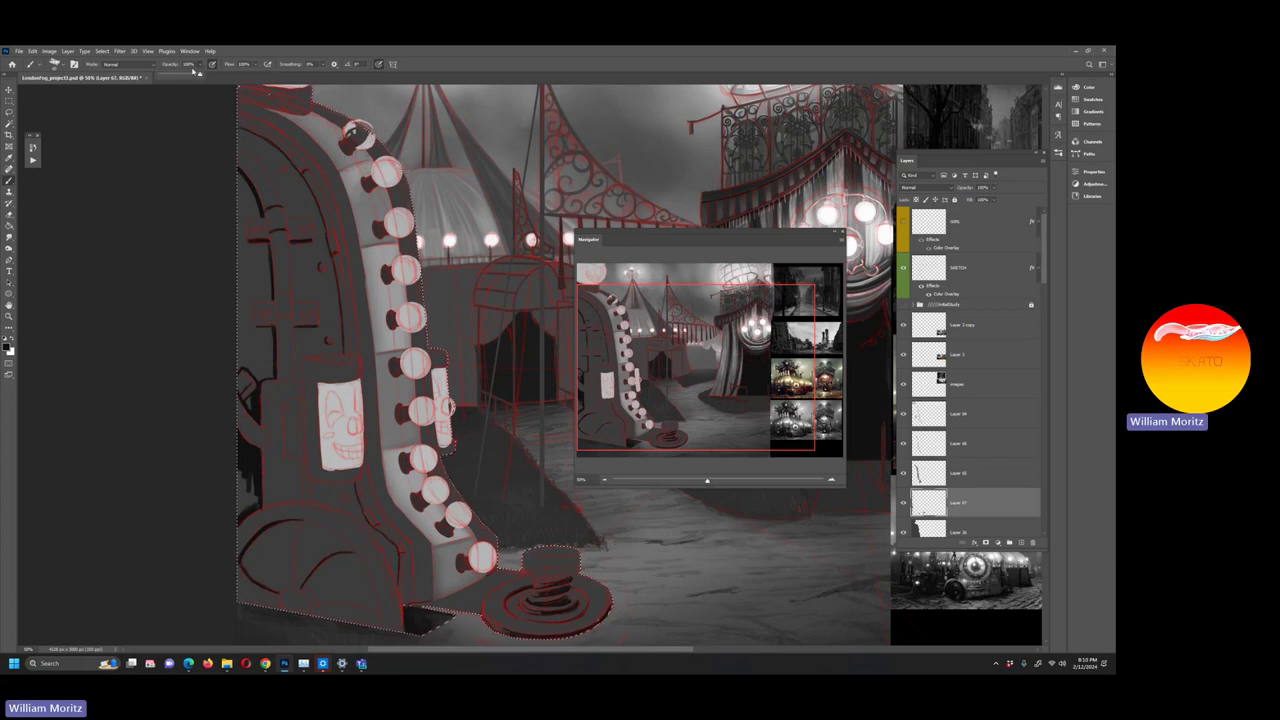
key("3")
key("4")
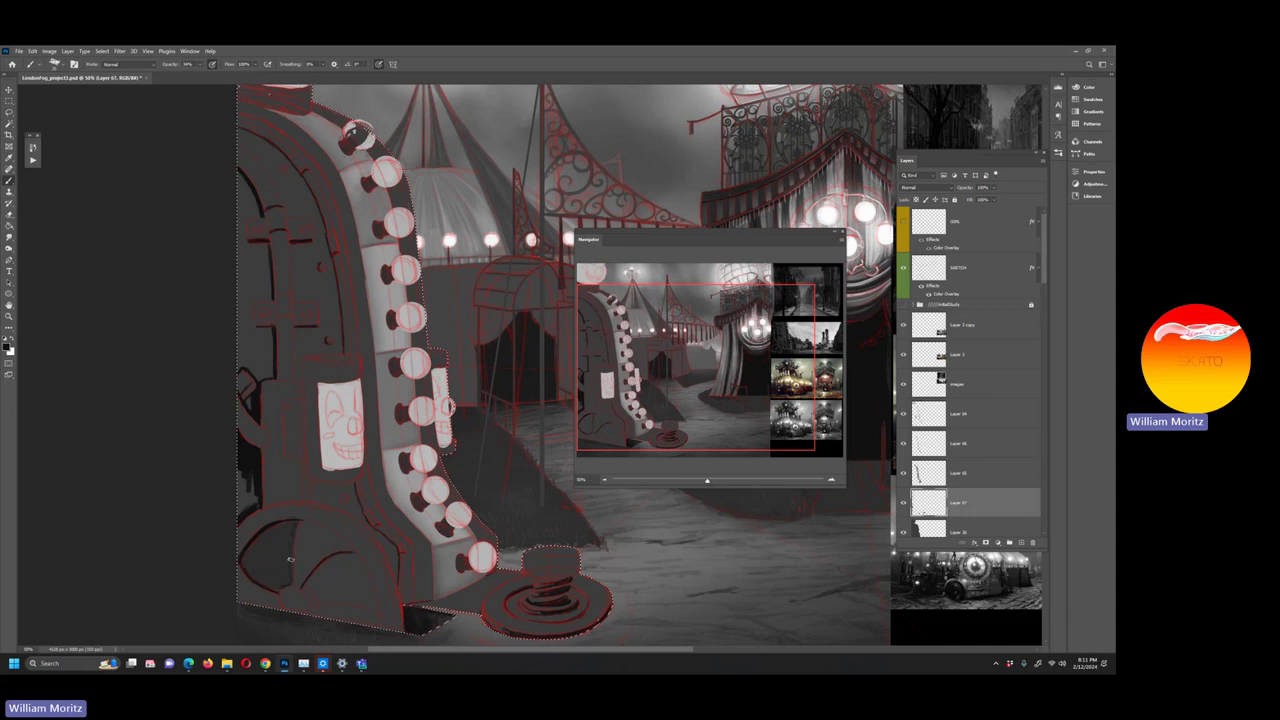
left_click_drag(290, 559, 353, 549)
key("bracketleft")
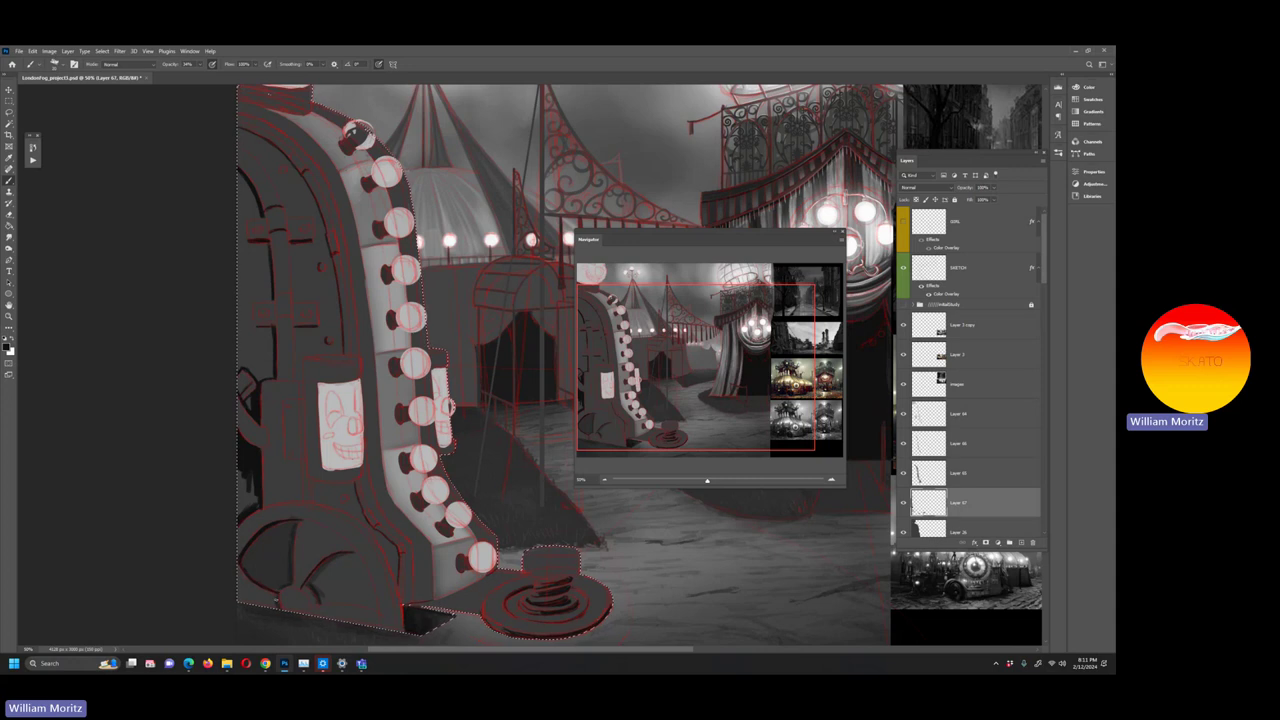
key("bracketleft")
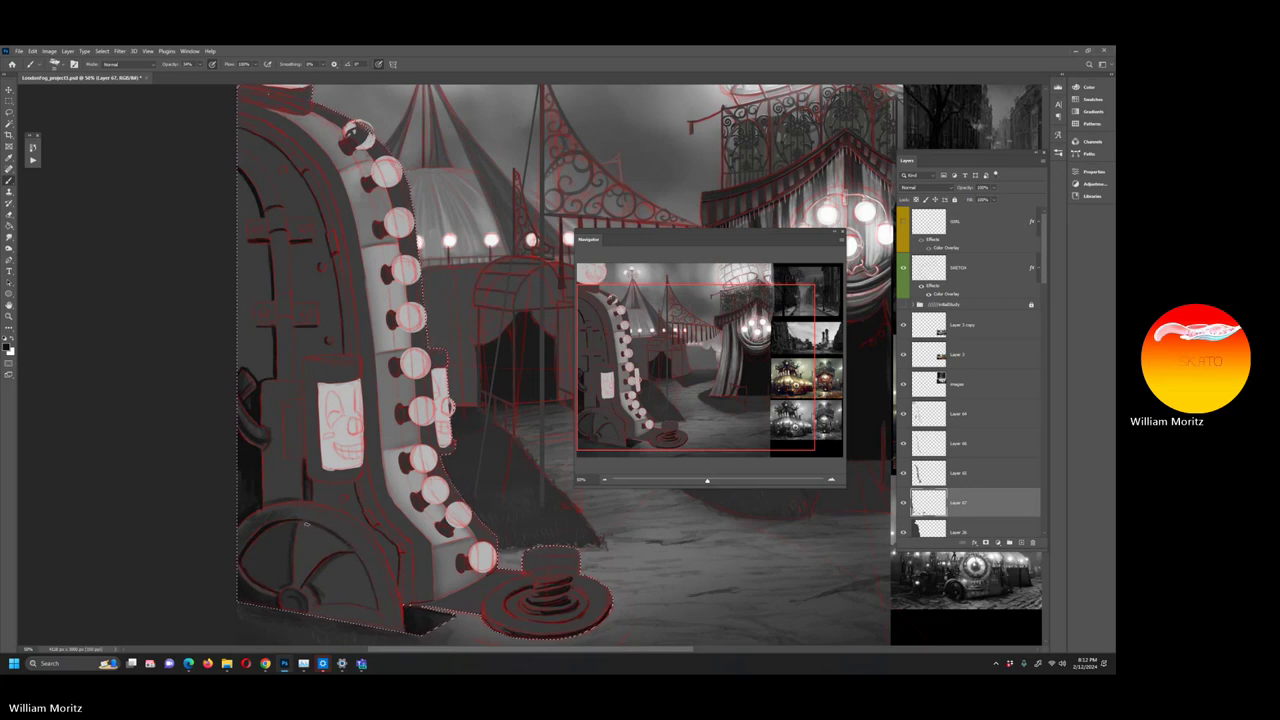
Build up translucent dark shading in the wheel openings, the arched recess and the frame around the clown-face panel
mouse_move(354, 554)
left_mouse_down()
mouse_move(299, 540)
mouse_move(300, 585)
left_mouse_up()
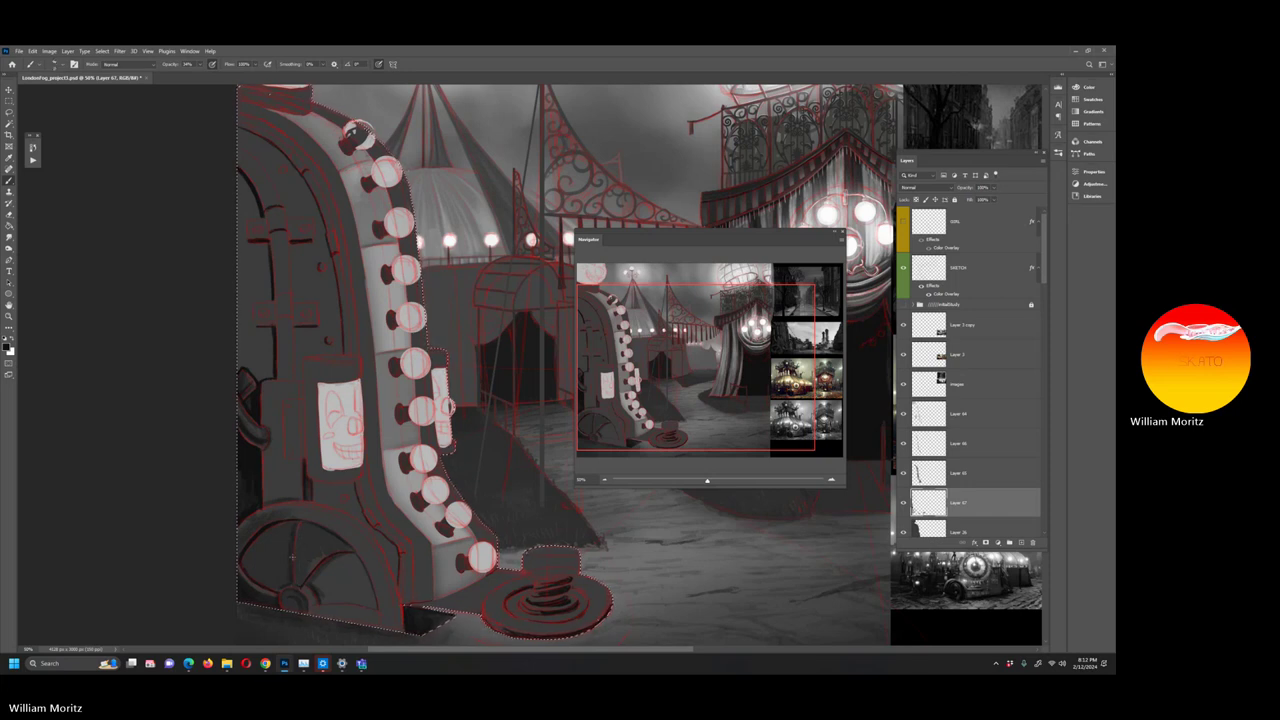
mouse_move(312, 578)
left_mouse_down()
mouse_move(356, 561)
mouse_move(374, 608)
mouse_move(338, 600)
mouse_move(371, 604)
mouse_move(372, 590)
mouse_move(312, 604)
left_mouse_up()
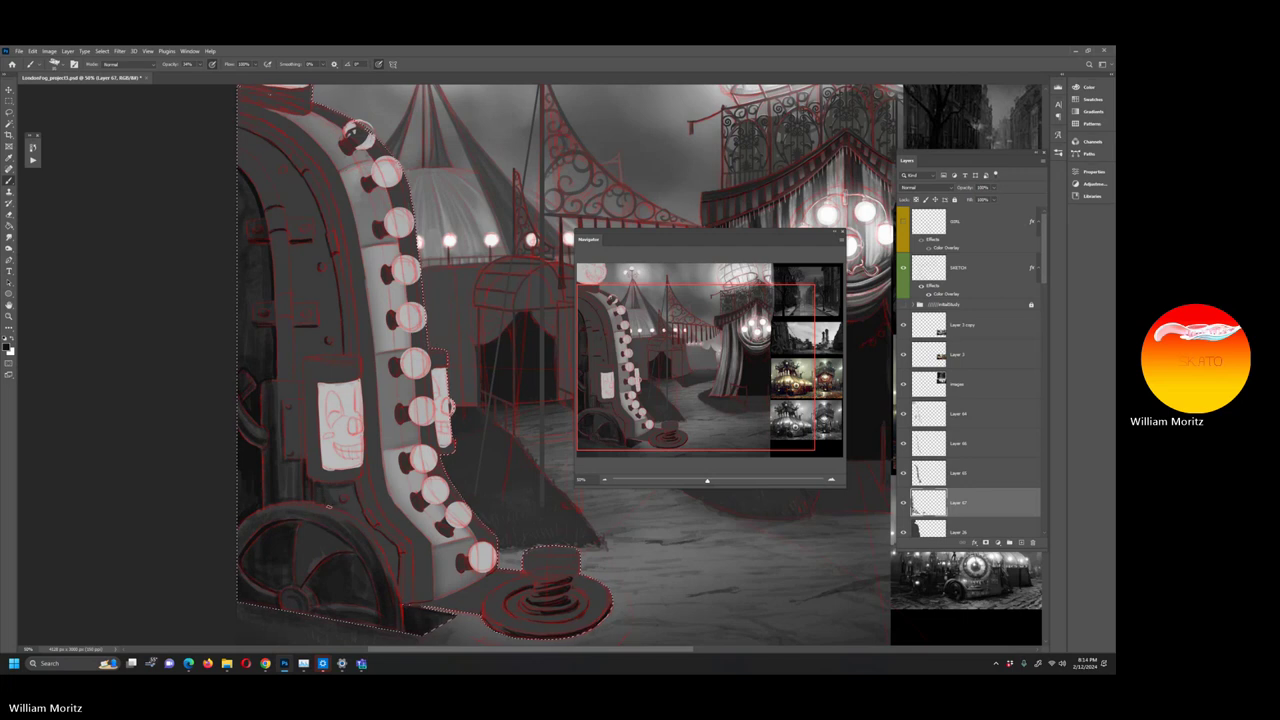
key("[")
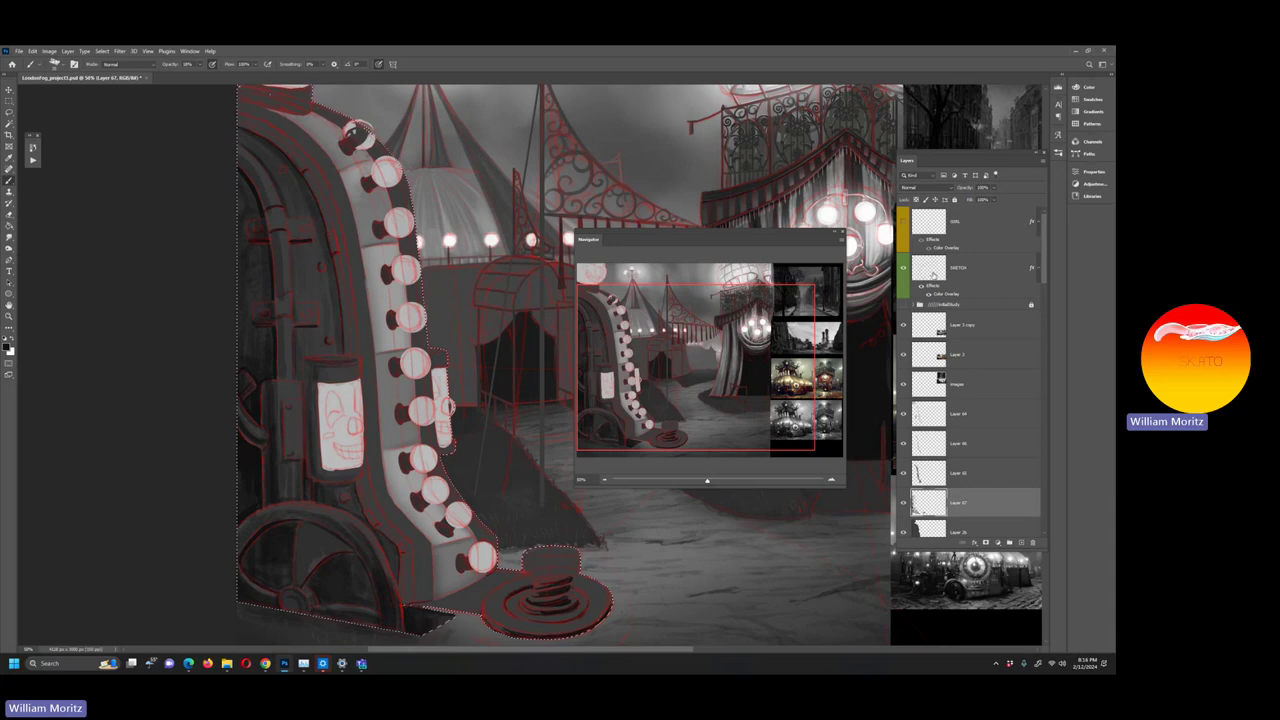
Hide the sketch overlay and review the shaded silhouette within the whole painting beside the reference images
left_click(904, 268)
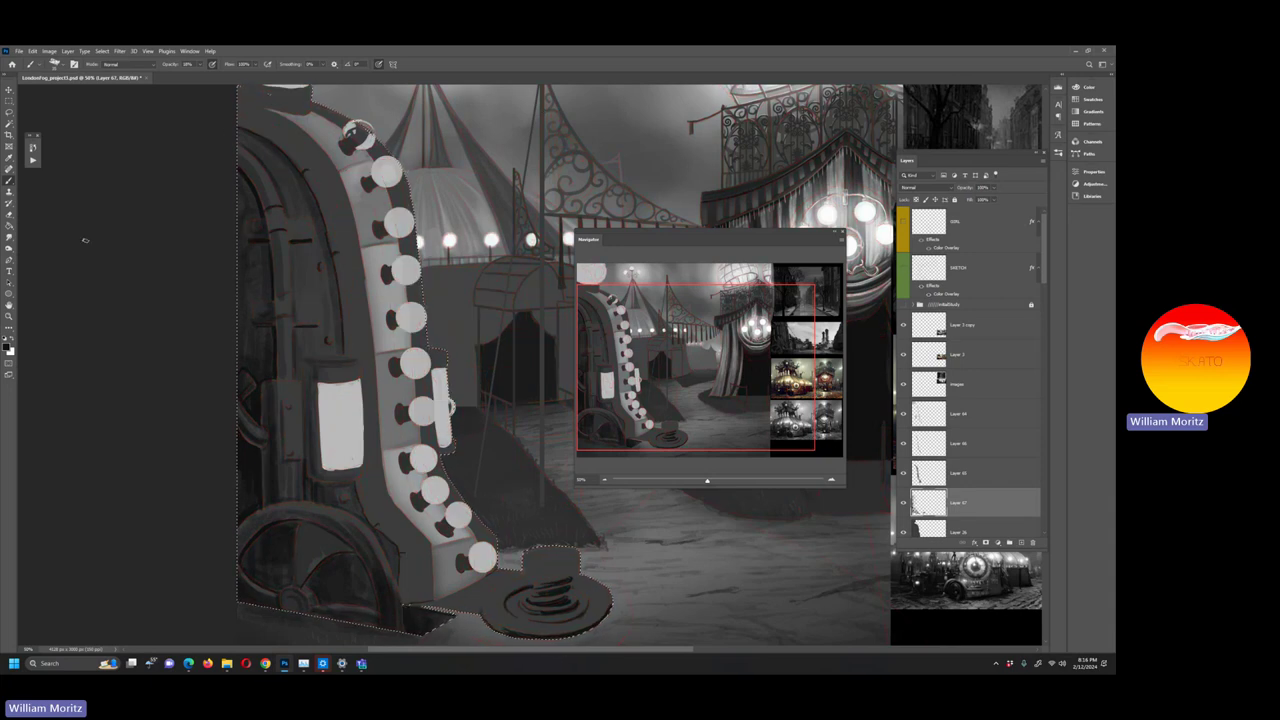
key("z")
key("ctrl+minus")
key("ctrl+minus")
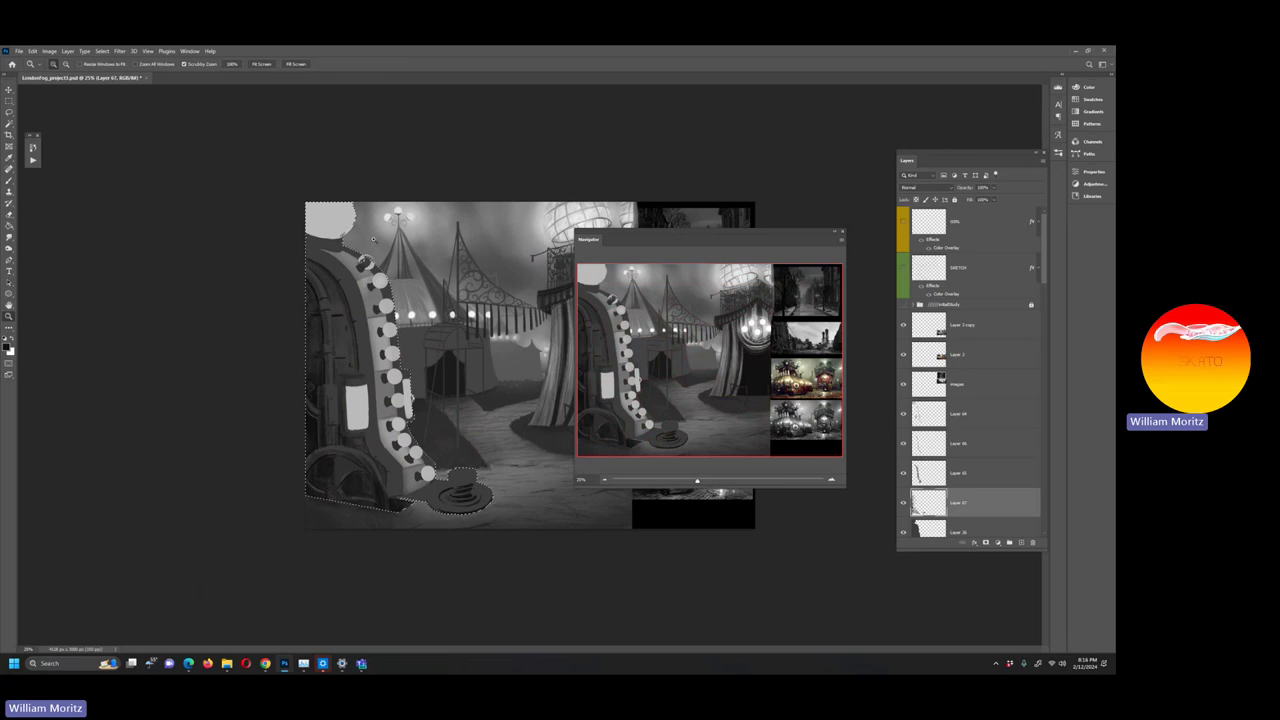
left_click_drag(690, 240, 180, 274)
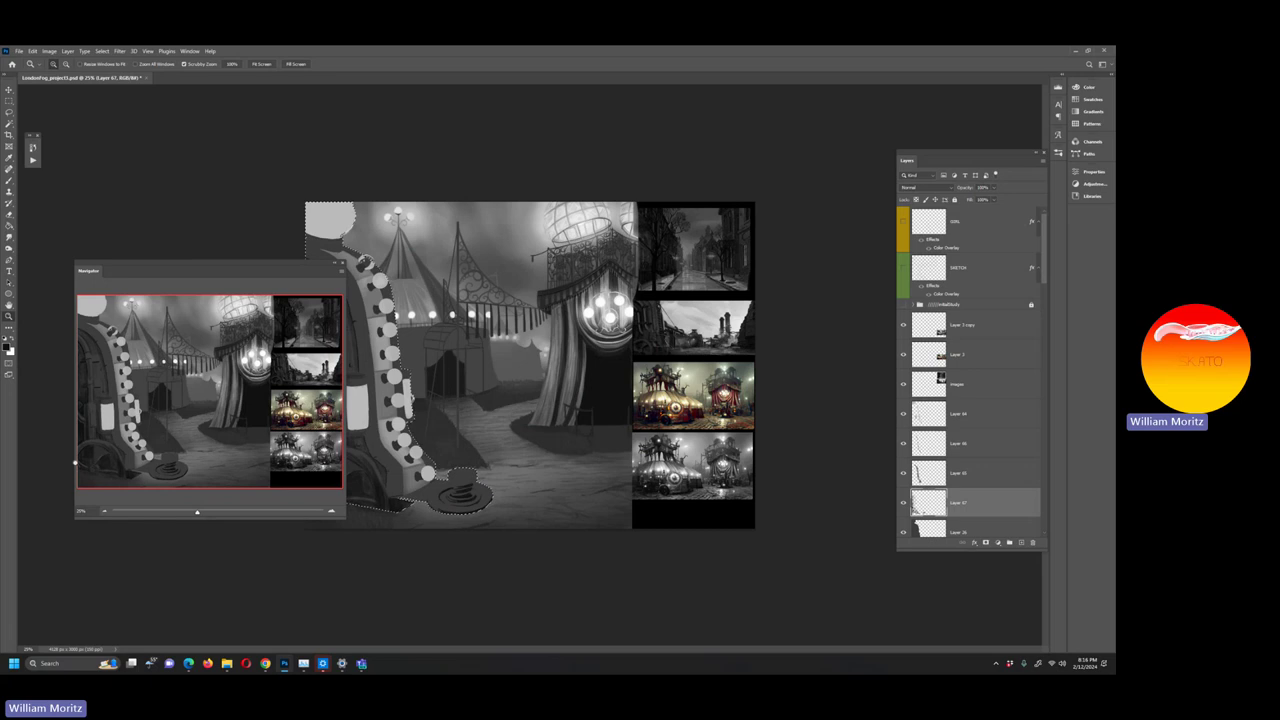
Save the painting and move the floating Navigator preview further away from the silhouette
key("ctrl+s")
left_click_drag(177, 266, 136, 273)
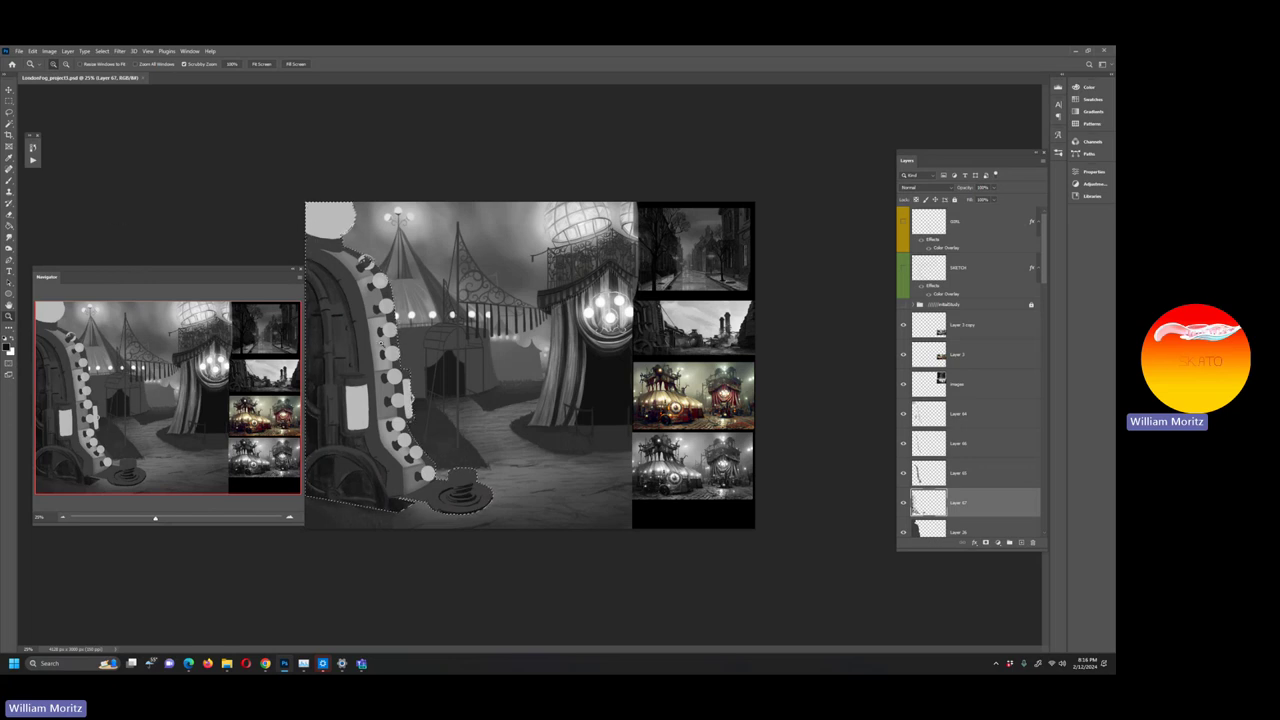
Examine the silhouette, round base, tents, curtained entrance and wrought-iron balcony up close, and return to the whole painting
key("ctrl+plus")
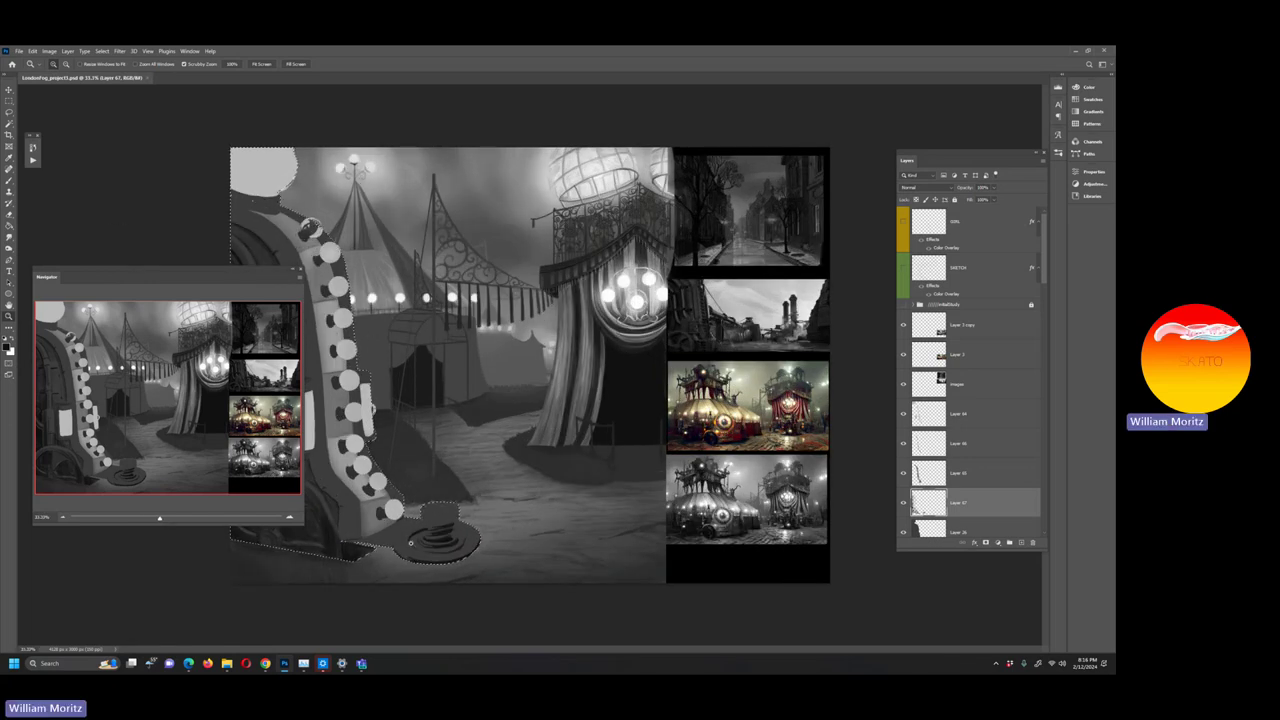
left_click_drag(410, 543, 486, 538)
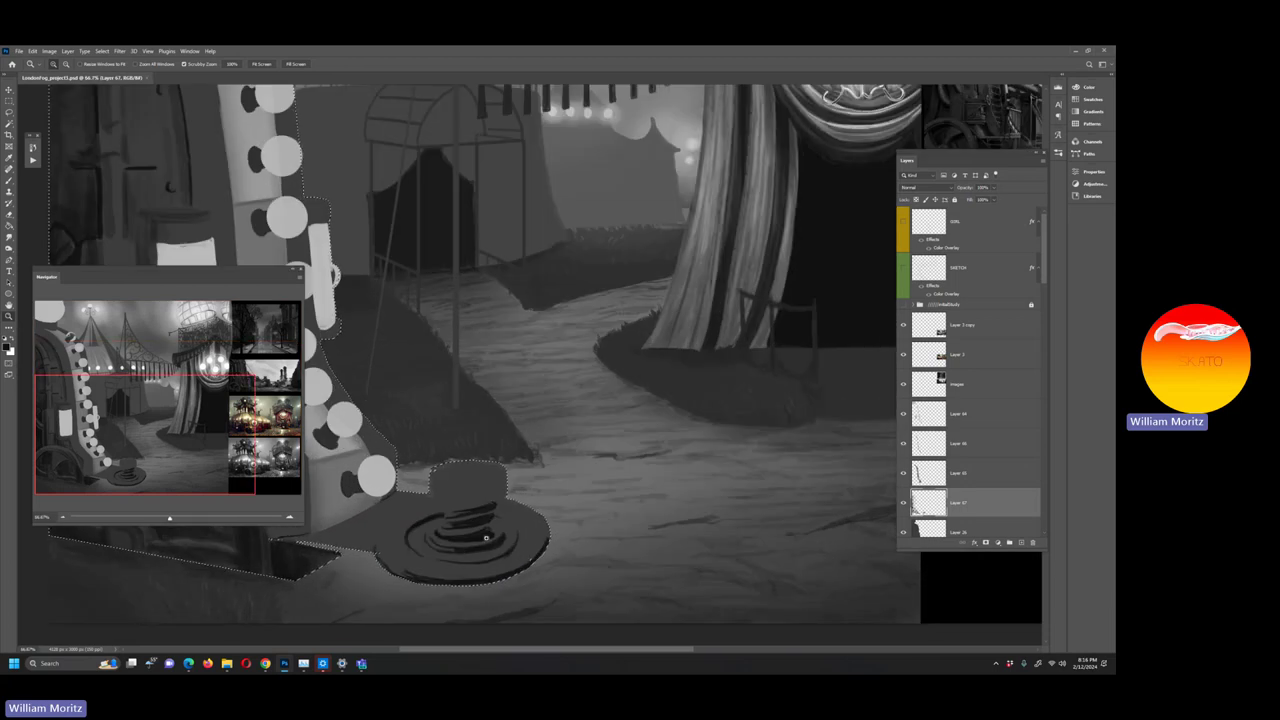
scroll(500, 505, "left", 5)
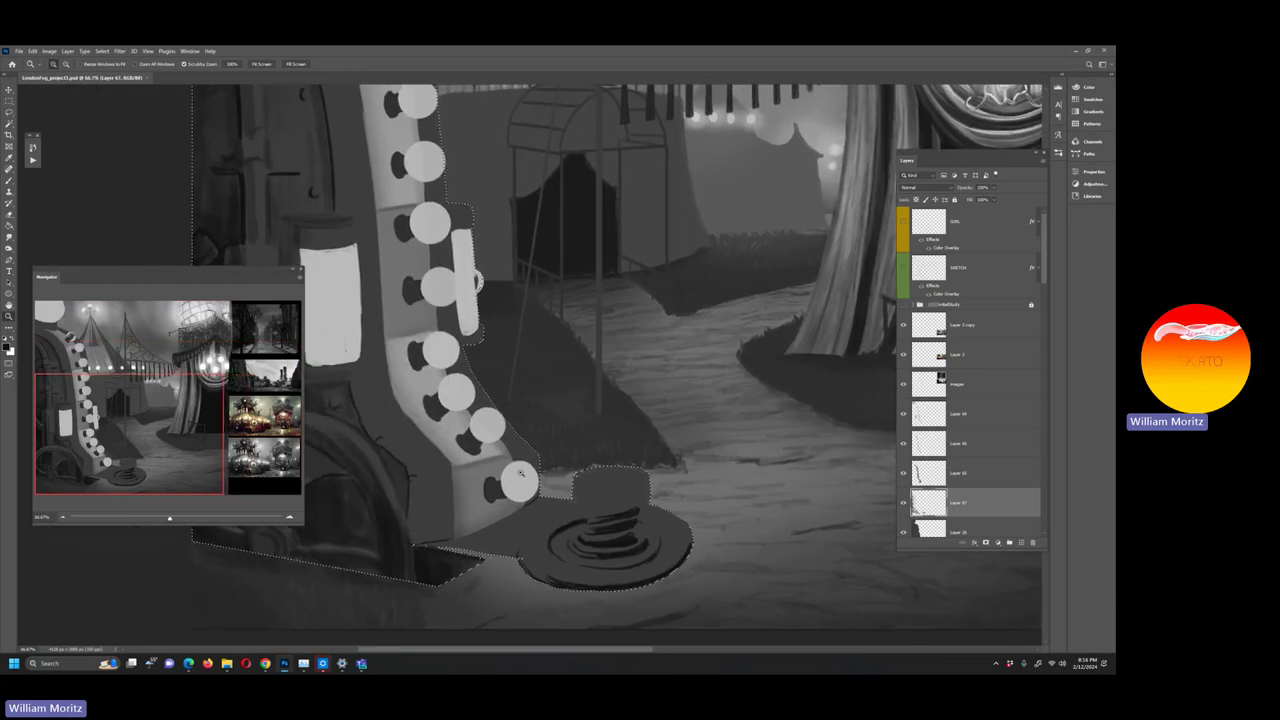
scroll(519, 473, "right", 6)
scroll(519, 473, "up", 5)
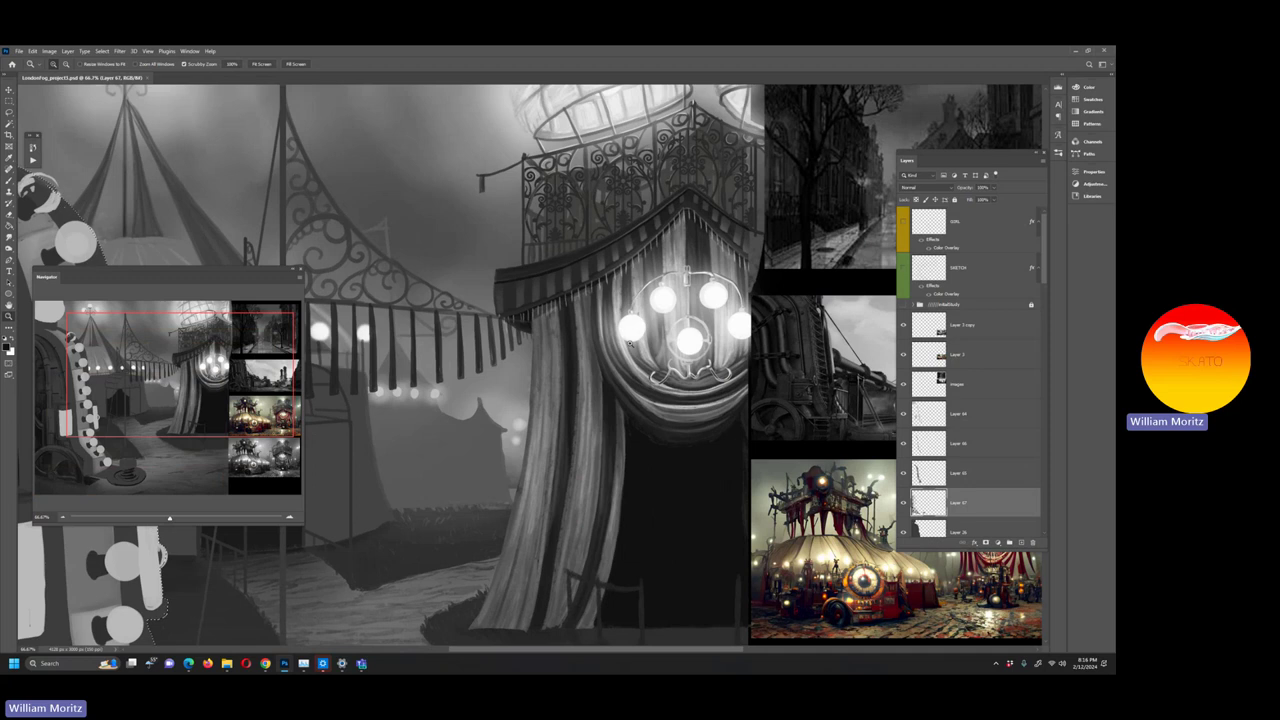
scroll(586, 443, "up", 3)
scroll(620, 420, "down", 3)
scroll(648, 405, "left", 3)
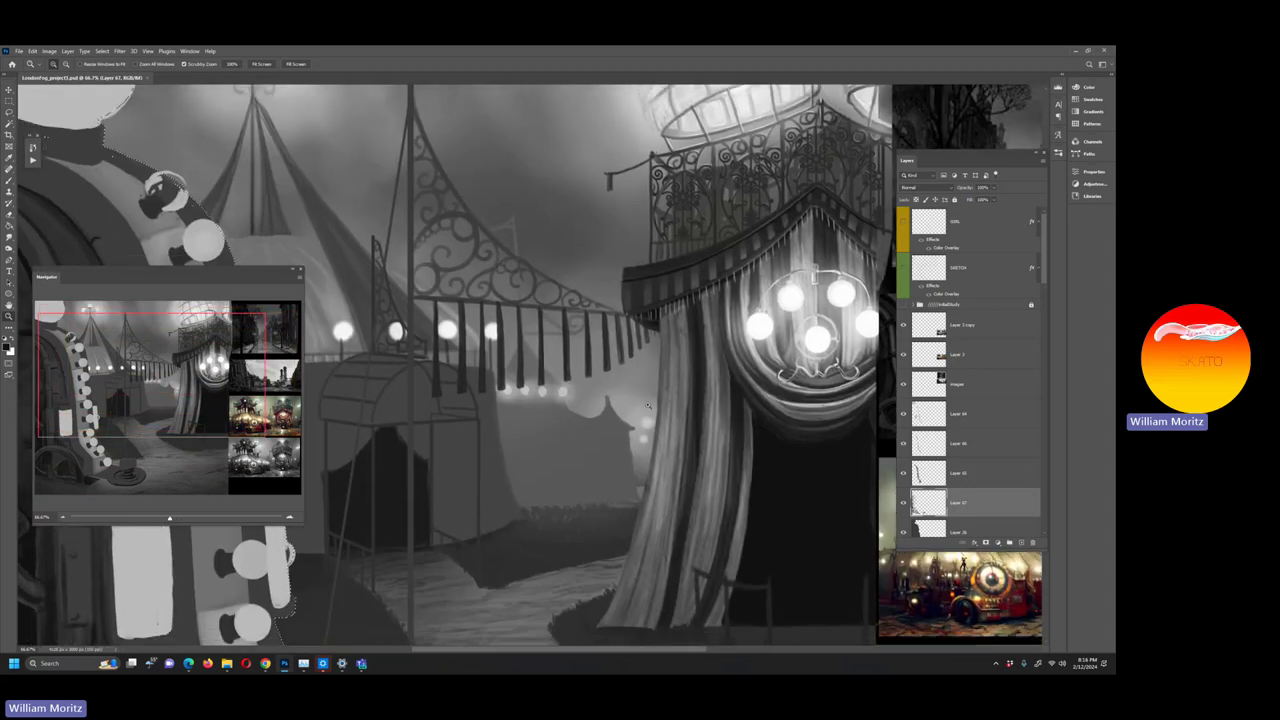
scroll(475, 454, "up", 3)
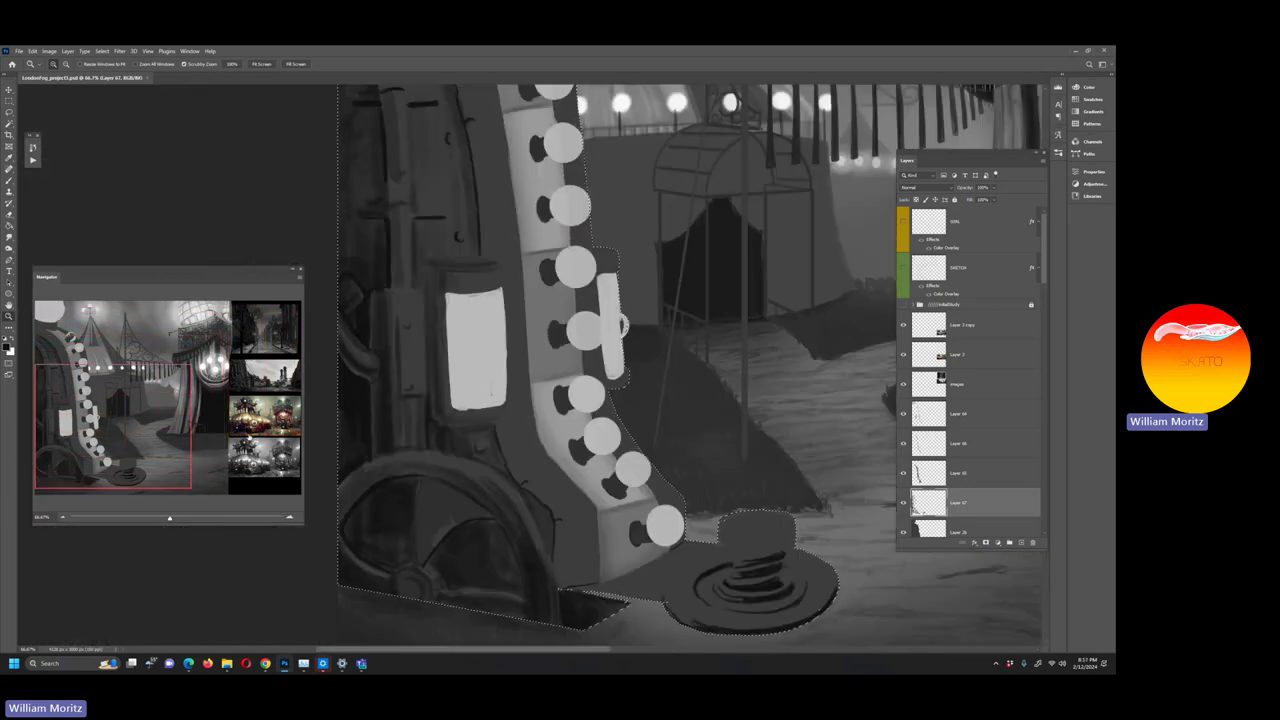
scroll(549, 238, "up", 10)
scroll(549, 238, "right", 10)
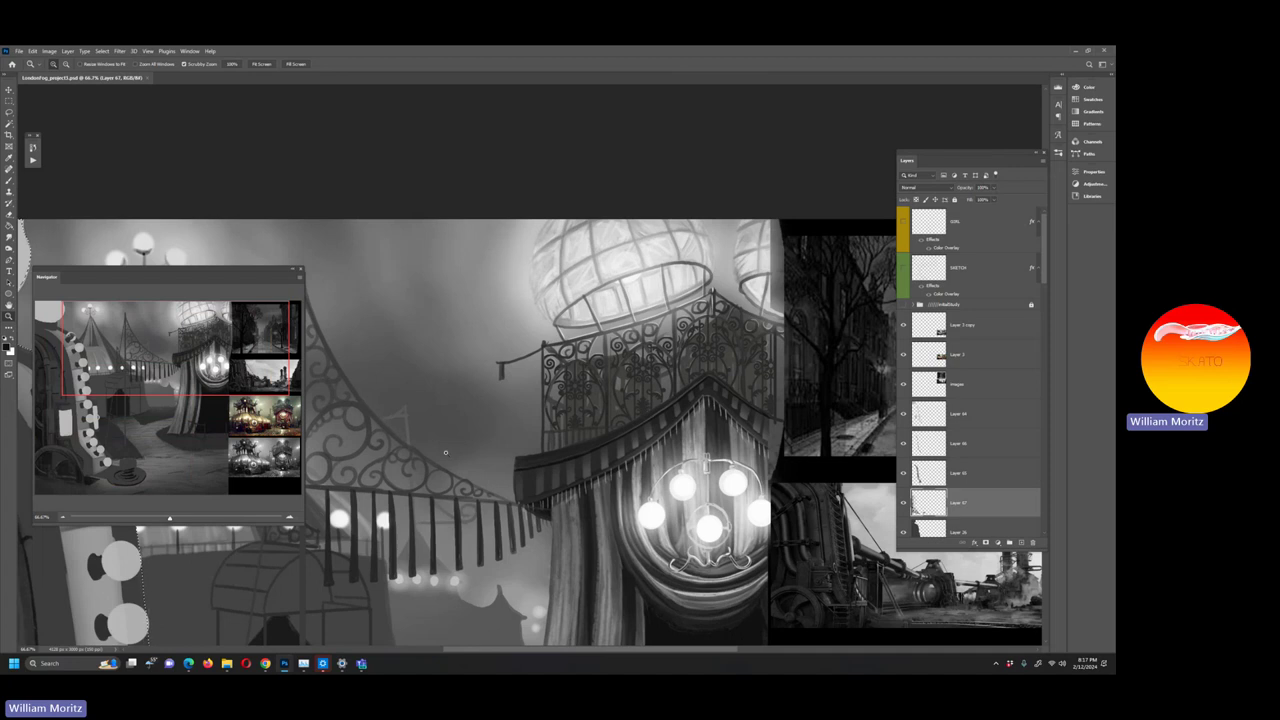
key("ctrl+minus")
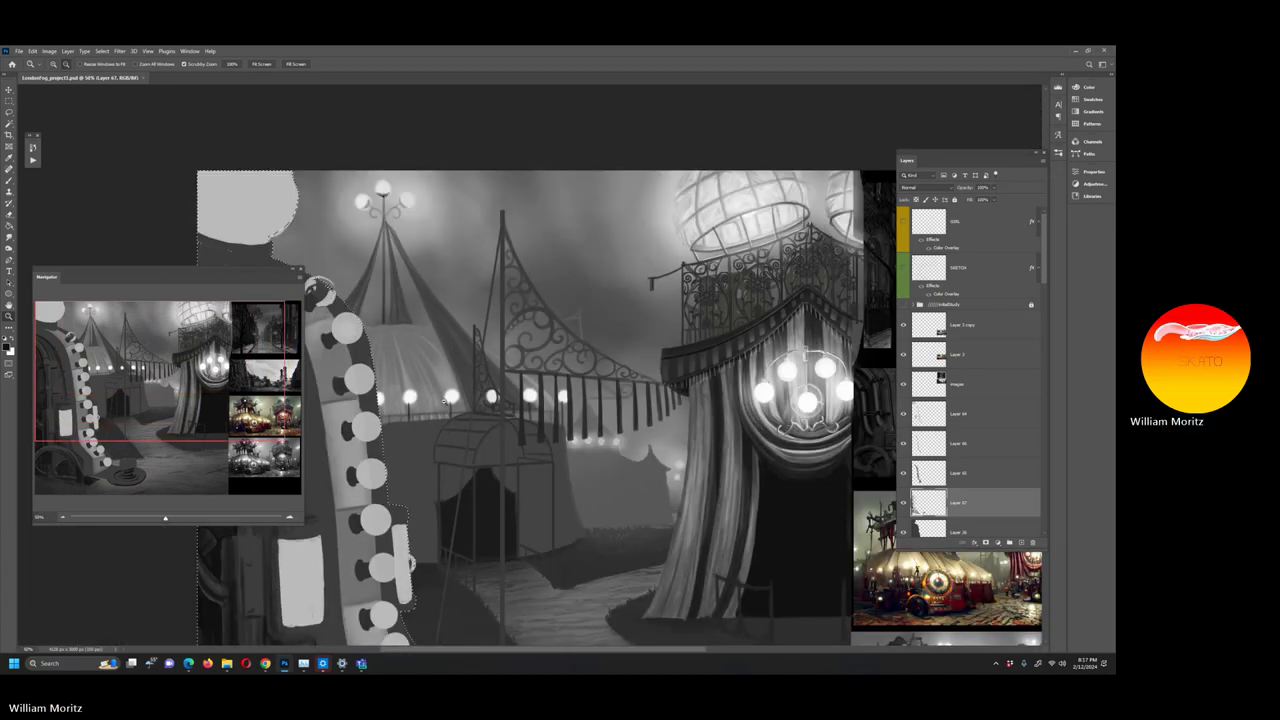
key("ctrl+minus")
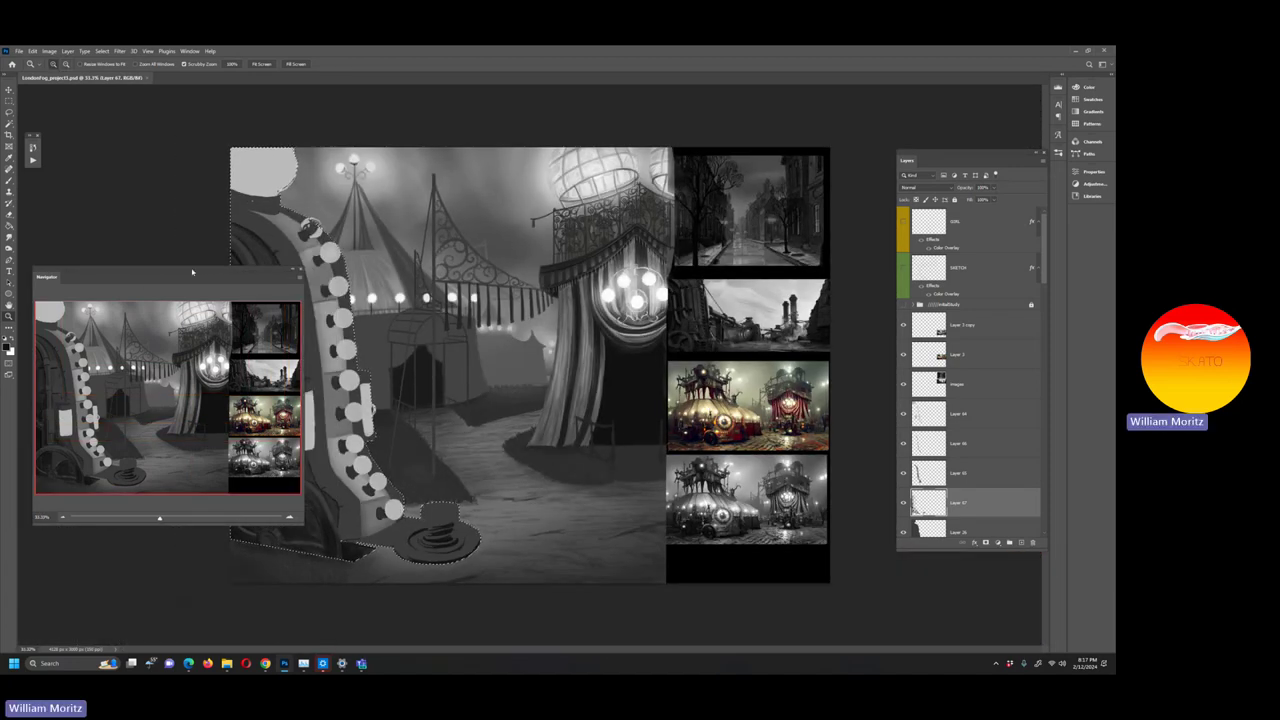
Review the whole painting at reduced and enlarged zoom, repositioning the Navigator preview to leave the foreground silhouette uncovered
left_click_drag(192, 271, 653, 270)
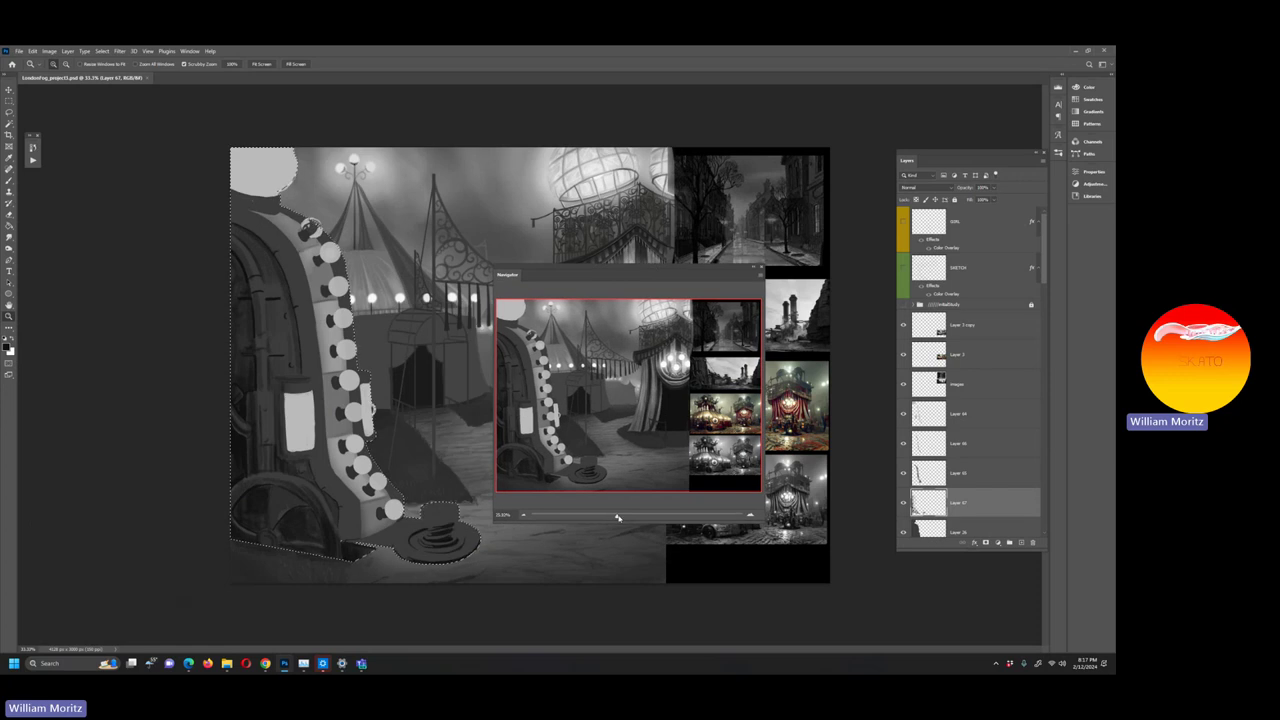
left_click_drag(618, 517, 612, 517)
left_click_drag(633, 272, 140, 327)
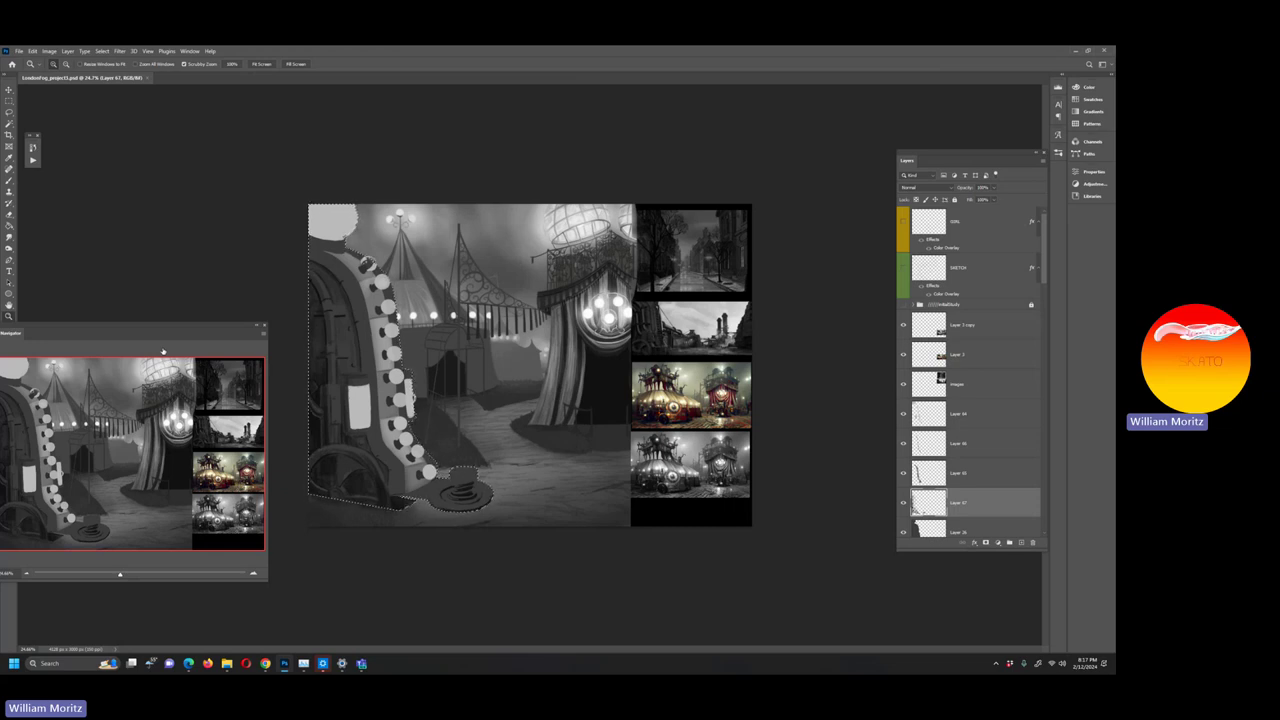
left_click_drag(128, 333, 224, 352)
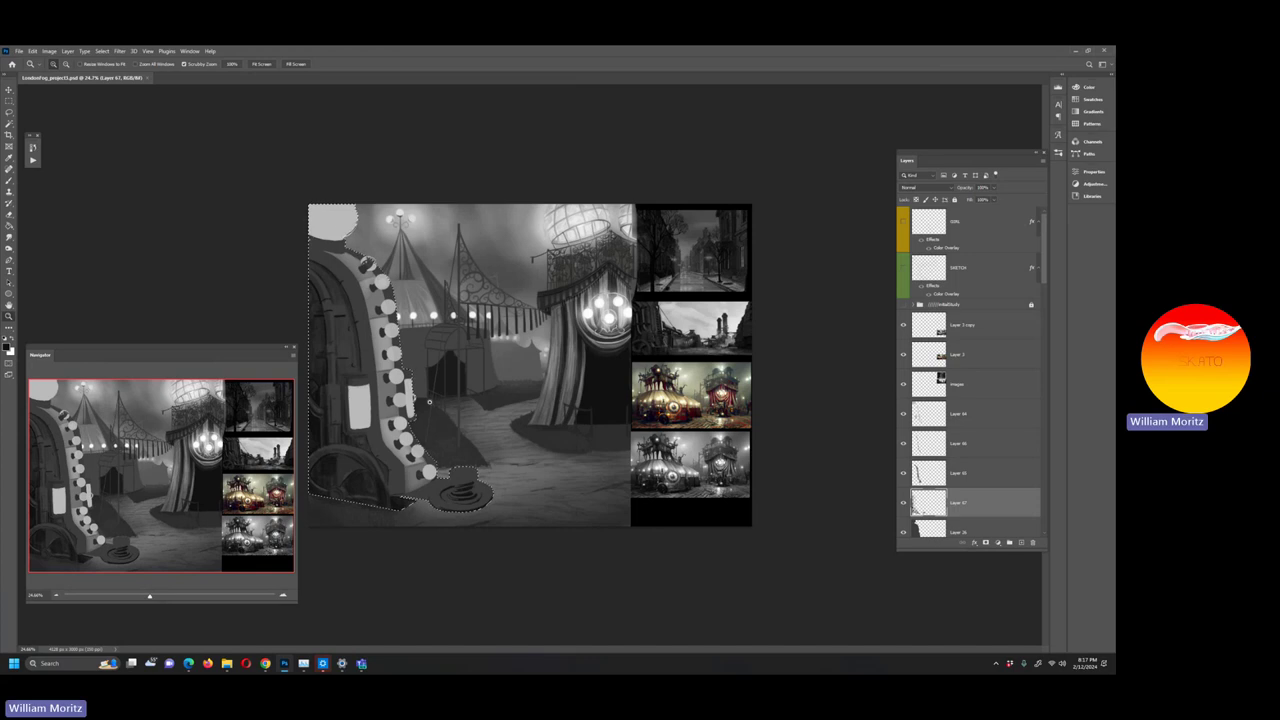
key("ctrl+plus")
key("ctrl+plus")
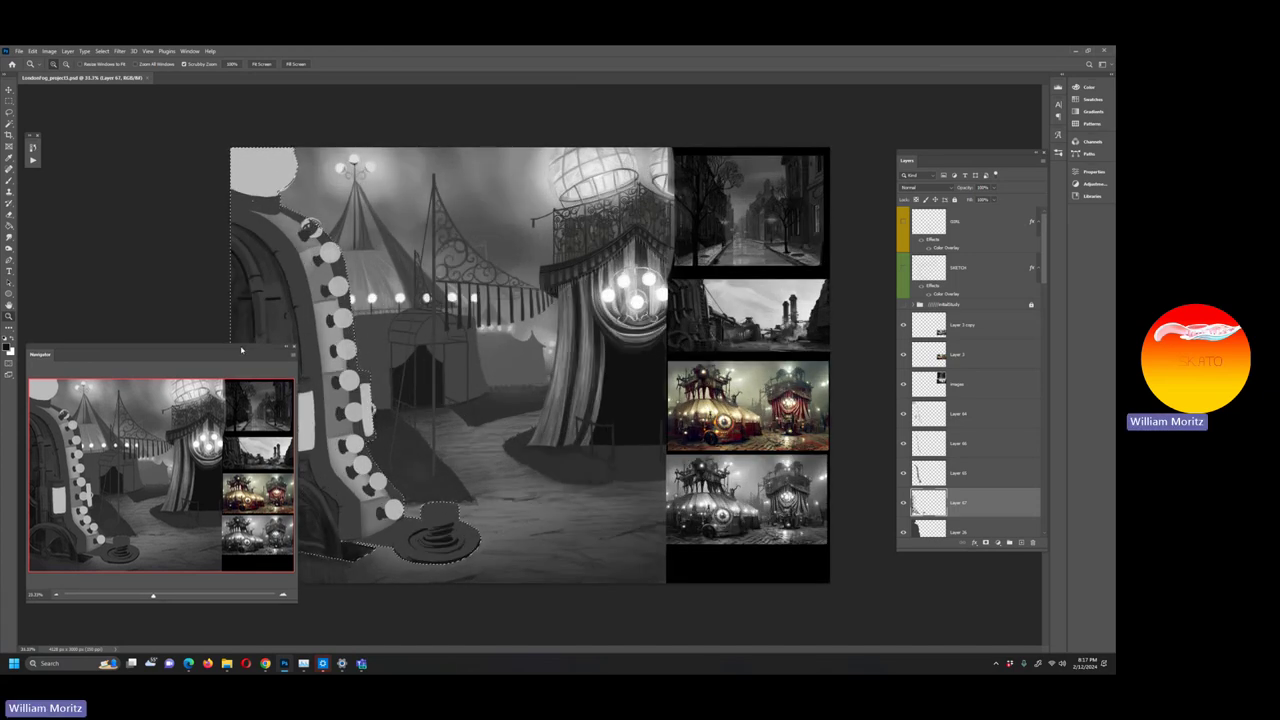
left_click_drag(240, 351, 808, 318)
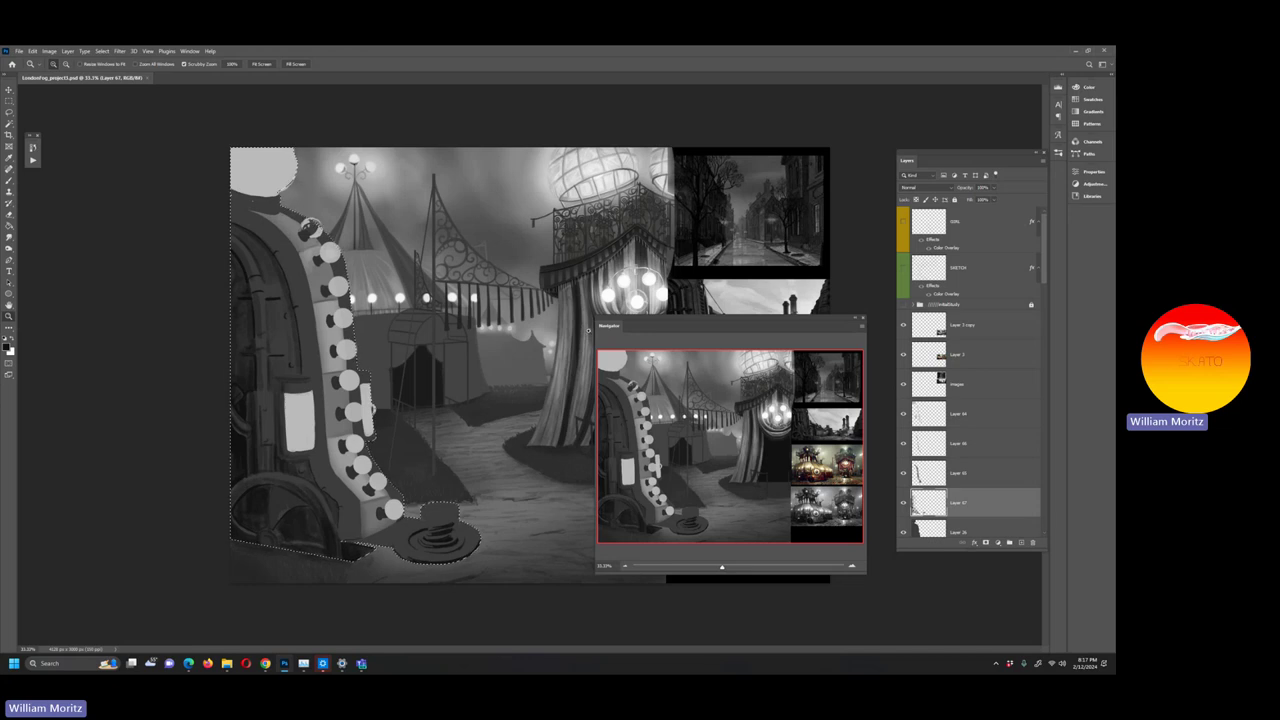
left_click_drag(589, 330, 693, 360)
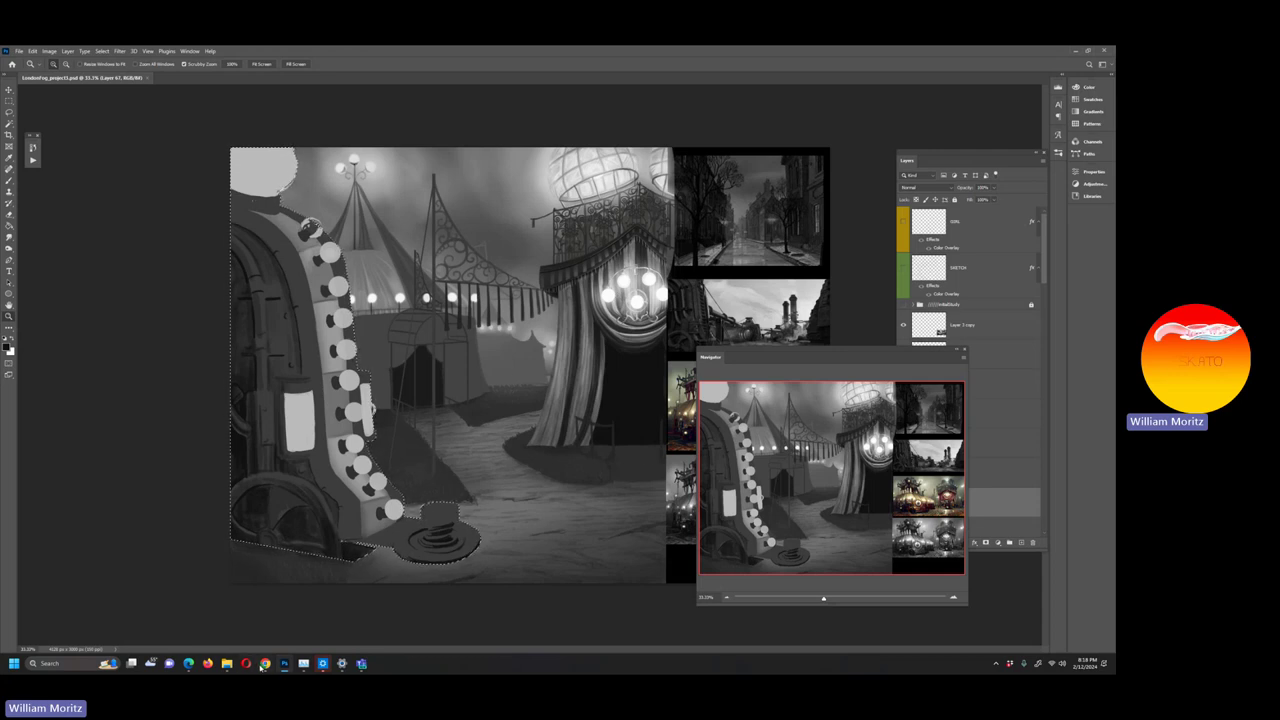
Switch to the Microsoft Teams meeting and stop its recording and transcription
mouse_move(264, 663)
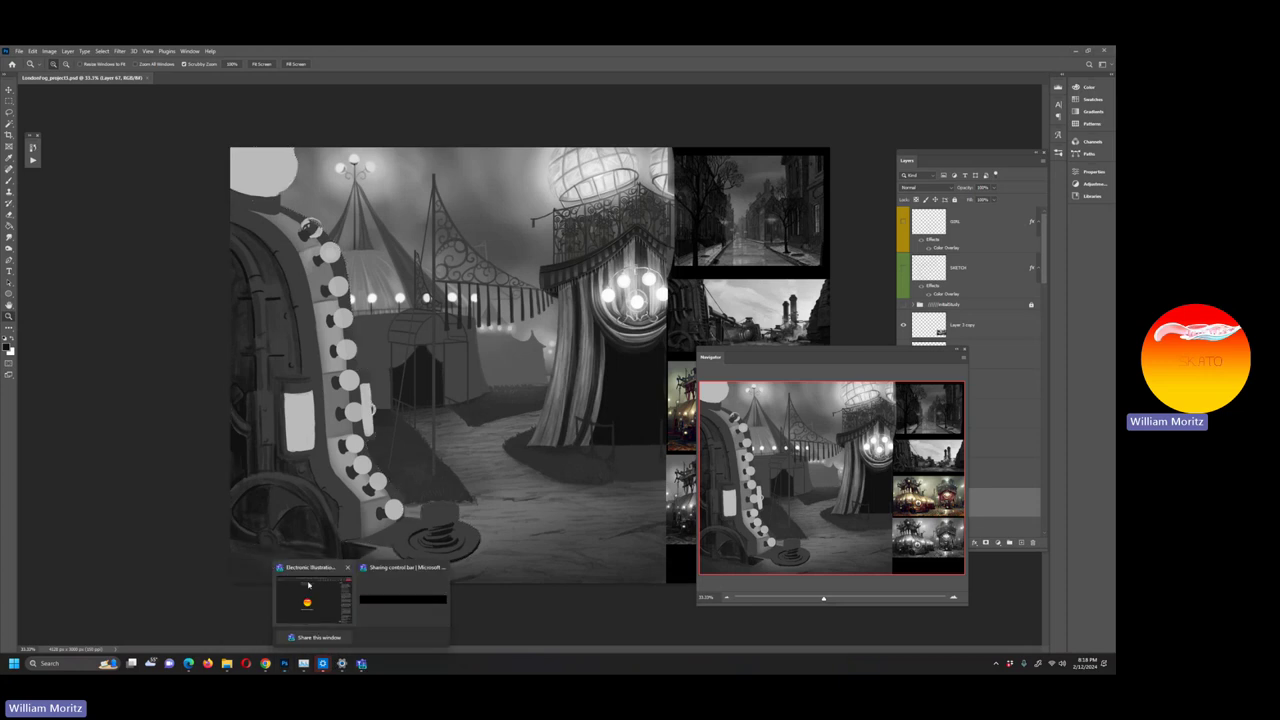
left_click(309, 585)
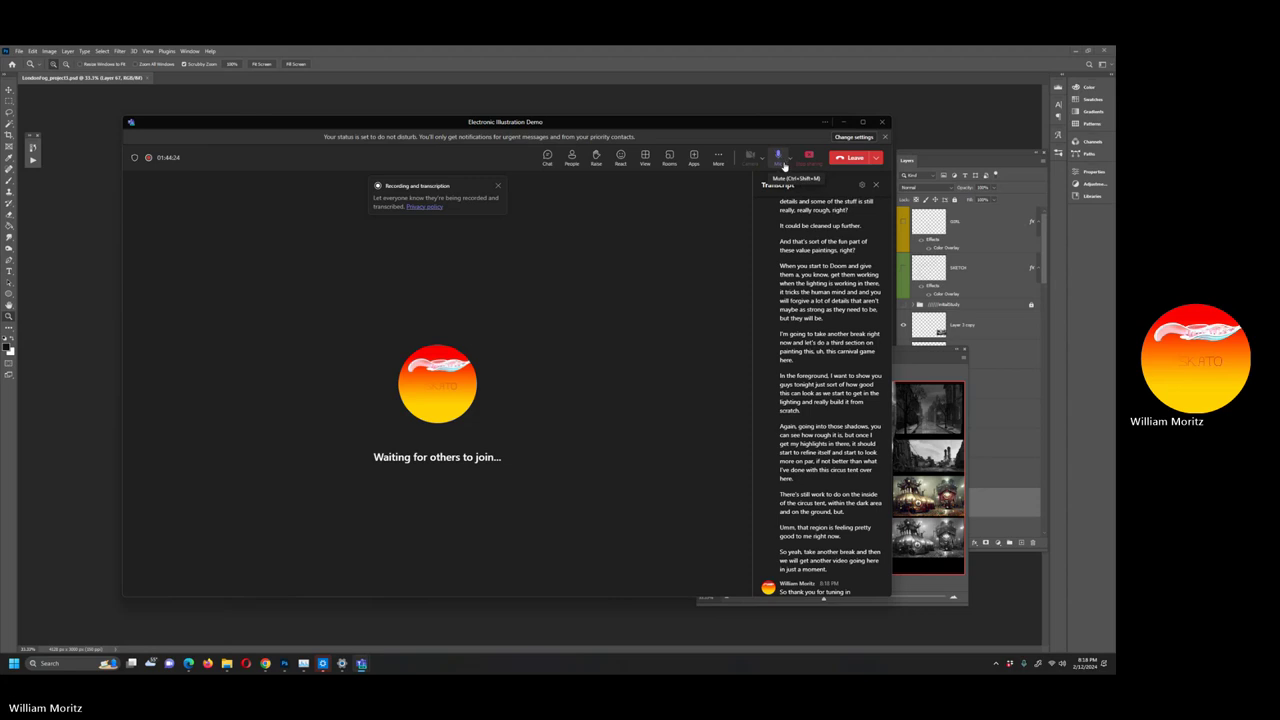
left_click(718, 157)
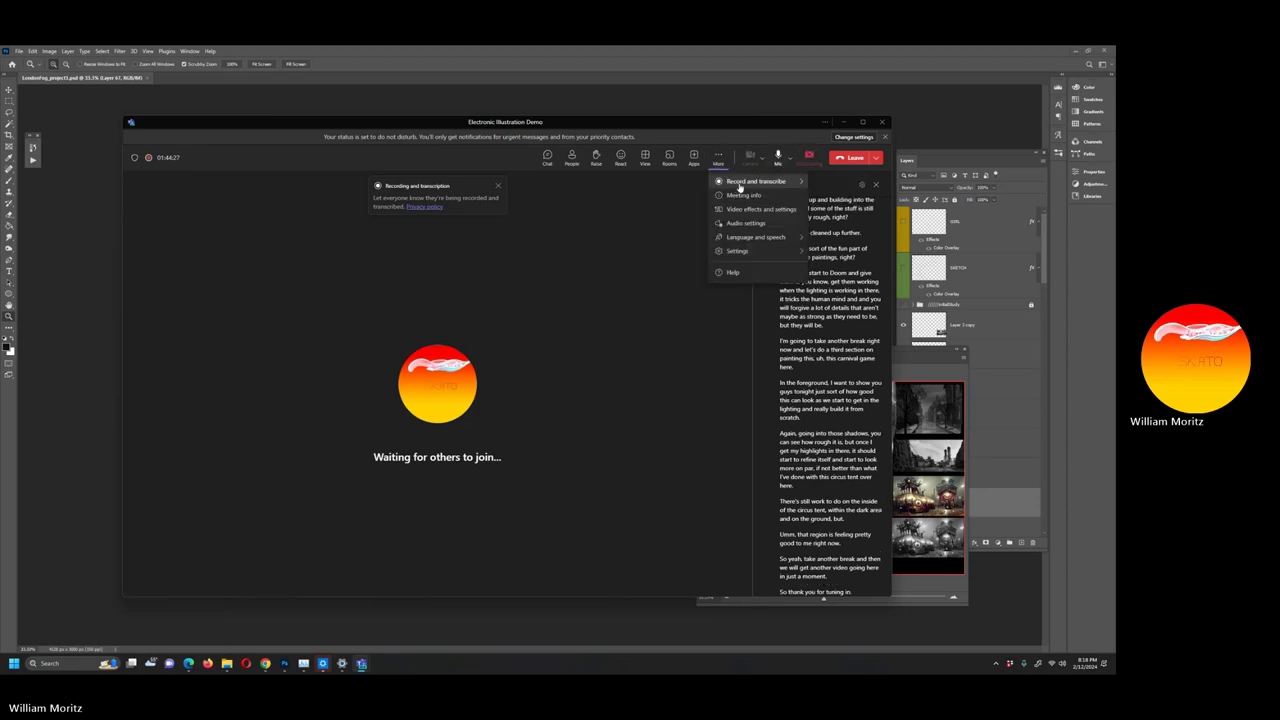
mouse_move(739, 187)
left_click(663, 190)
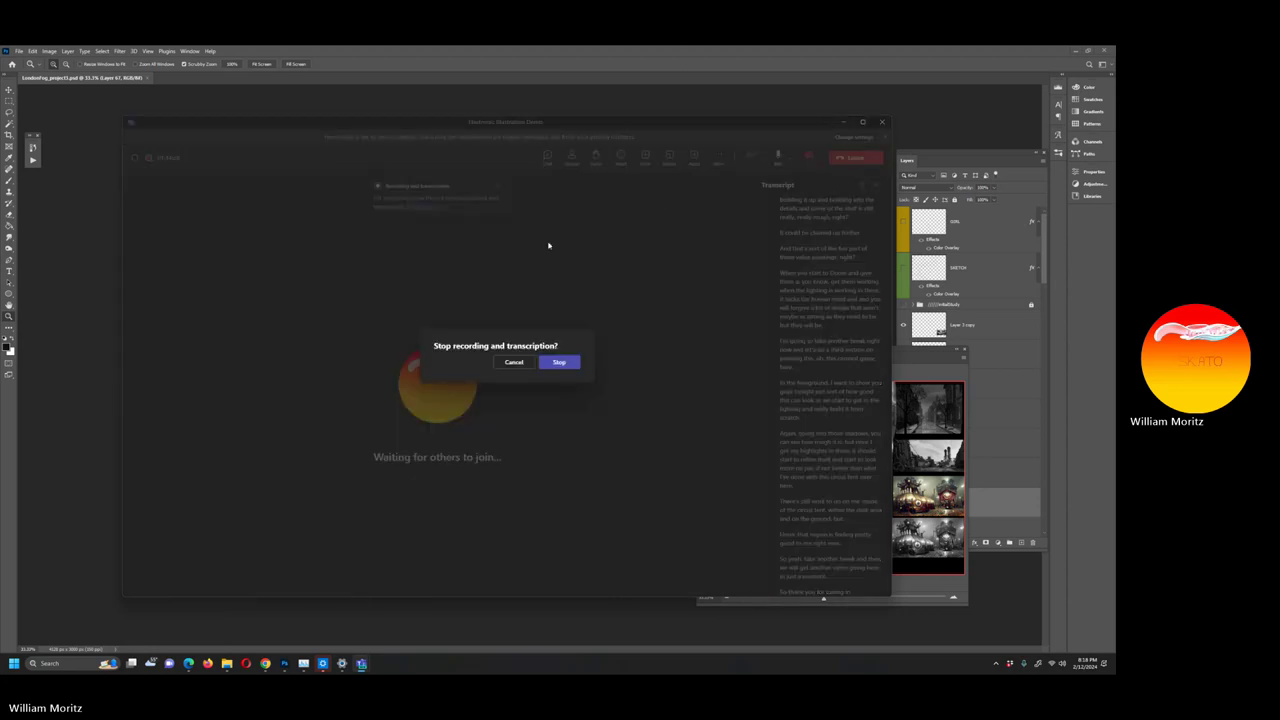